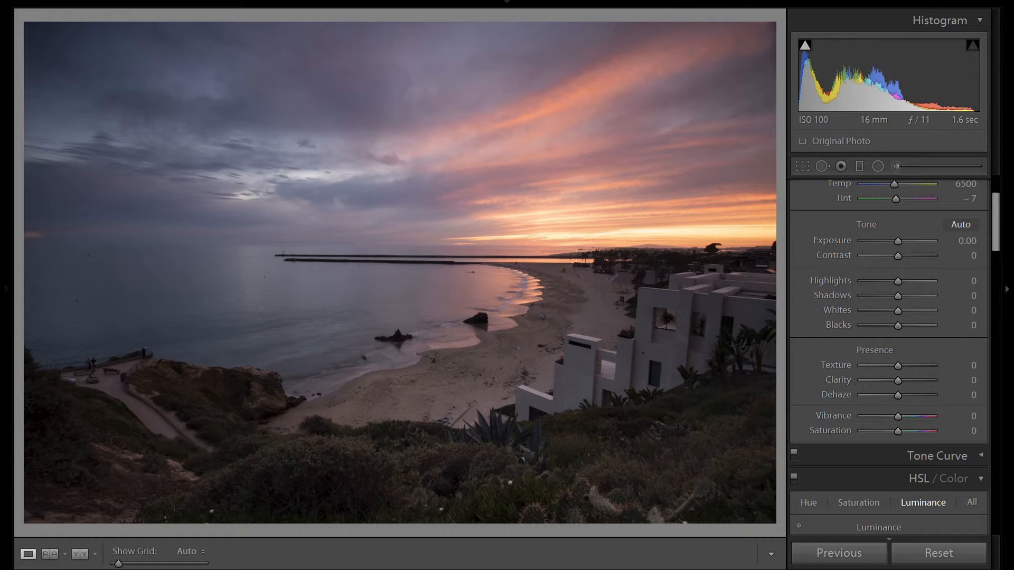
Enable Constrain Crop for the transform and check the horizon's level up close against the rotation grid.
scroll(942, 392, down, 10)
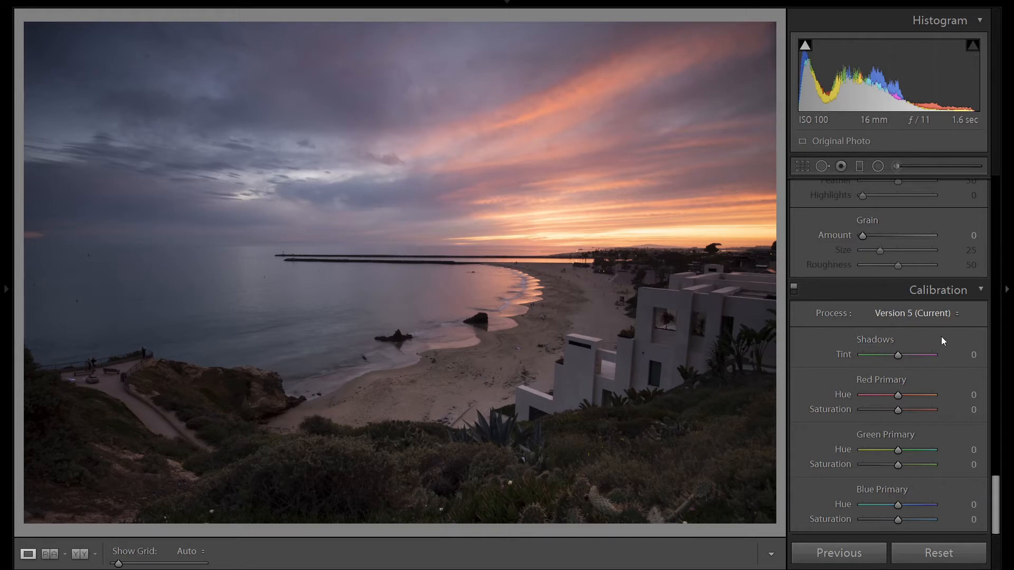
scroll(943, 343, up, 2)
scroll(943, 346, up, 2)
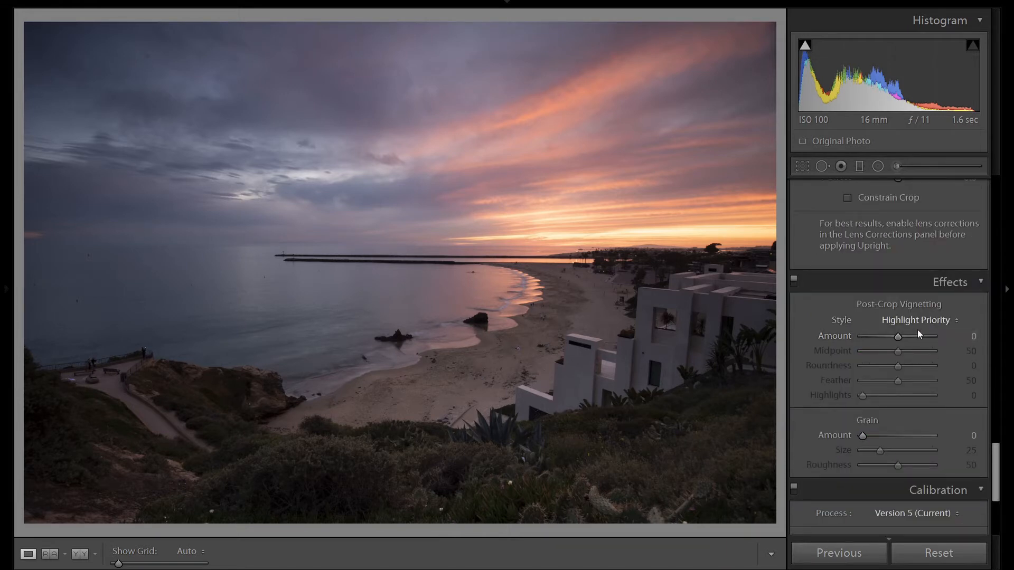
scroll(937, 392, up, 4)
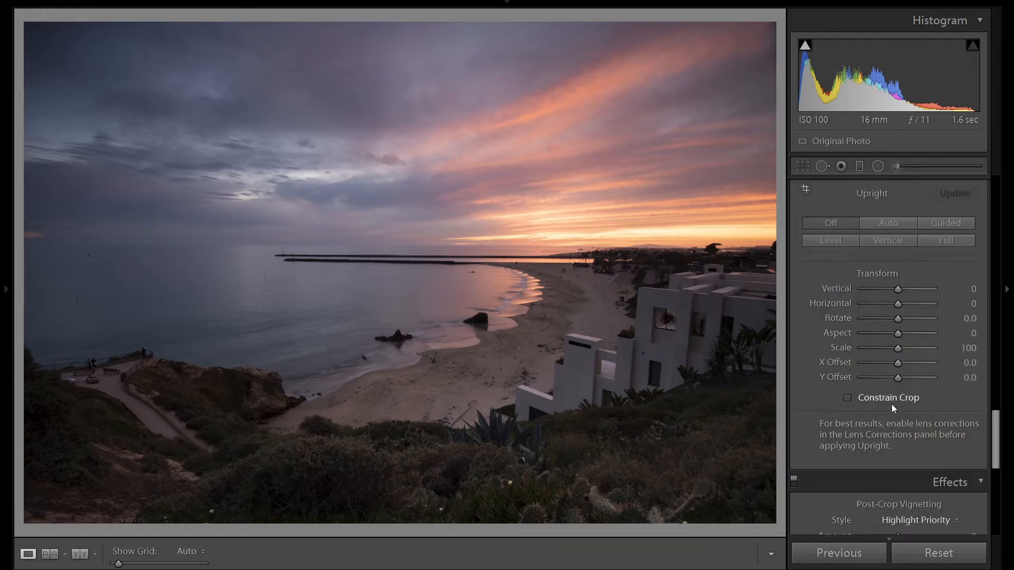
click(891, 398)
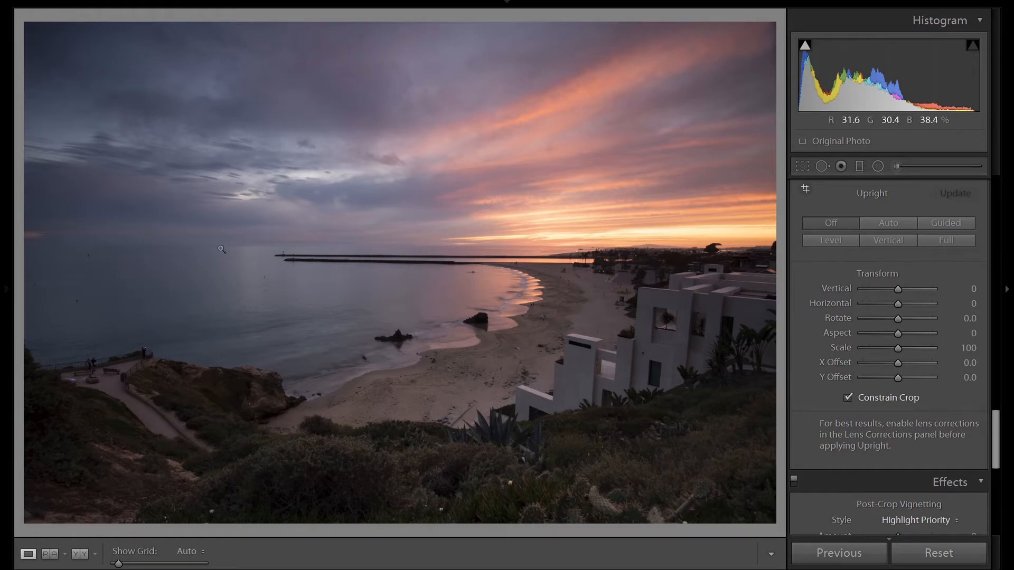
click(238, 244)
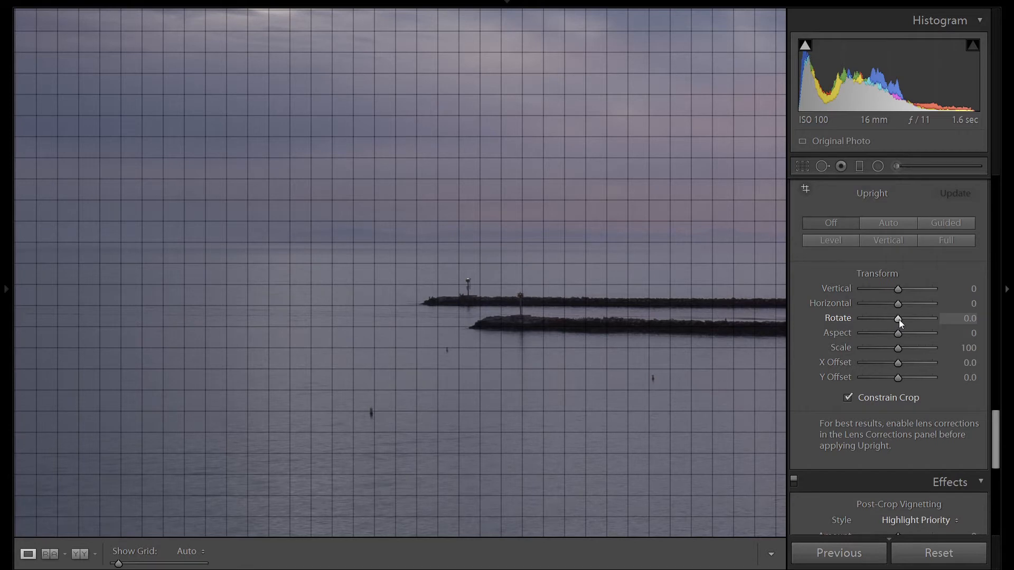
click(592, 253)
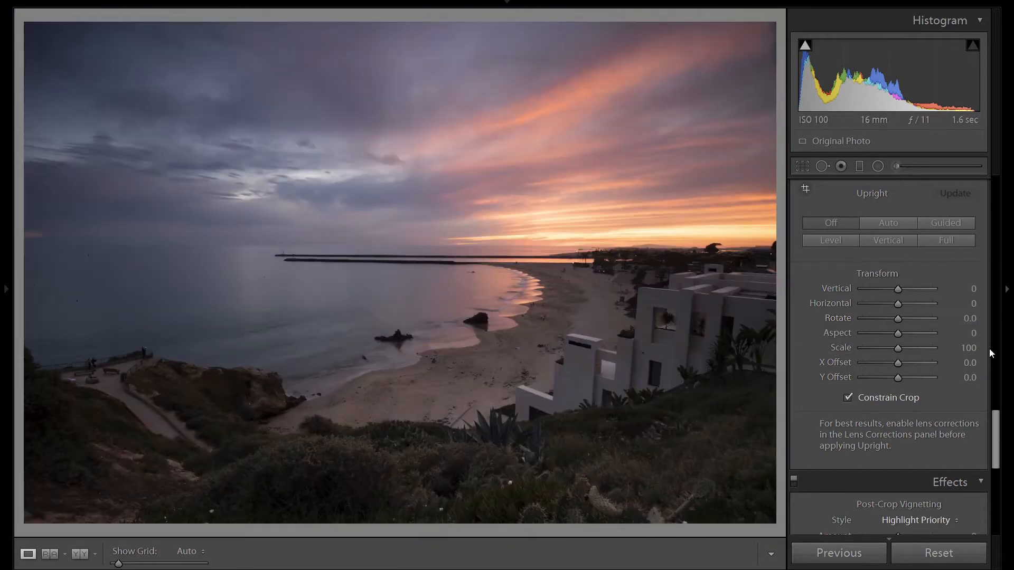
Enable Remove Chromatic Aberration and Profile Corrections for the lens, and show the photo's info overlay to check the lens data.
scroll(989, 349, up, 4)
scroll(989, 351, up, 3)
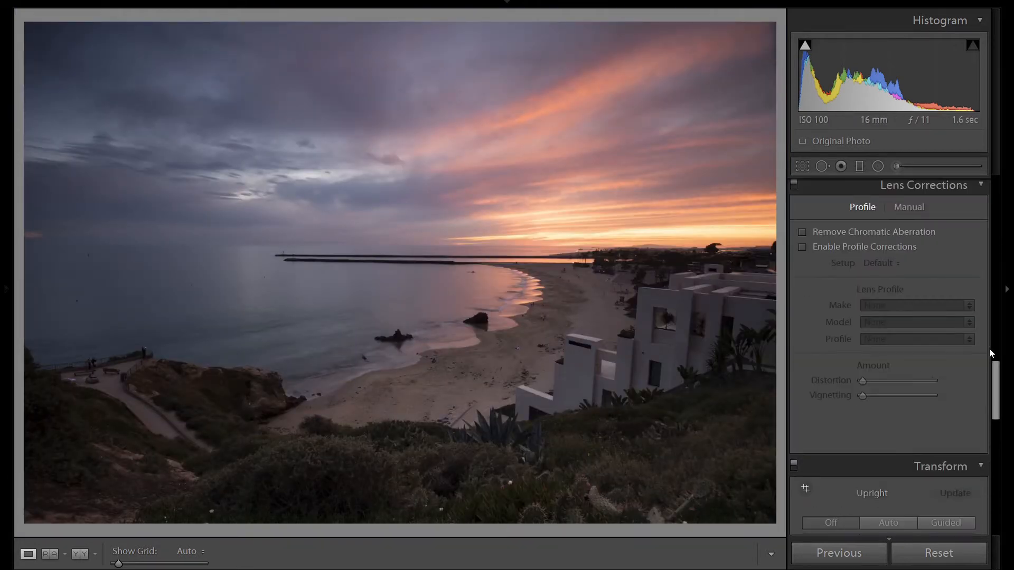
click(843, 232)
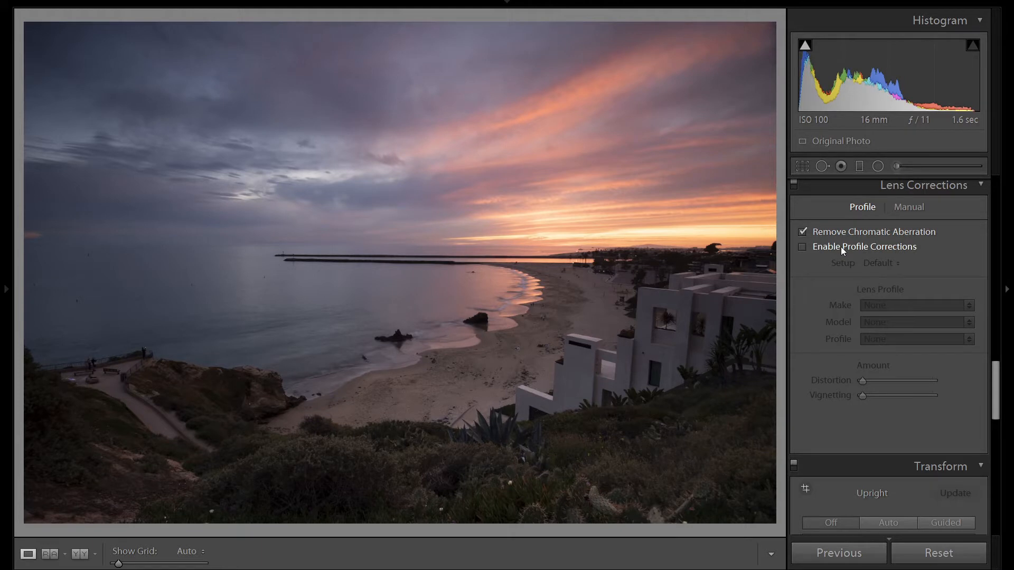
click(840, 246)
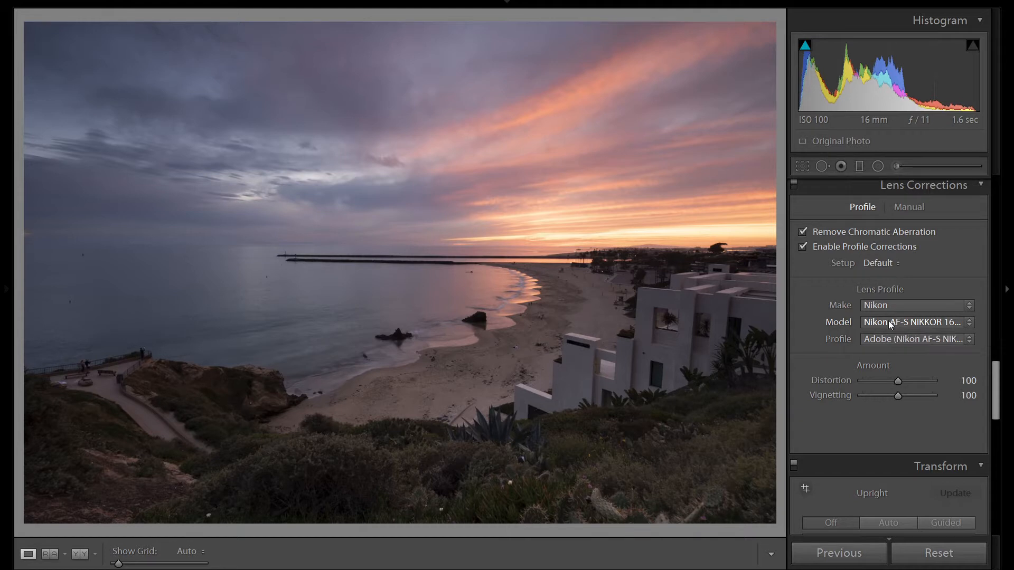
key(i)
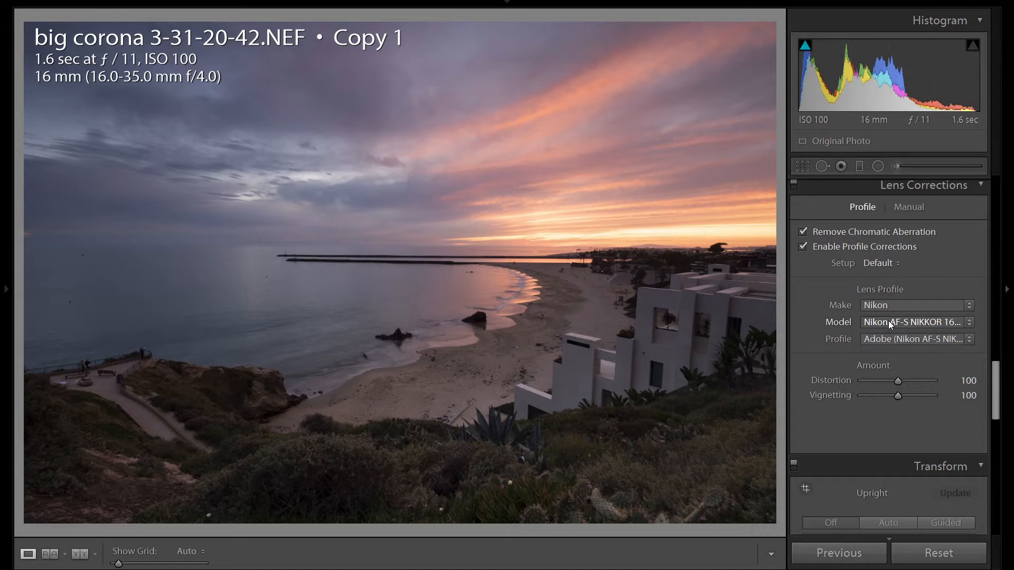
Set the sharpening Amount to 100 and its Masking to 50, using the black-and-white mask preview.
scroll(919, 343, up, 4)
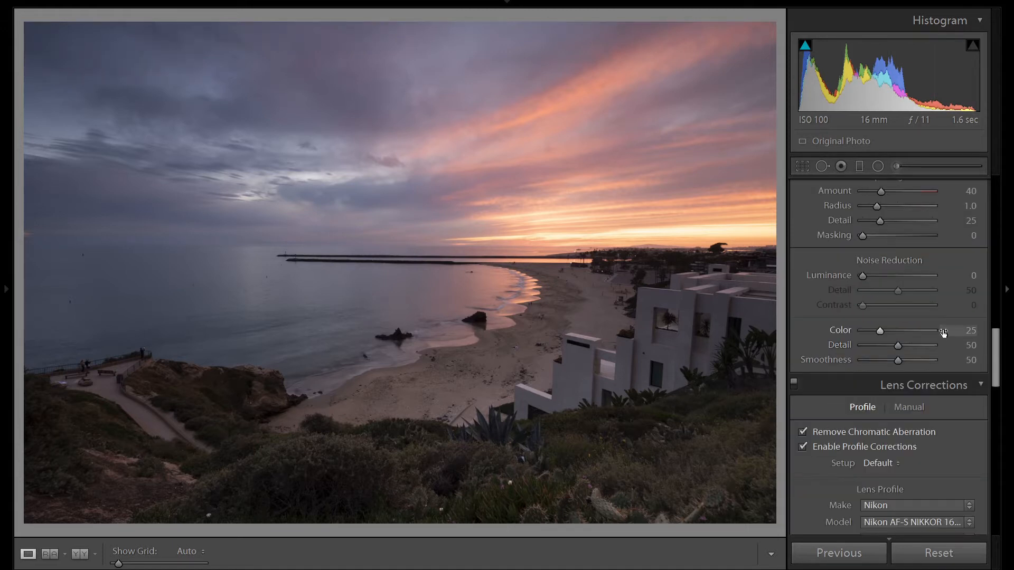
scroll(942, 330, up, 2)
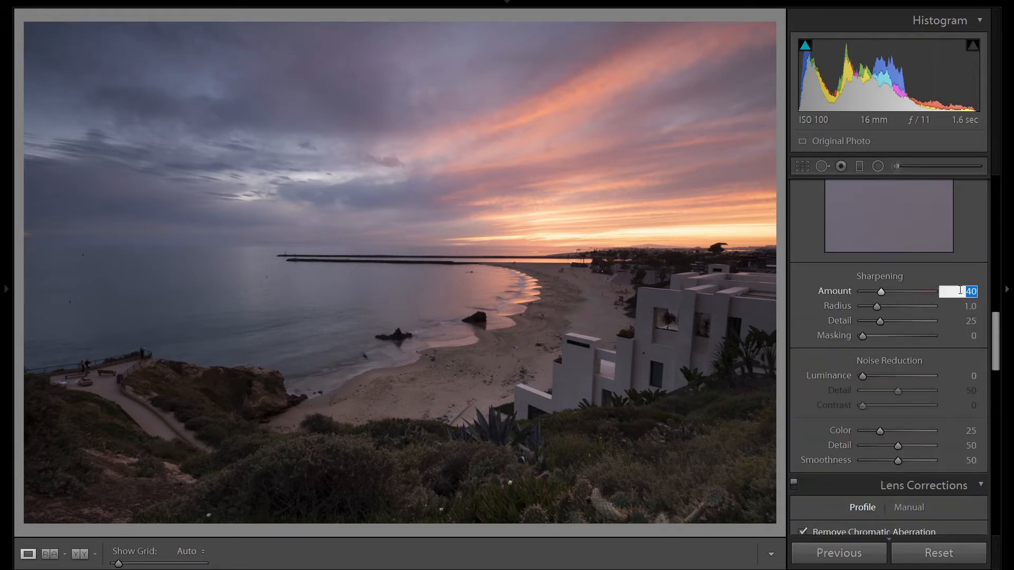
text(100)
key(Return)
key(alt)
alt+click(865, 336)
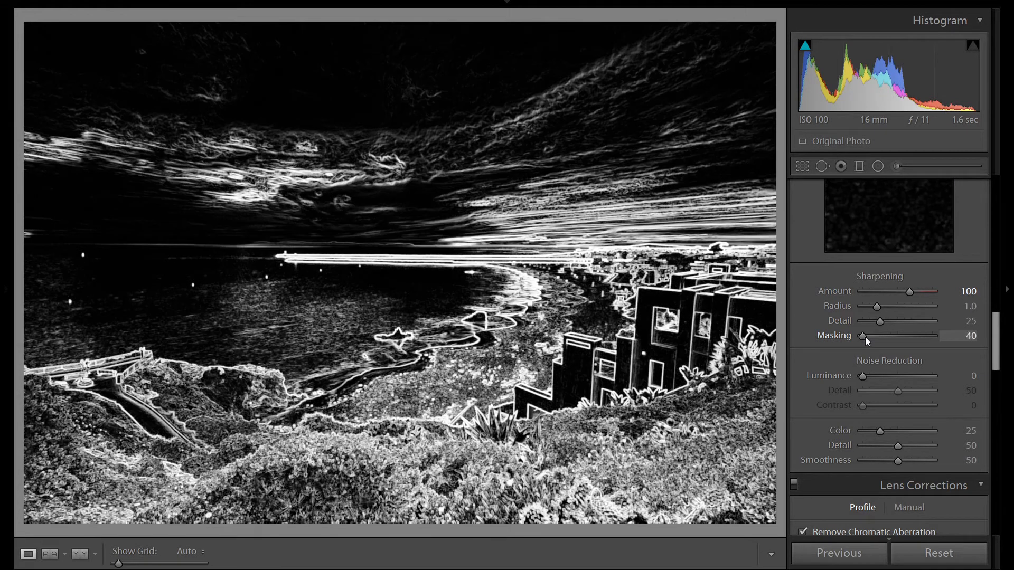
drag(865, 337, 897, 337)
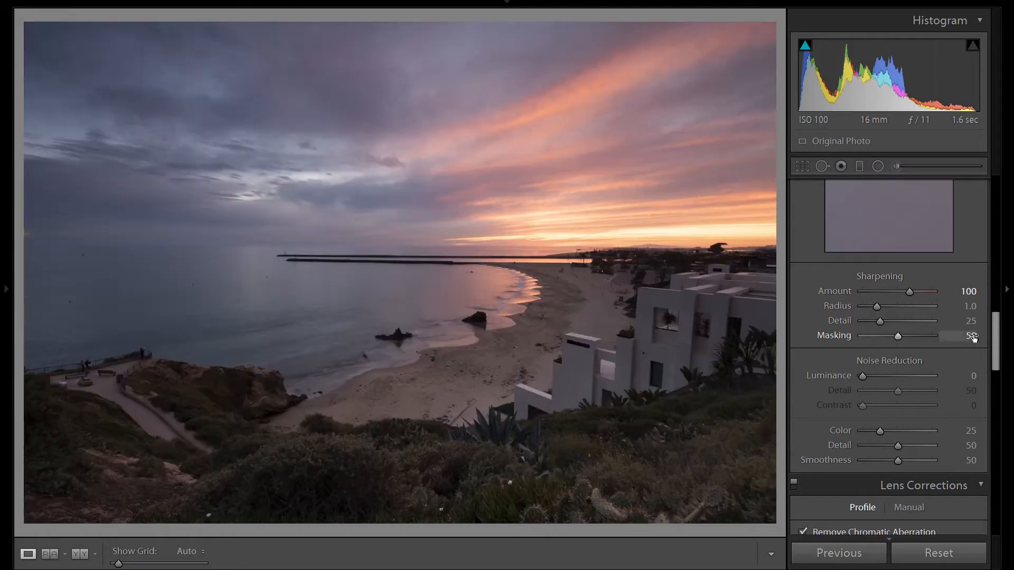
Set the photo's Highlights to −100 and Shadows to +100.
scroll(974, 335, up, 6)
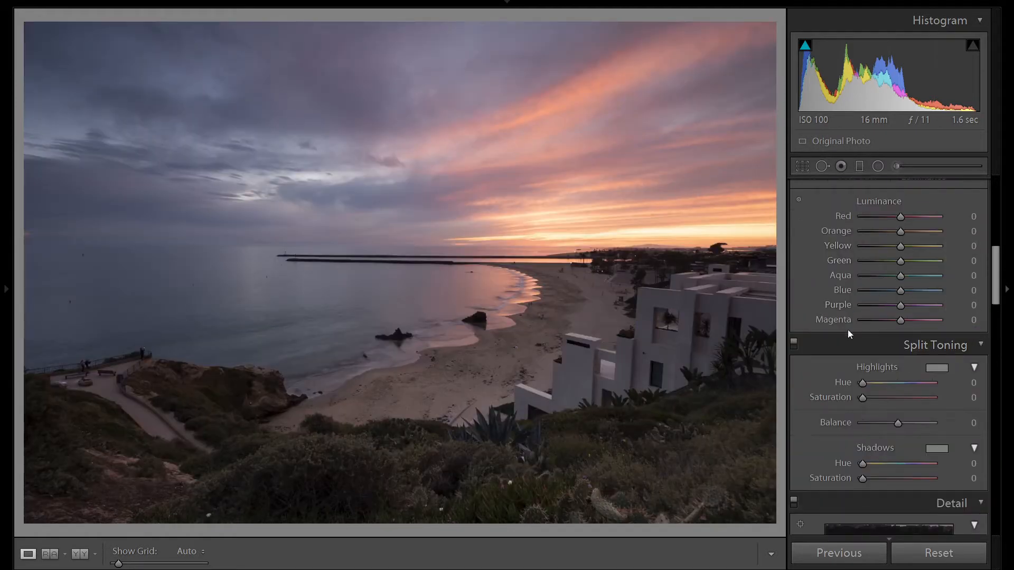
scroll(964, 425, up, 8)
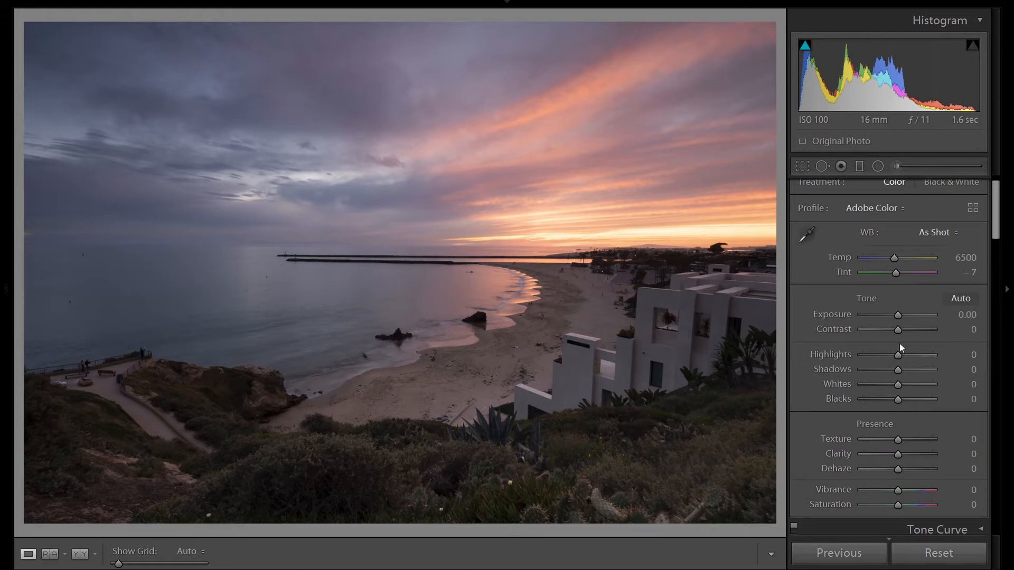
click(857, 355)
drag(898, 371, 936, 369)
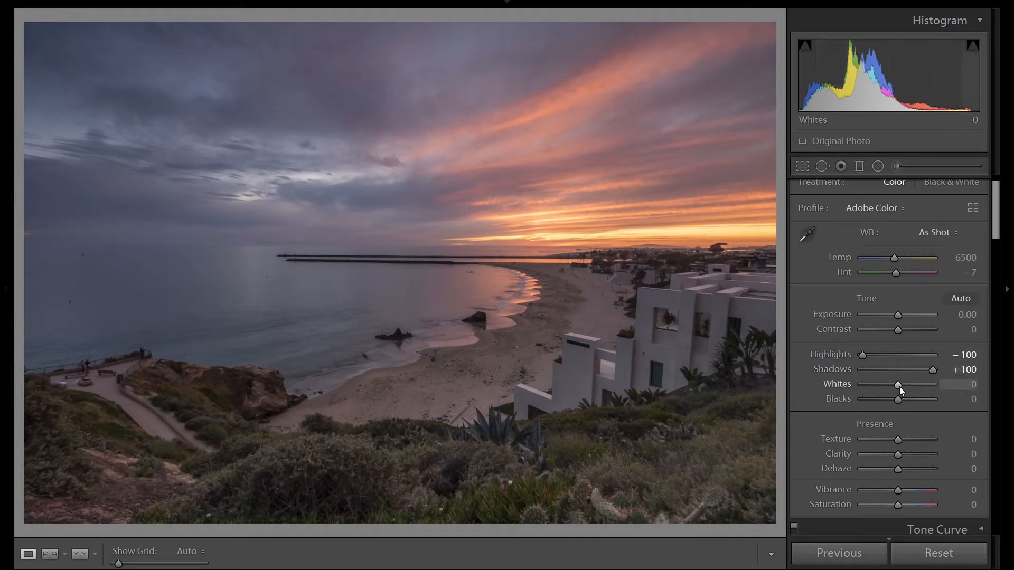
Raise the photo's Whites to +65.
key(Up)
key(Up)
key(Up)
key(Up)
key(Up)
key(Up)
key(Up)
key(Up)
key(Up)
key(Up)
key(Up)
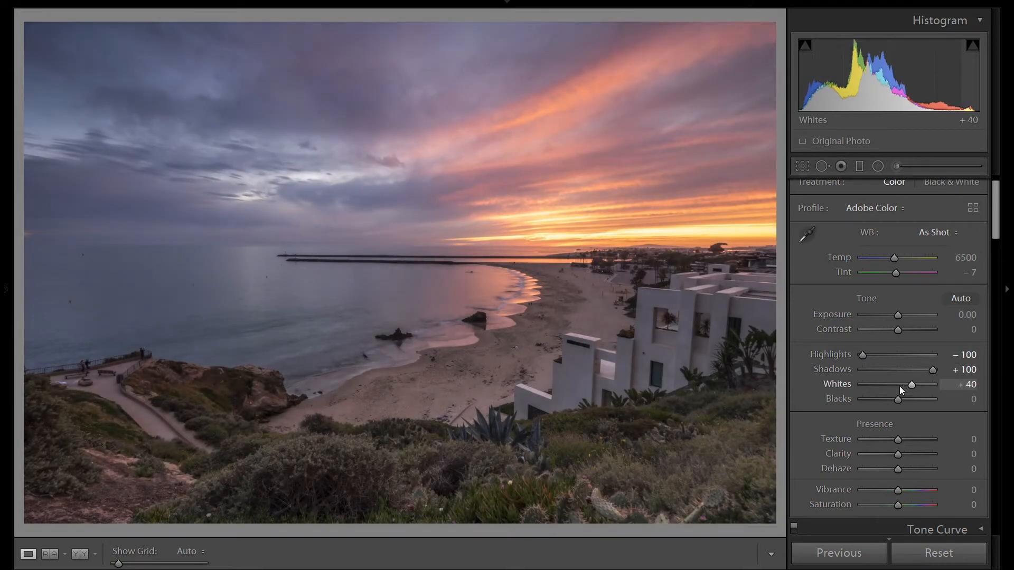
key(Up)
key(Up)
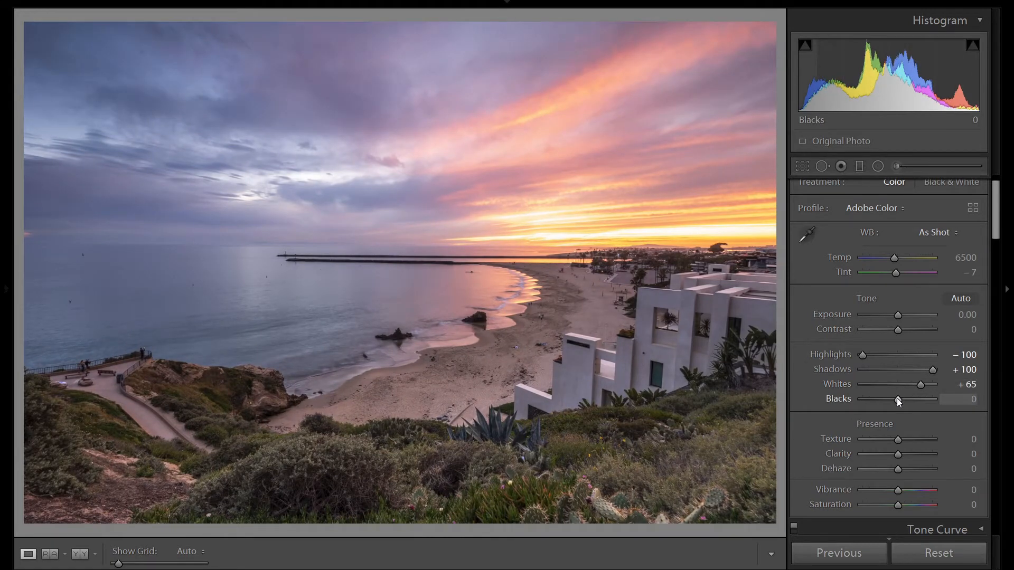
Lower the photo's Blacks to −5.
key(Down)
key(Down)
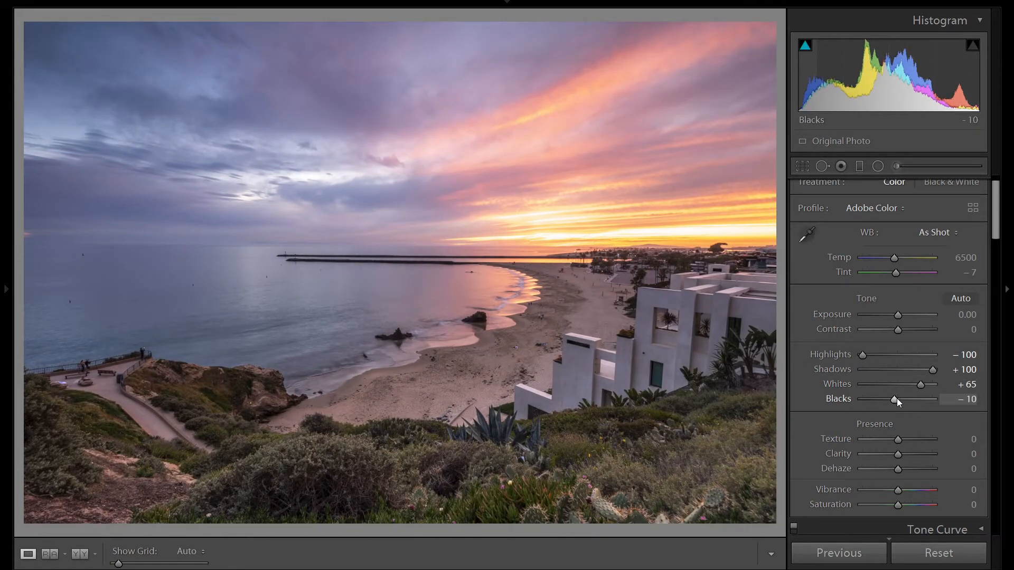
key(Up)
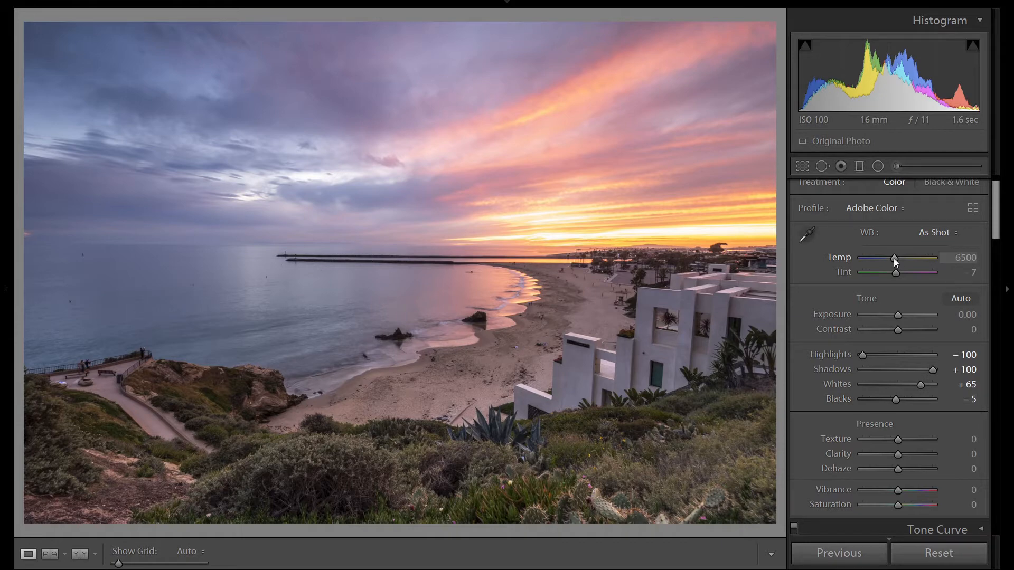
Warm the white balance by setting the Temp to 6750.
key(Up)
key(Up)
key(Up)
key(Up)
key(Up)
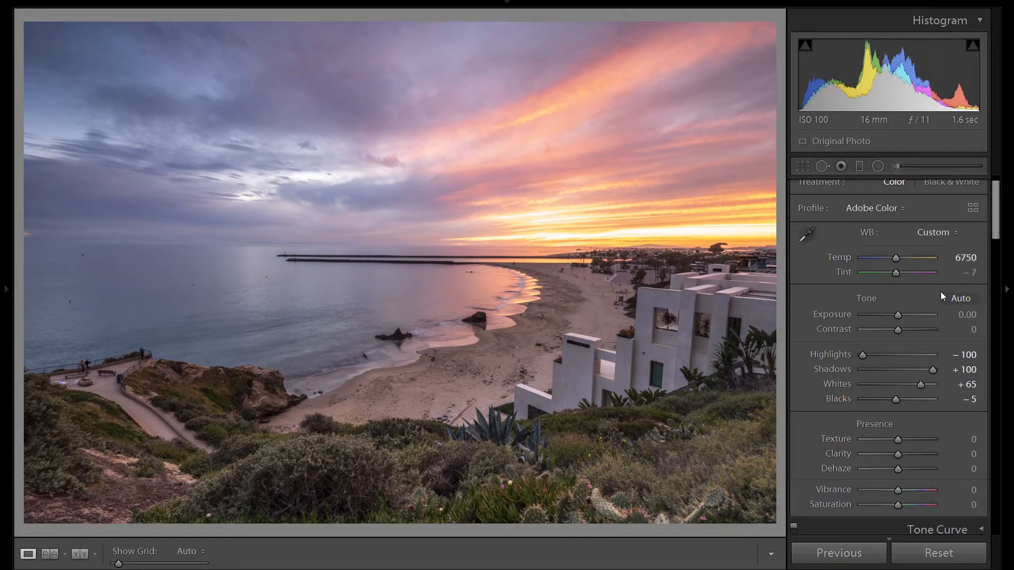
Set HSL luminance to −5 for Red, Orange, Purple and Magenta, and to −10 for Yellow.
scroll(940, 293, down, 6)
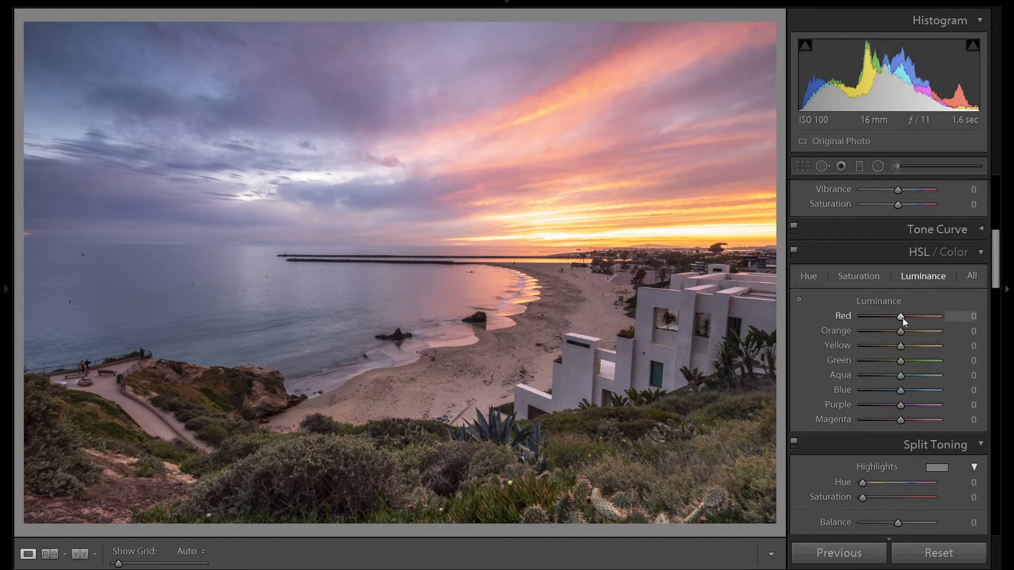
scroll(901, 318, down, 1)
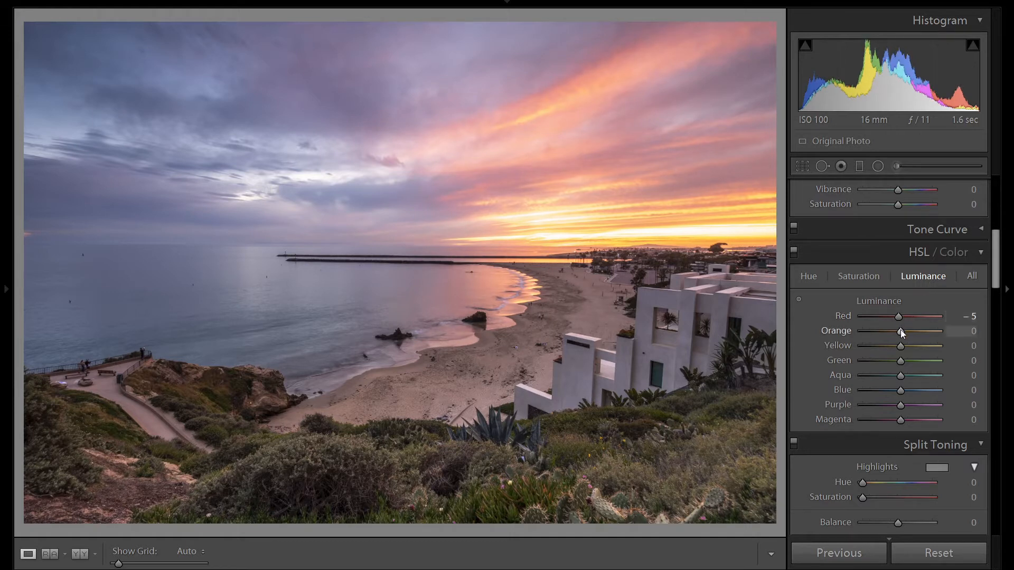
scroll(901, 329, down, 1)
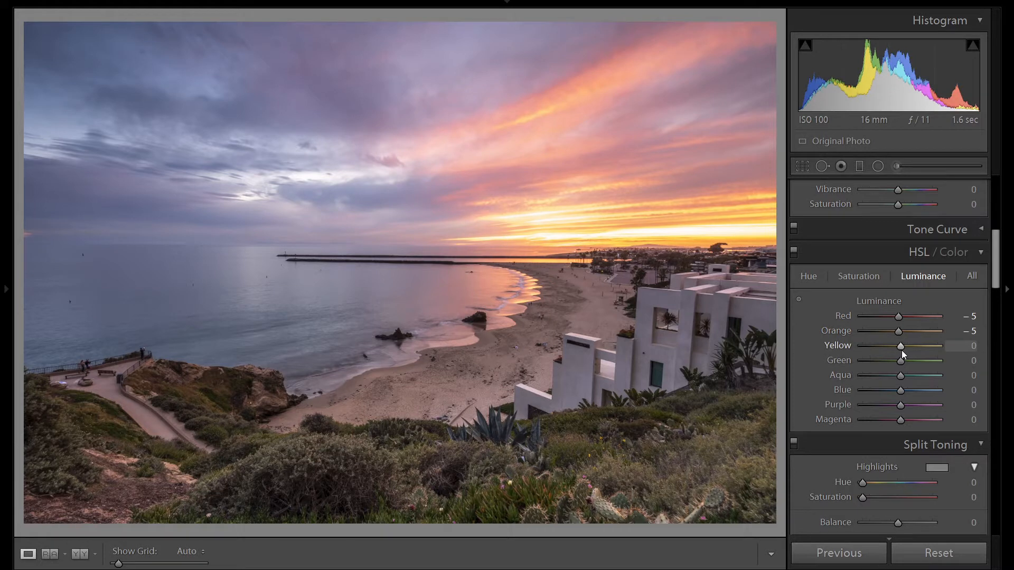
scroll(901, 350, down, 2)
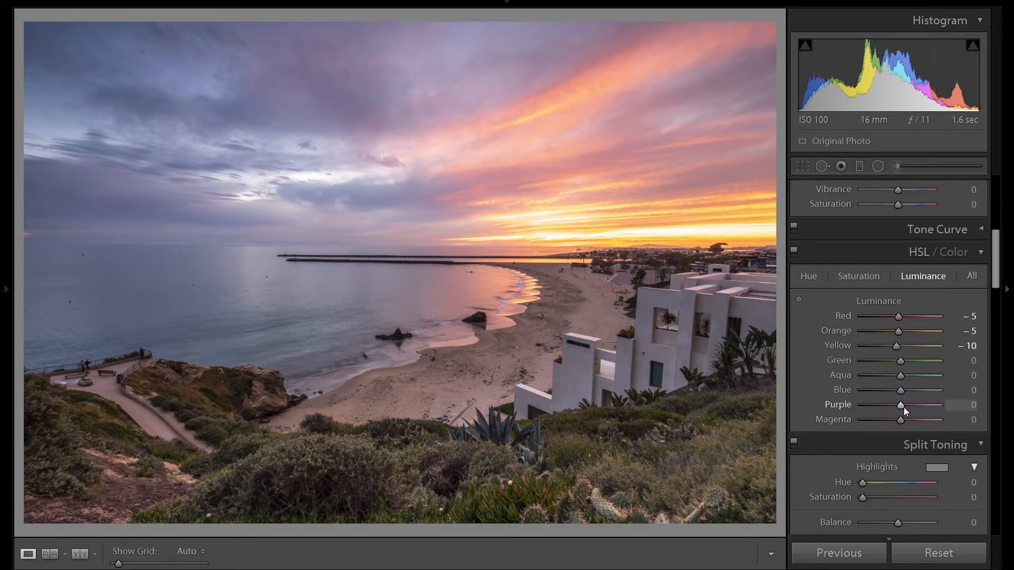
scroll(904, 407, down, 1)
scroll(901, 418, down, 1)
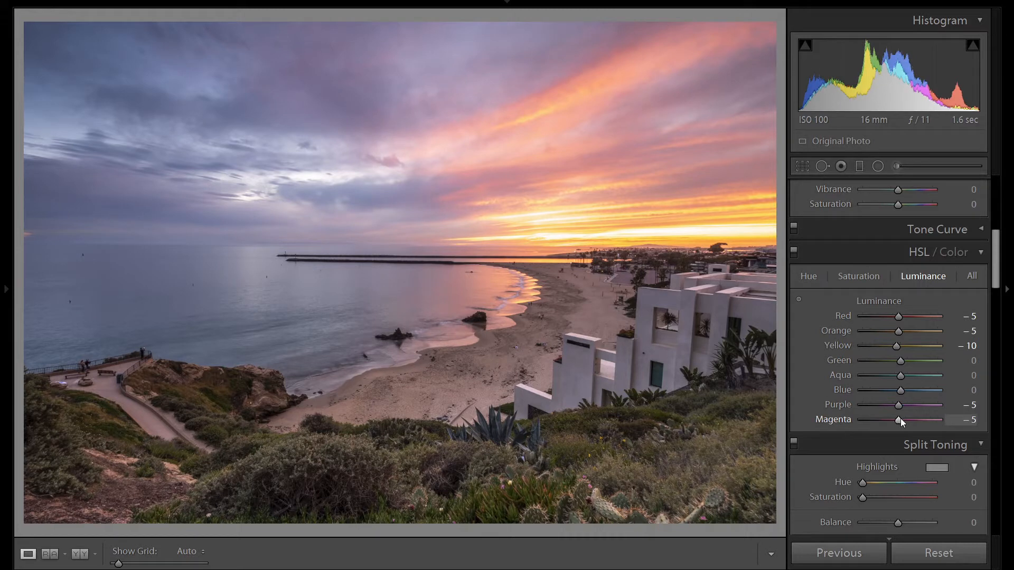
Set HSL saturation to +5 for Red and +10 for Orange, Yellow, Purple and Magenta.
click(864, 280)
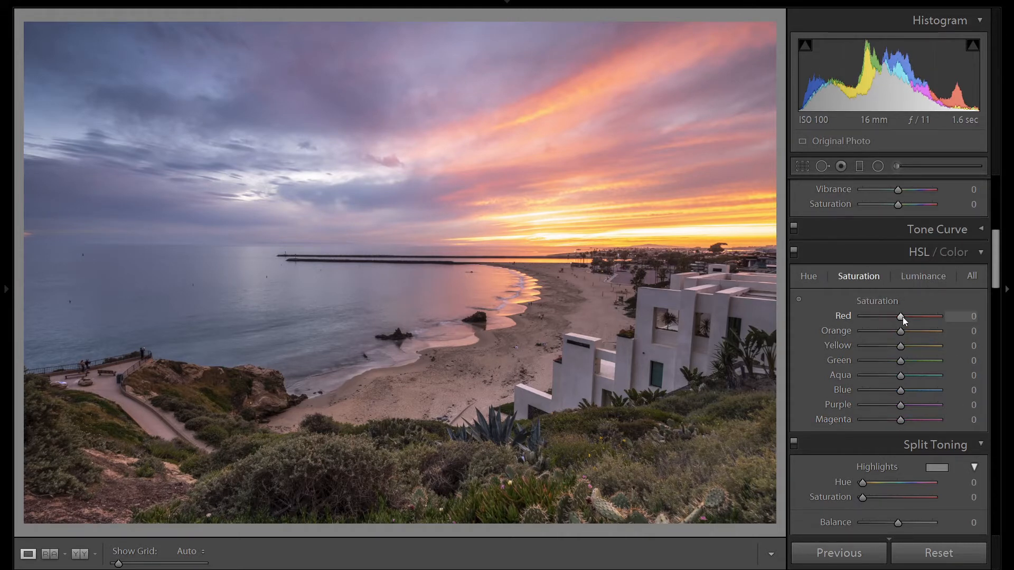
scroll(902, 317, up, 1)
scroll(902, 331, up, 2)
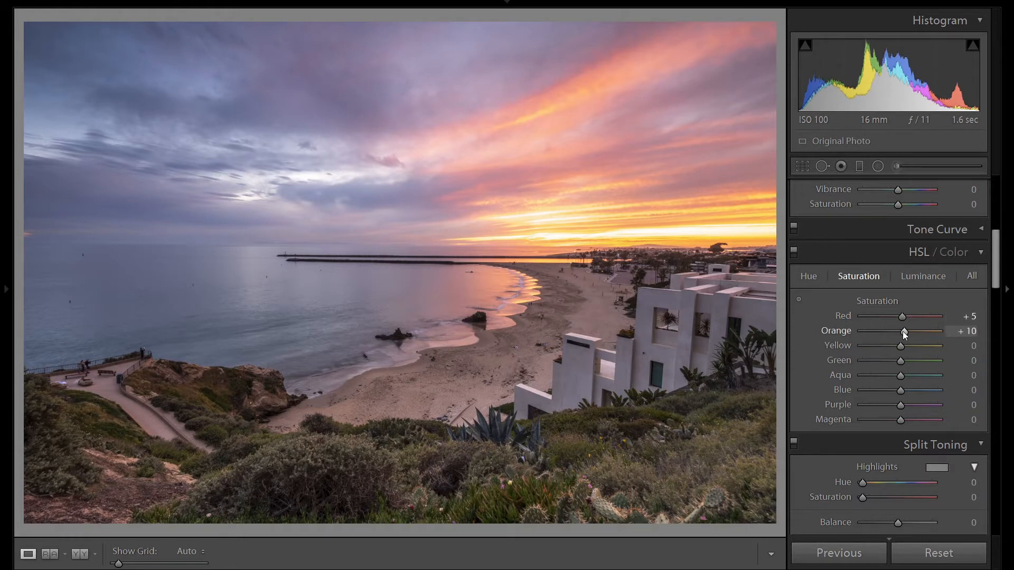
scroll(901, 345, up, 2)
scroll(900, 405, up, 2)
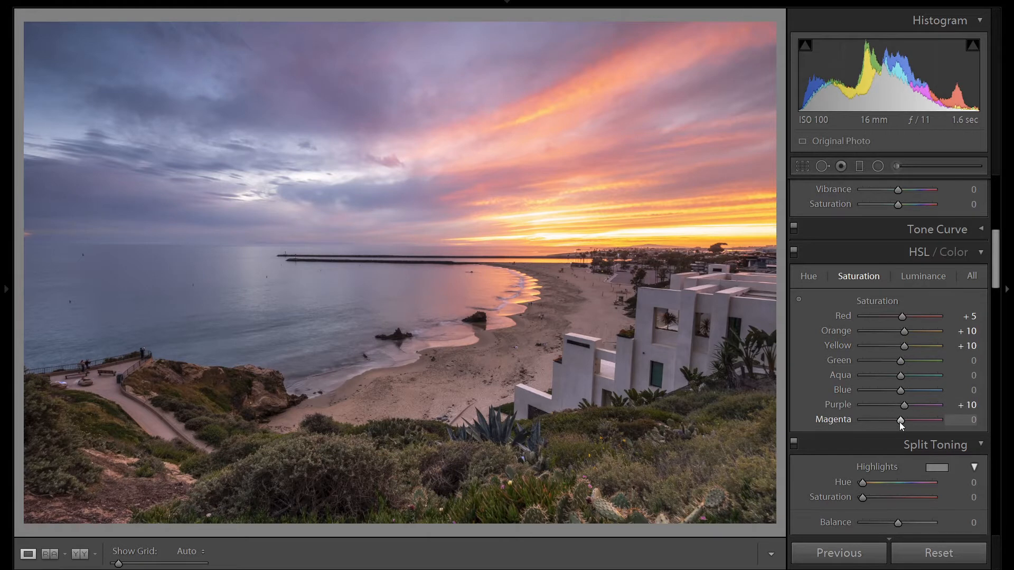
scroll(900, 421, up, 2)
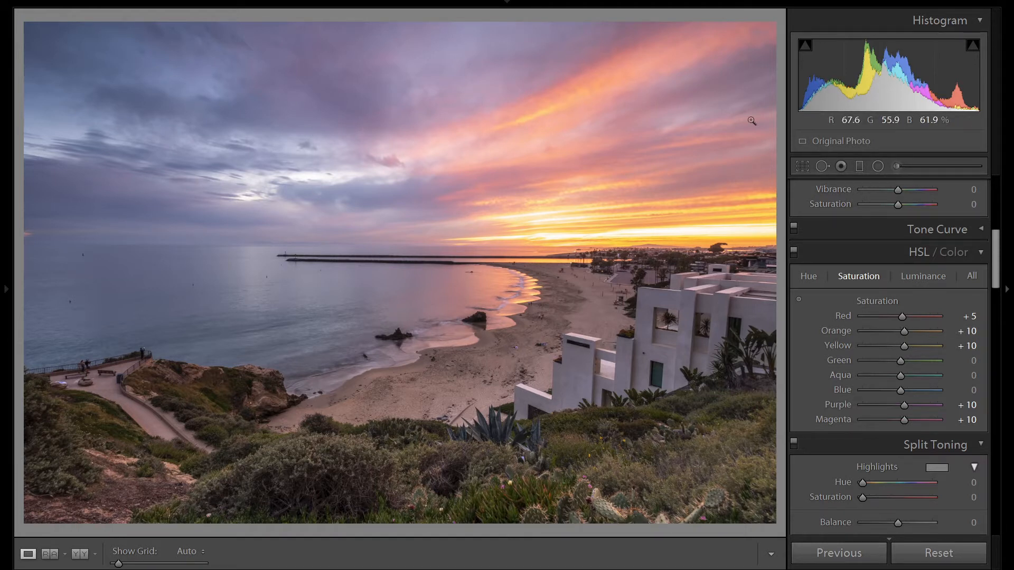
Draw a graduated filter covering the sky, with a narrow, slightly tilted transition ending near the horizon.
click(856, 166)
click(857, 167)
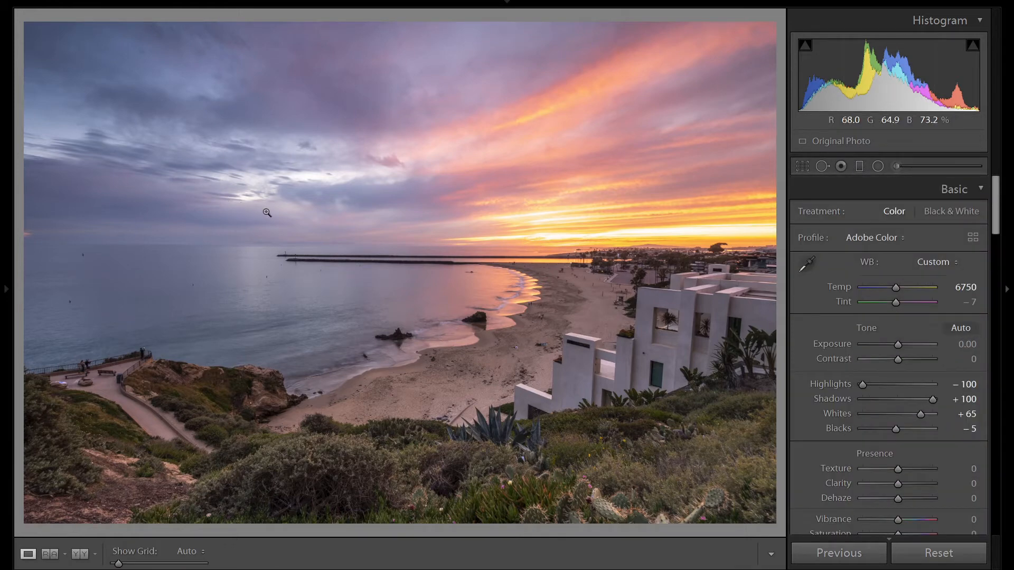
click(858, 166)
drag(278, 212, 278, 257)
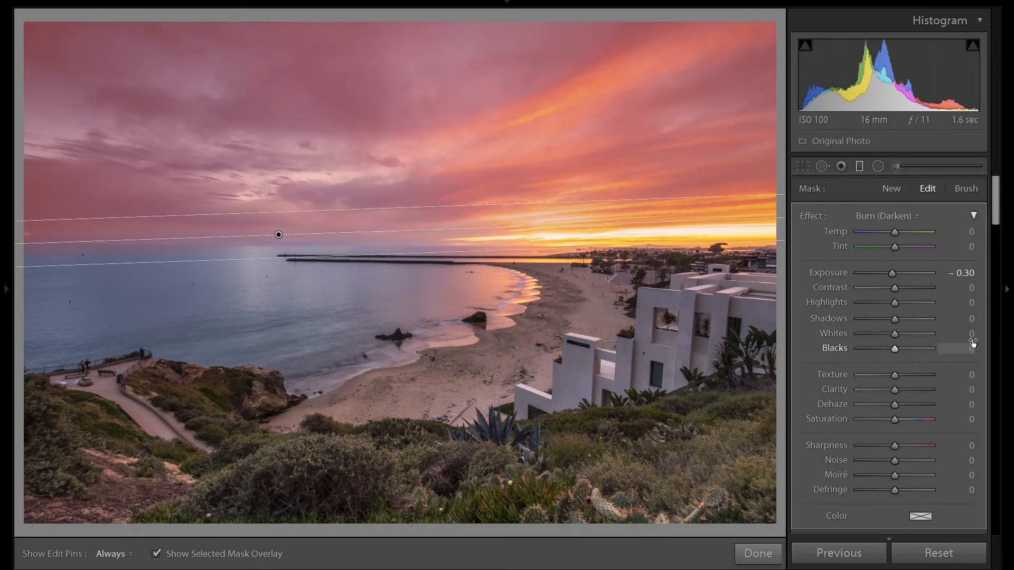
Apply a Color range mask to the sky's graduated filter, sampling the purple clouds in the upper-left sky and setting the Amount to 11.
scroll(945, 433, down, 3)
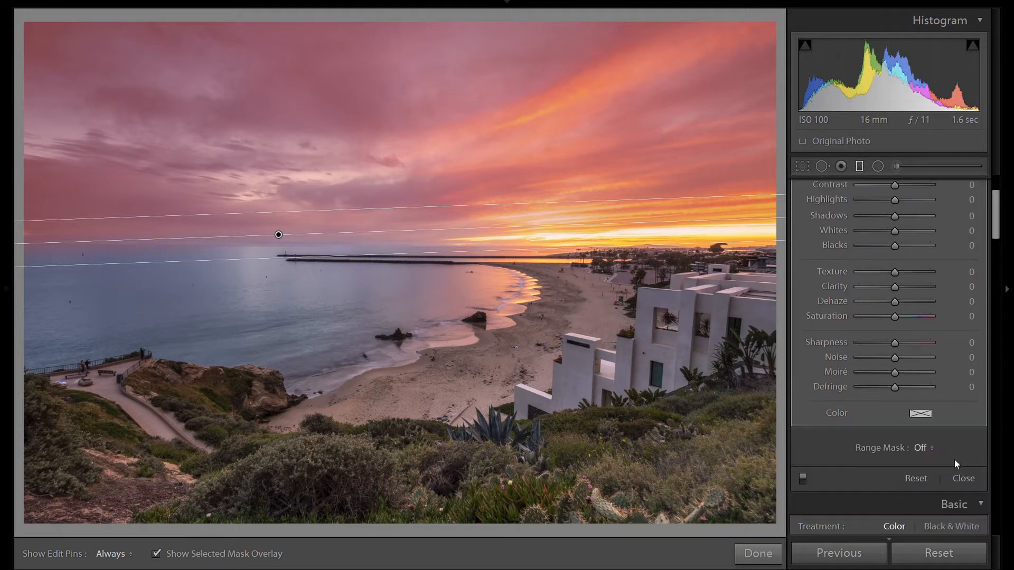
click(913, 449)
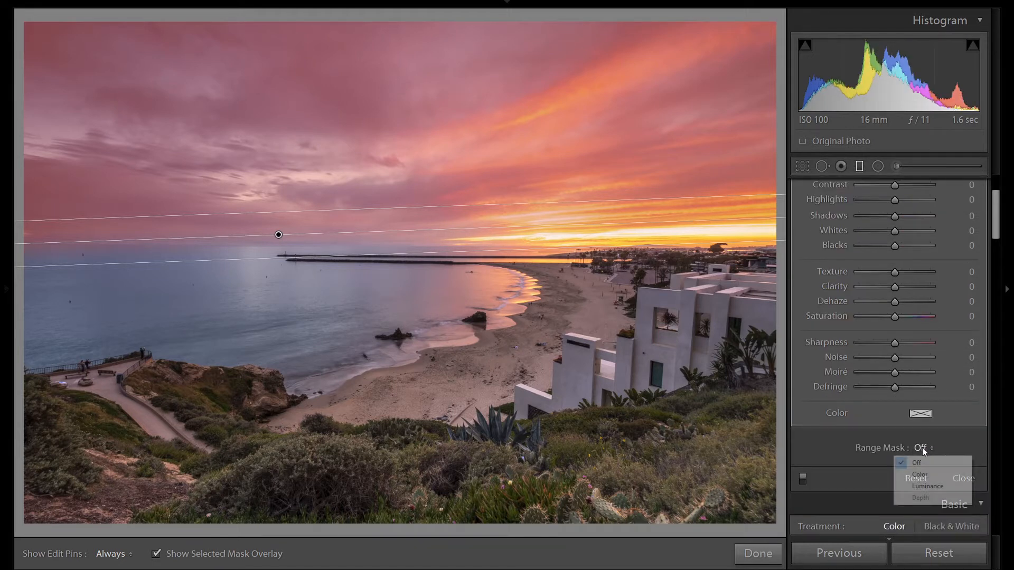
click(917, 475)
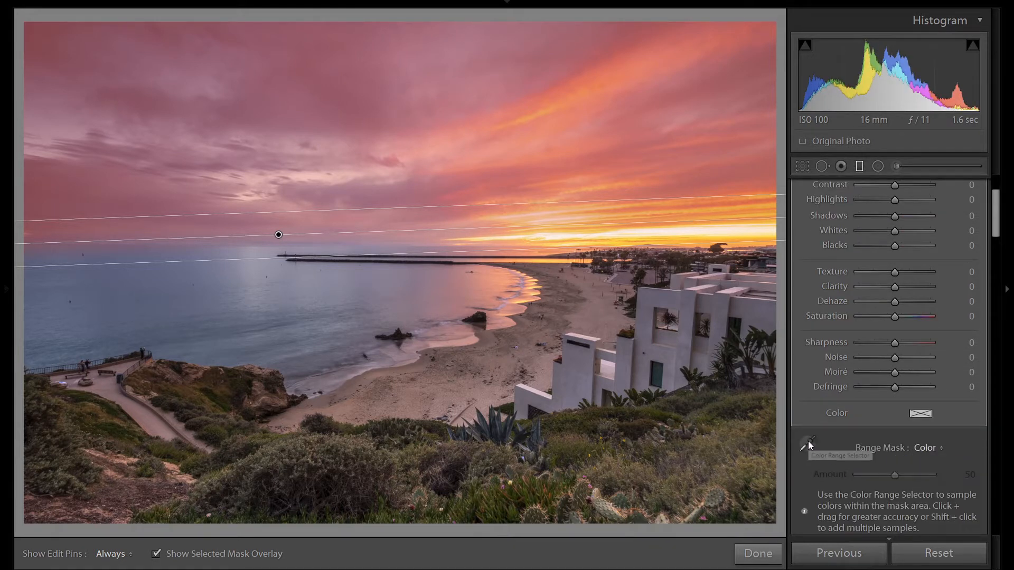
click(808, 442)
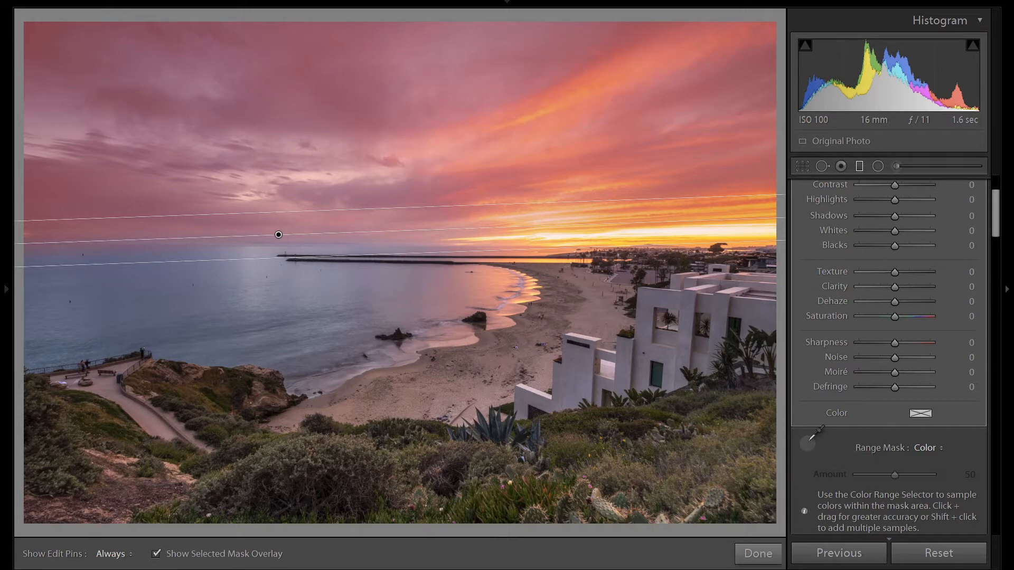
click(146, 102)
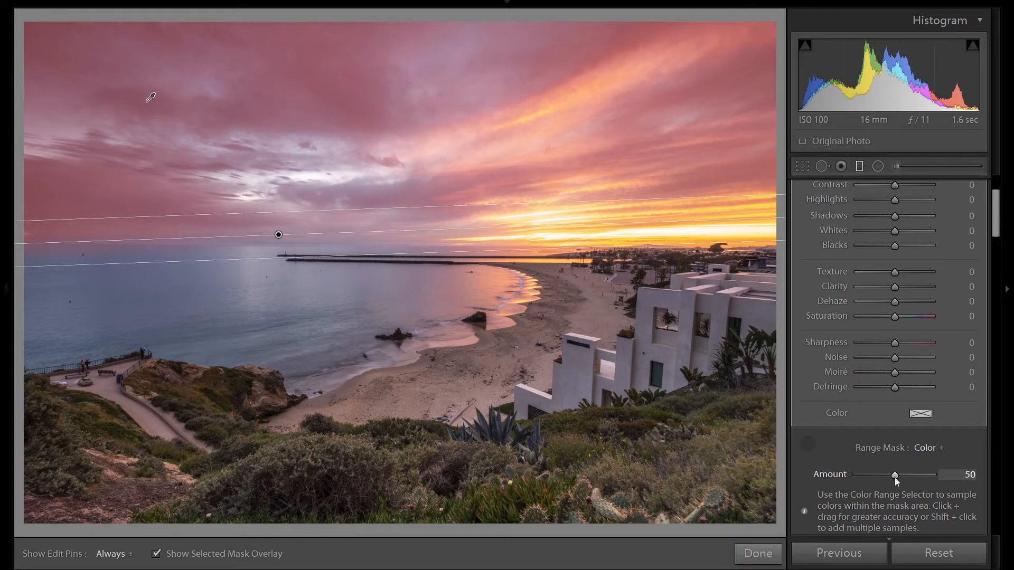
drag(895, 477, 867, 476)
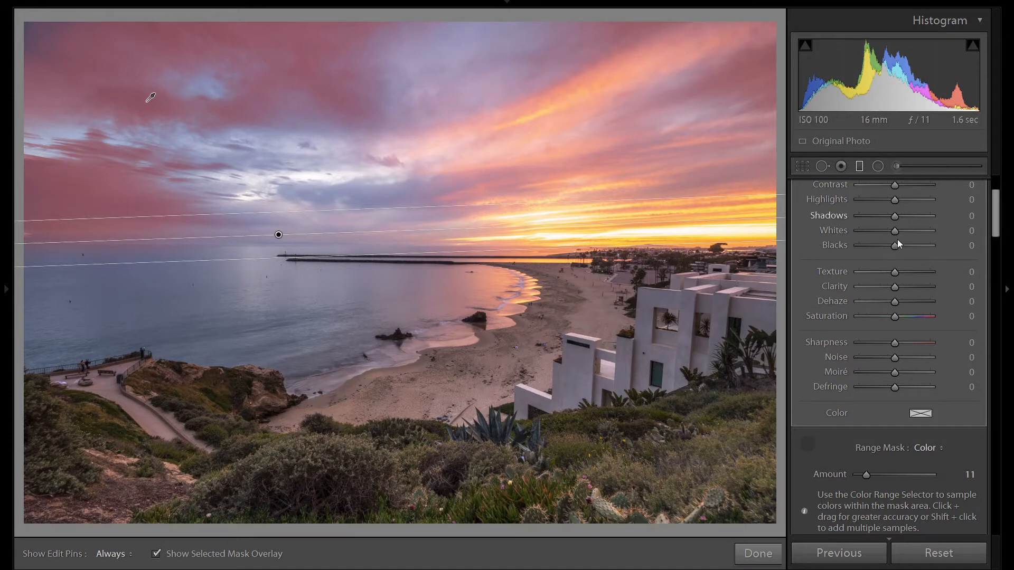
Switch the sky filter's mask to brush editing, try an enlarged erase brush, and turn off the red mask overlay.
scroll(898, 240, up, 3)
click(962, 191)
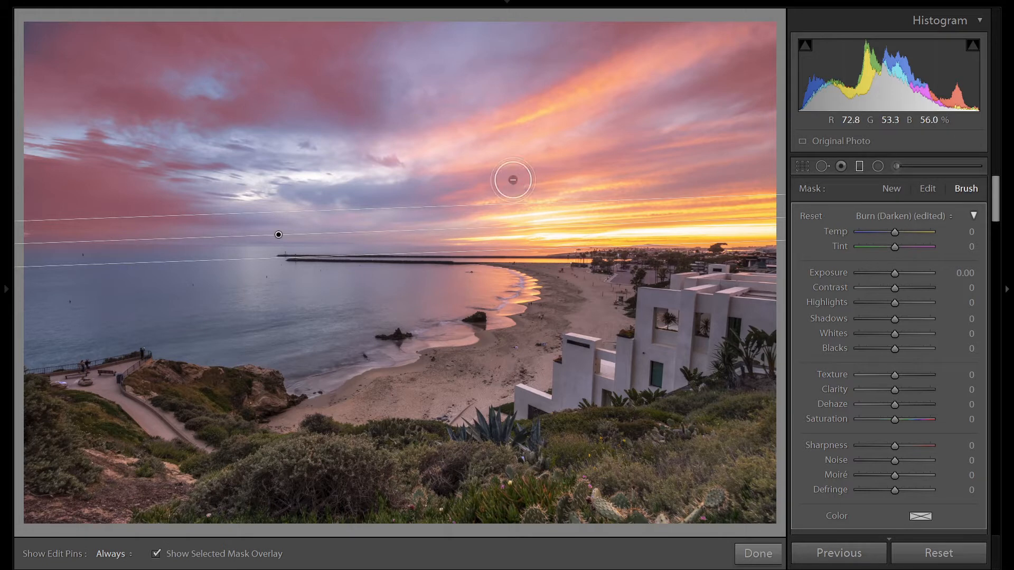
scroll(510, 177, up, 5)
key(alt)
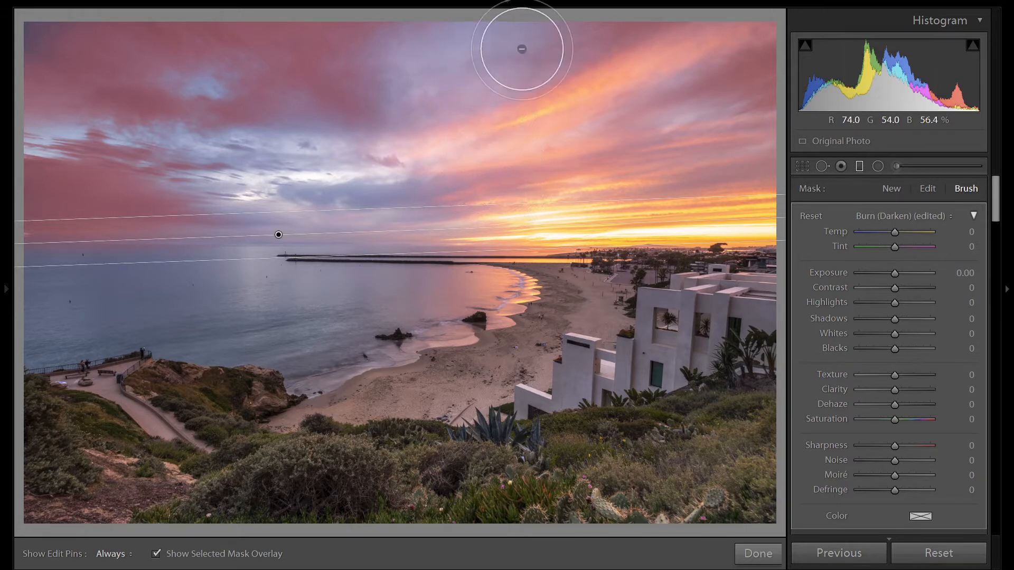
key(h)
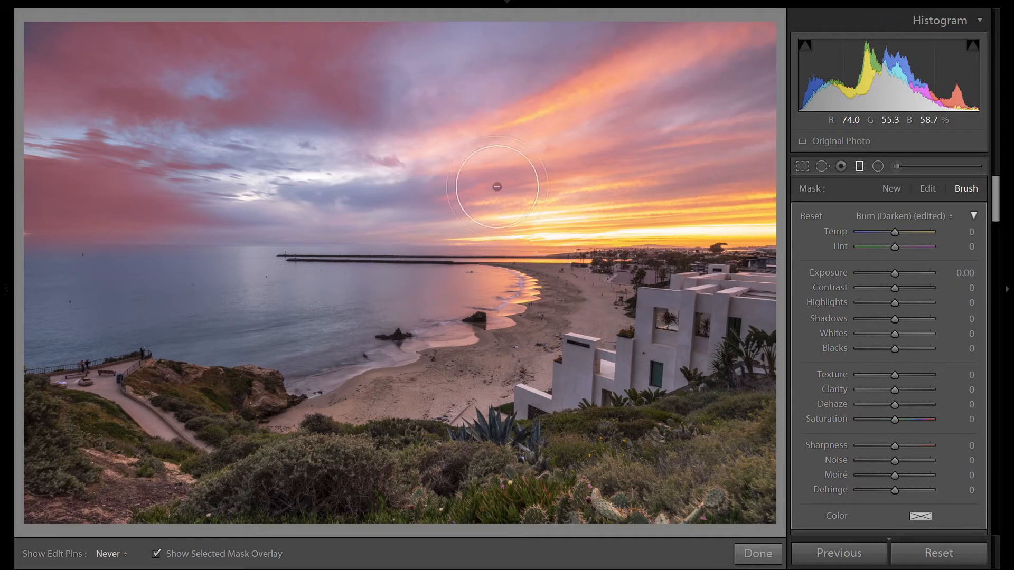
key(h)
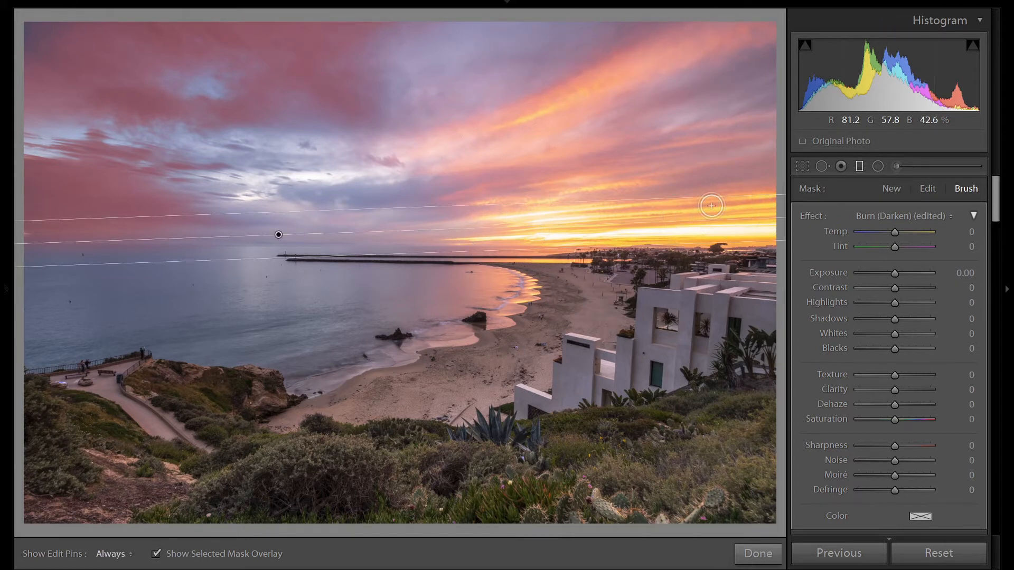
key(o)
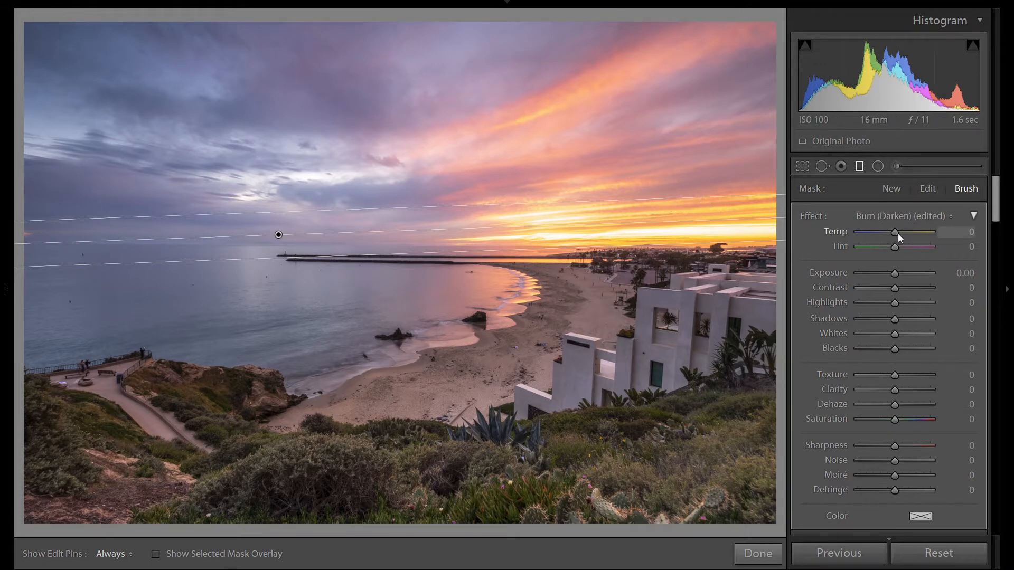
Cool the masked sky by setting the graduated filter's Temp to −10.
key(Down)
key(Down)
key(Down)
key(Down)
key(Down)
key(Down)
key(Down)
key(Down)
key(Down)
key(Down)
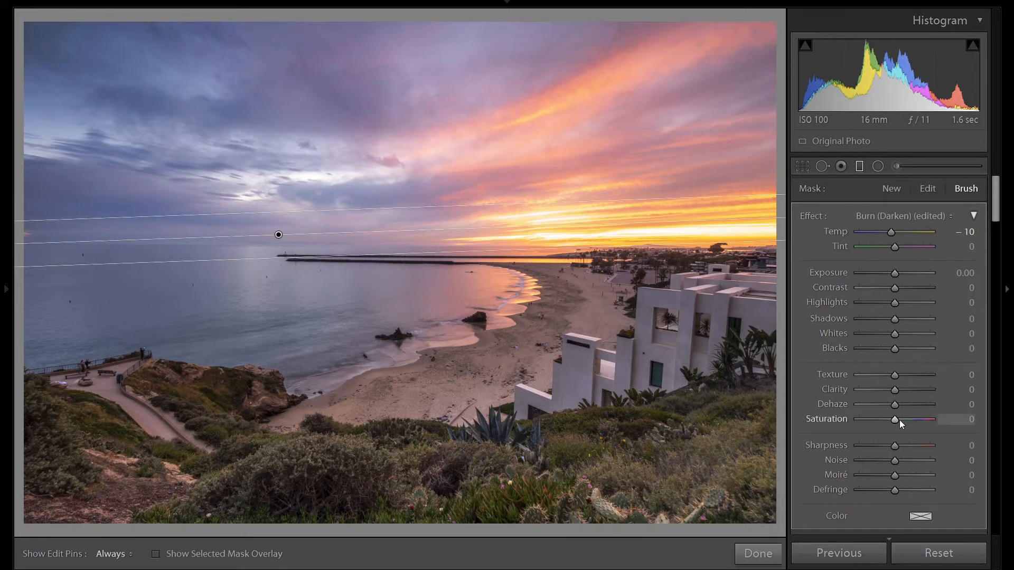
Raise the masked sky's Saturation to 20 in the graduated filter.
key(Up)
key(Up)
key(Up)
key(Up)
key(Up)
key(Up)
key(Up)
key(Up)
key(Up)
key(Up)
key(Up)
key(Up)
key(Up)
key(Up)
key(Up)
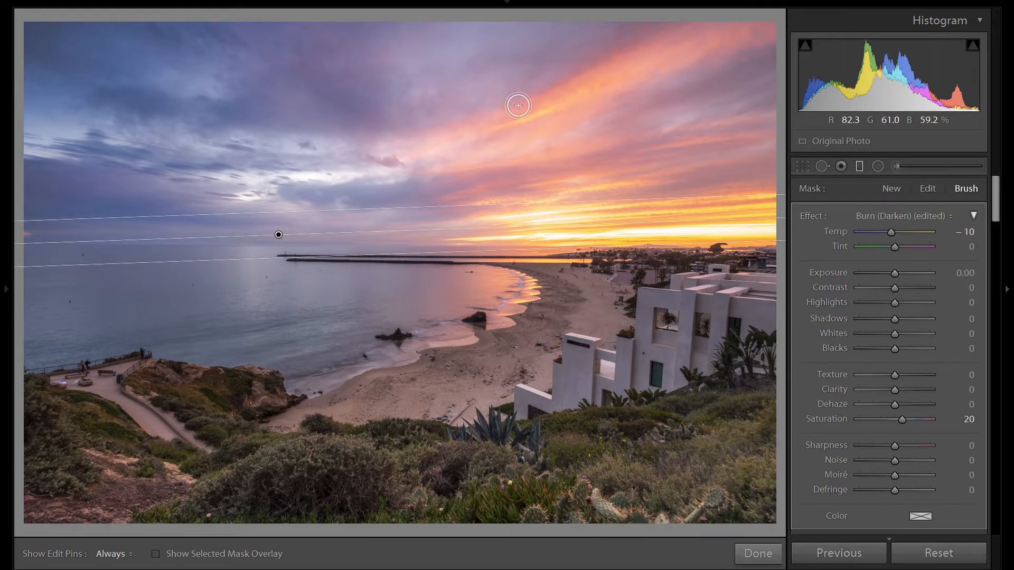
Draw a second, level graduated filter ending just below the horizon, reset its effect values, and set its Exposure to −0.10.
click(859, 167)
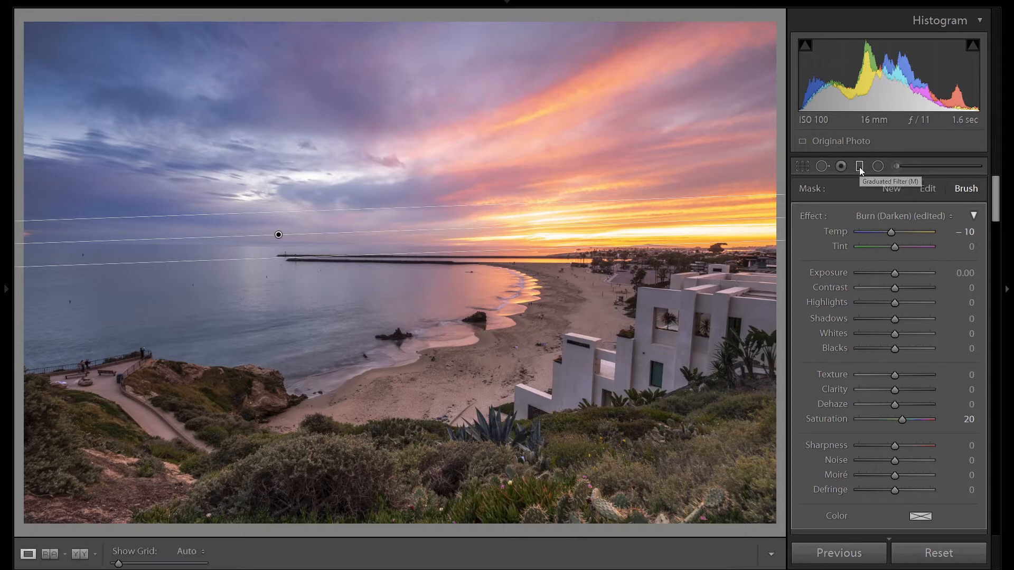
key(m)
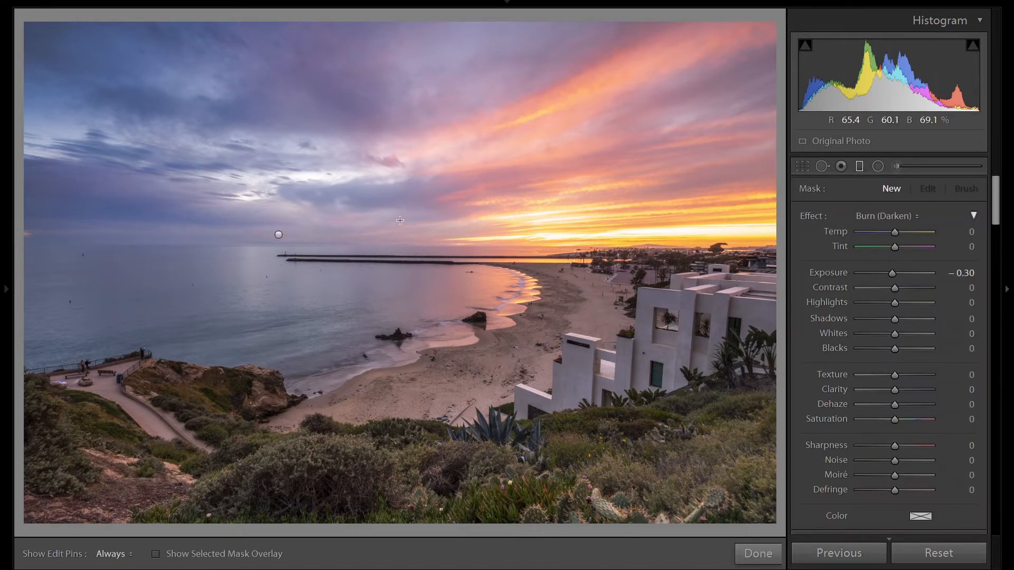
drag(400, 217, 385, 268)
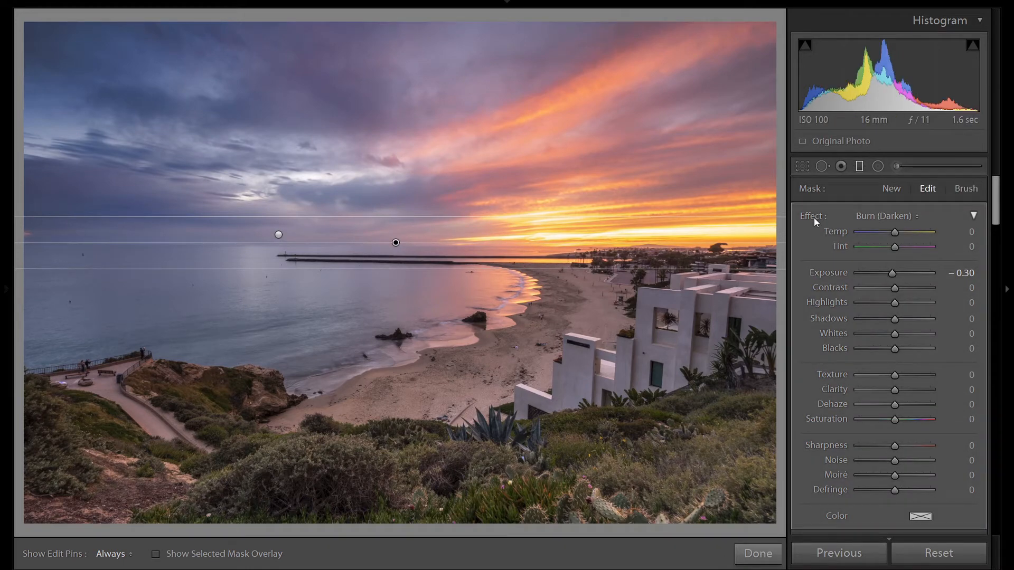
double_click(812, 218)
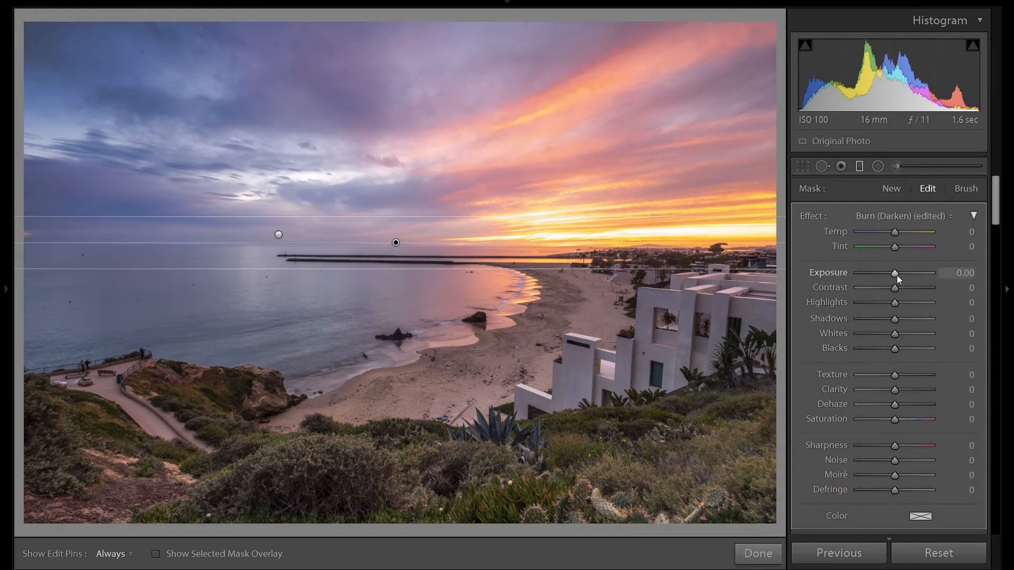
key(Down)
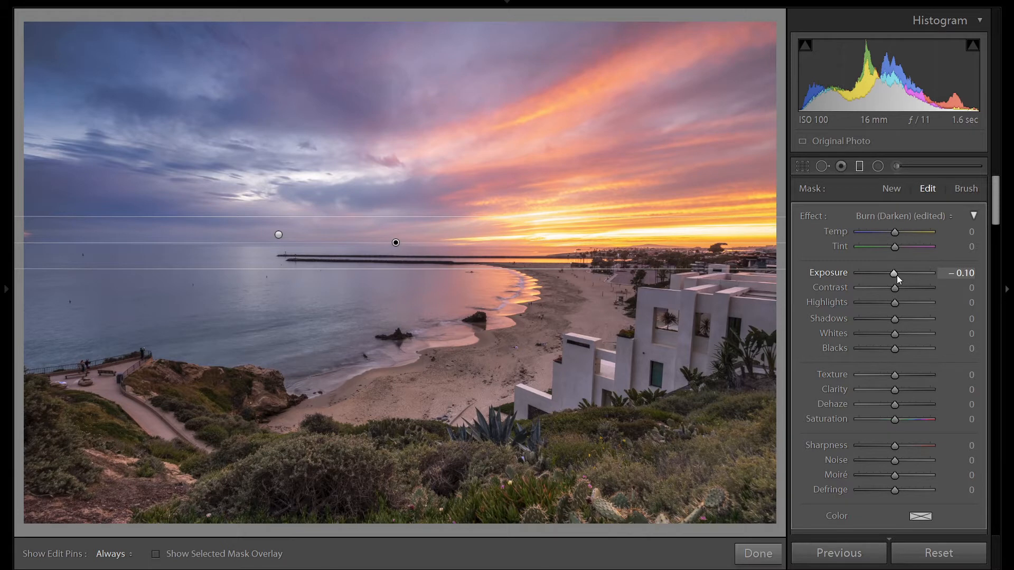
Add a third level graduated filter across the upper sky, reset its effect values, and set its Exposure to −0.10.
click(891, 189)
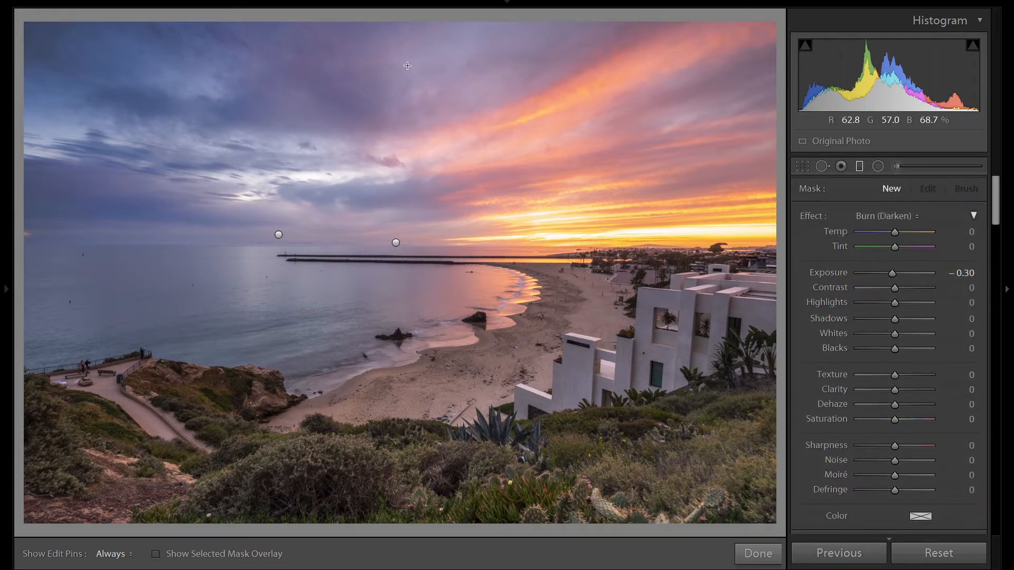
drag(407, 66, 400, 138)
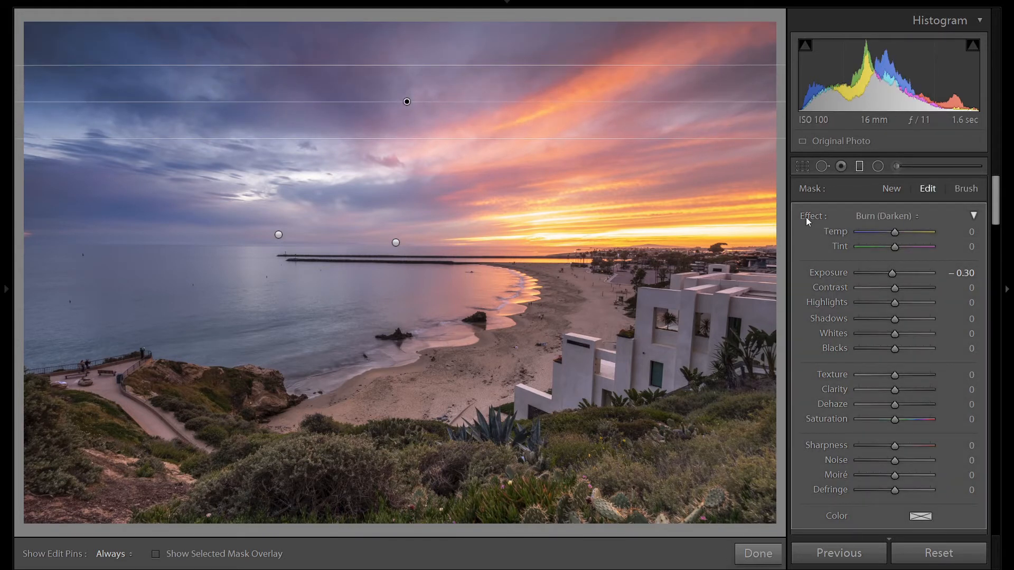
double_click(811, 216)
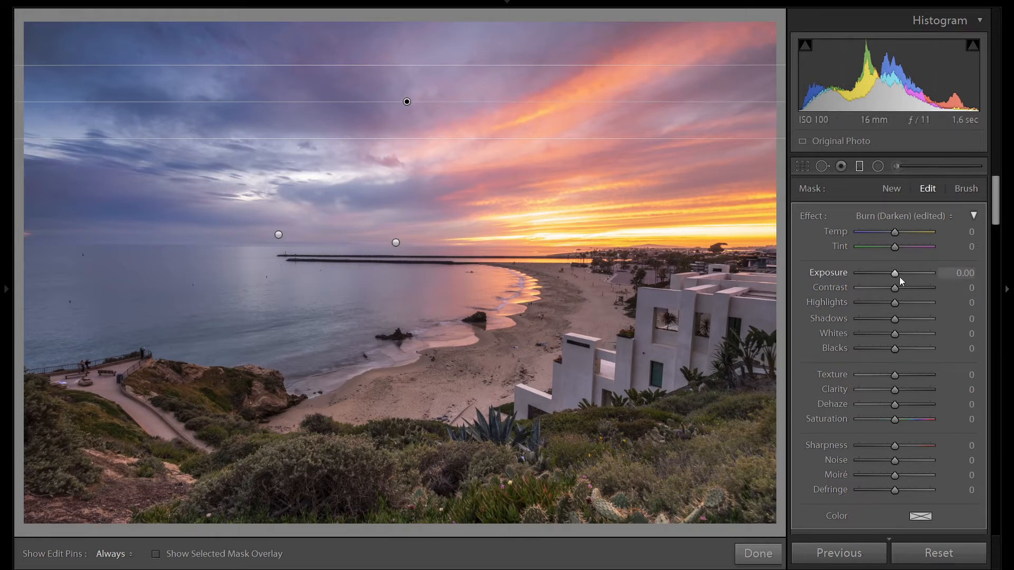
key(Down)
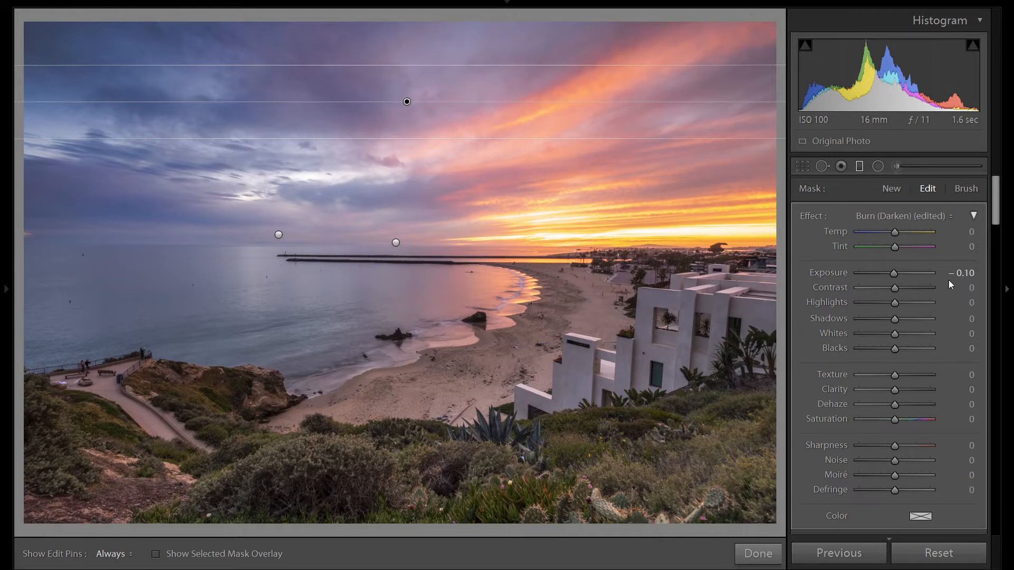
Compare the photo with all graduated filters turned off and on again.
scroll(844, 473, down, 3)
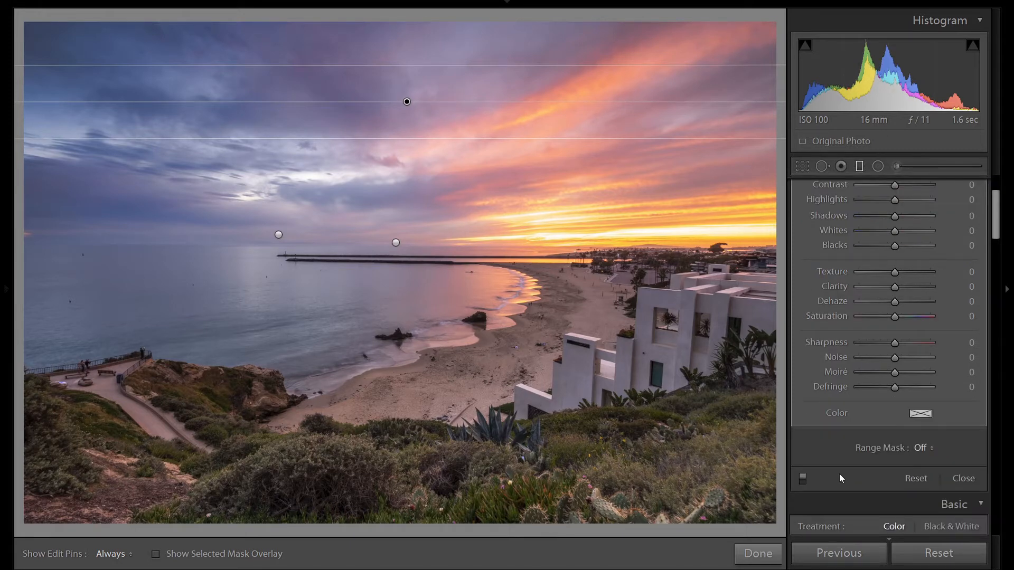
click(802, 478)
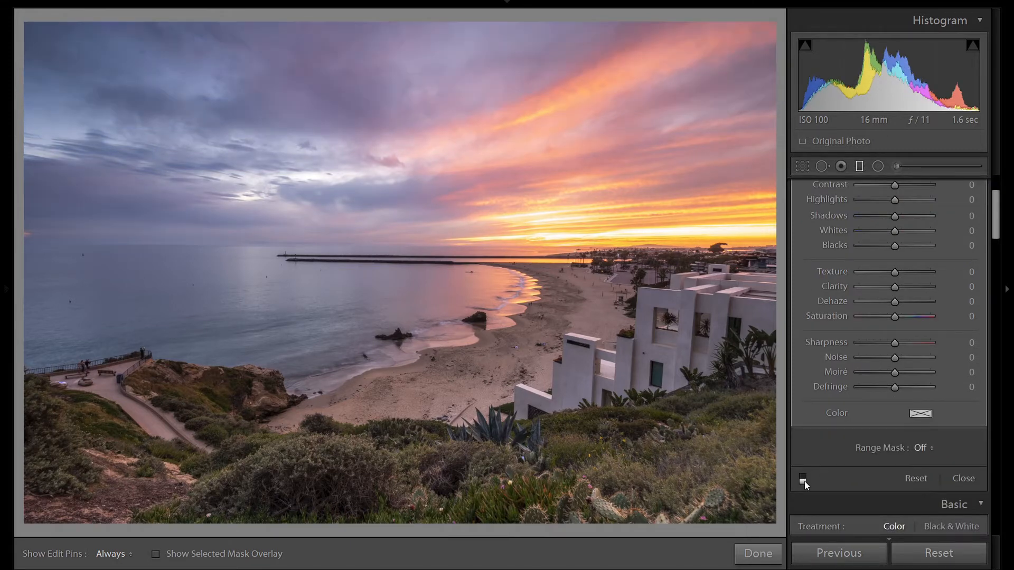
click(803, 479)
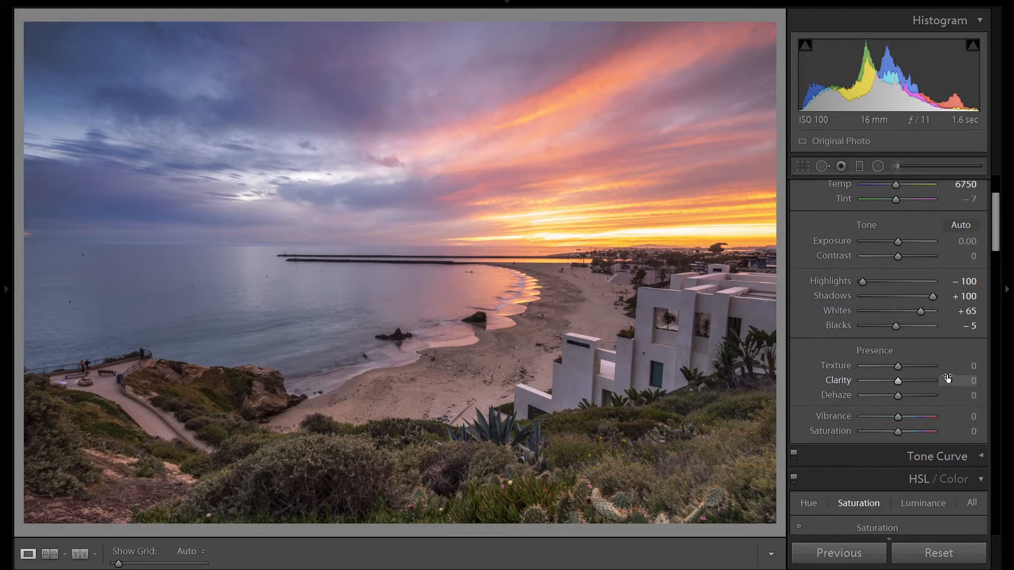
Pick a warm orange tint for the Split Toning highlights, with hue 25 and saturation 23.
scroll(949, 351, down, 6)
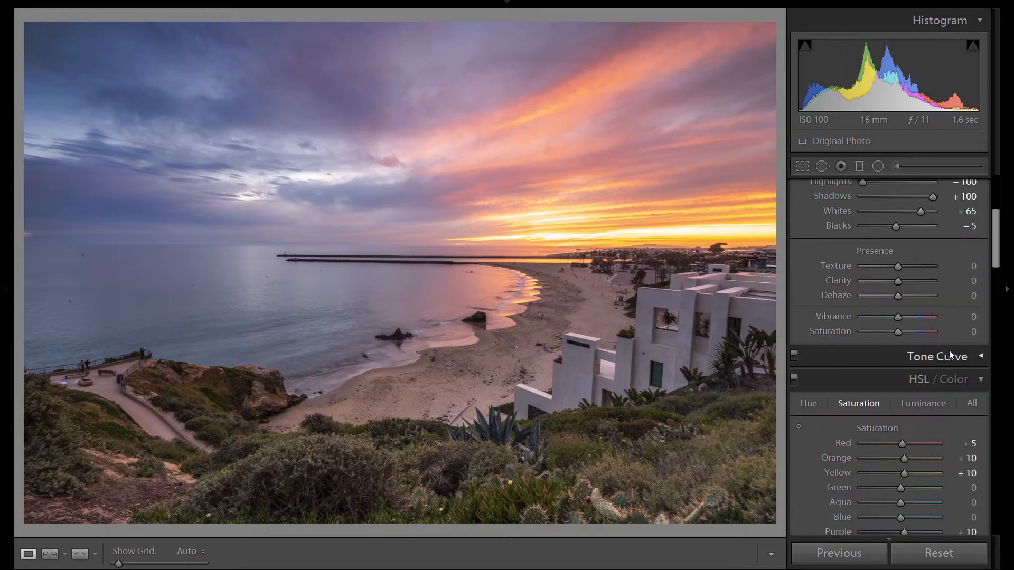
scroll(949, 349, down, 4)
scroll(949, 348, up, 2)
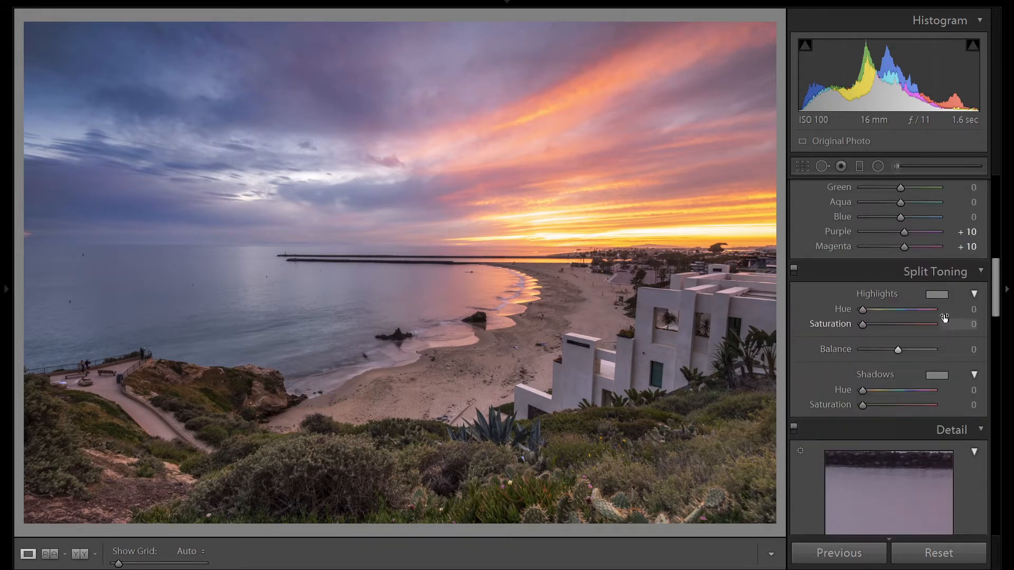
click(936, 293)
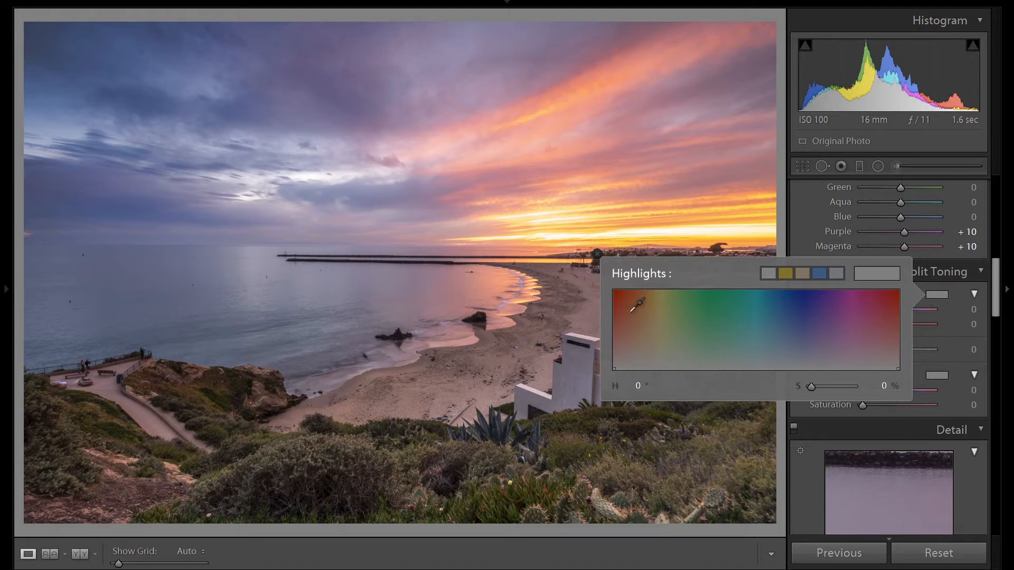
drag(638, 344, 637, 368)
drag(637, 368, 634, 351)
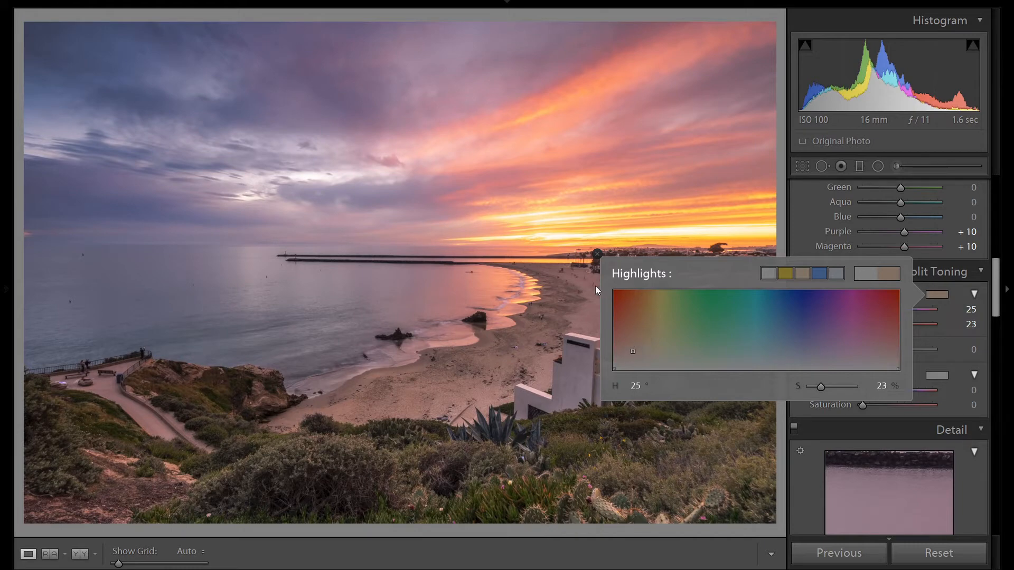
click(596, 257)
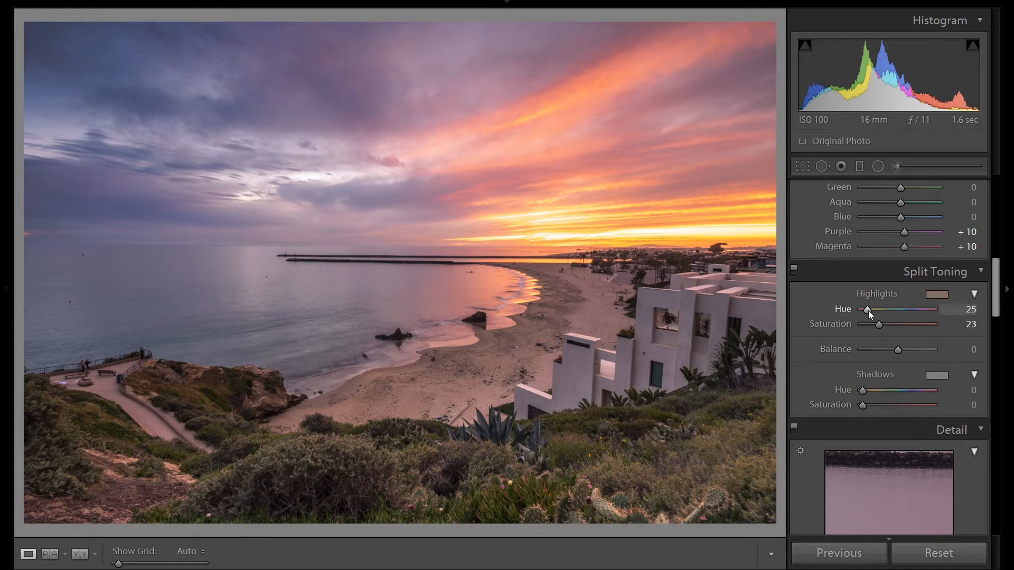
Refine the Split Toning highlights to hue 20 and saturation 20.
scroll(869, 313, up, 3)
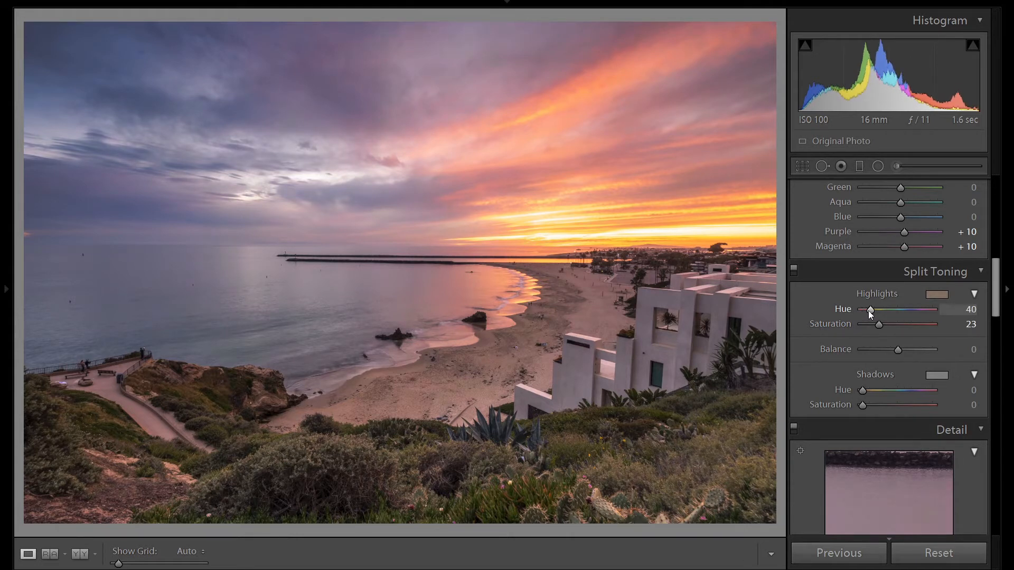
scroll(868, 310, down, 4)
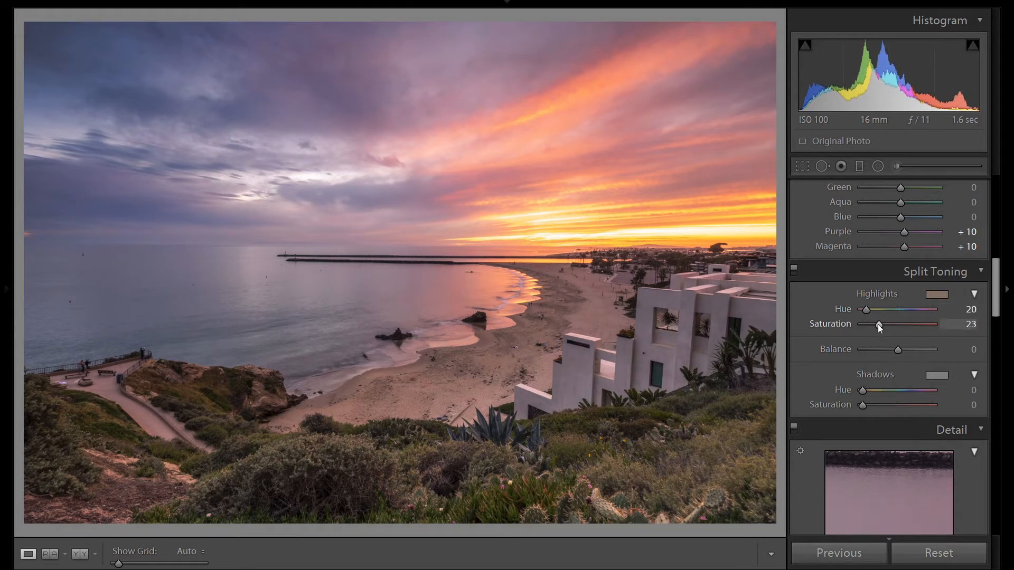
double_click(877, 324)
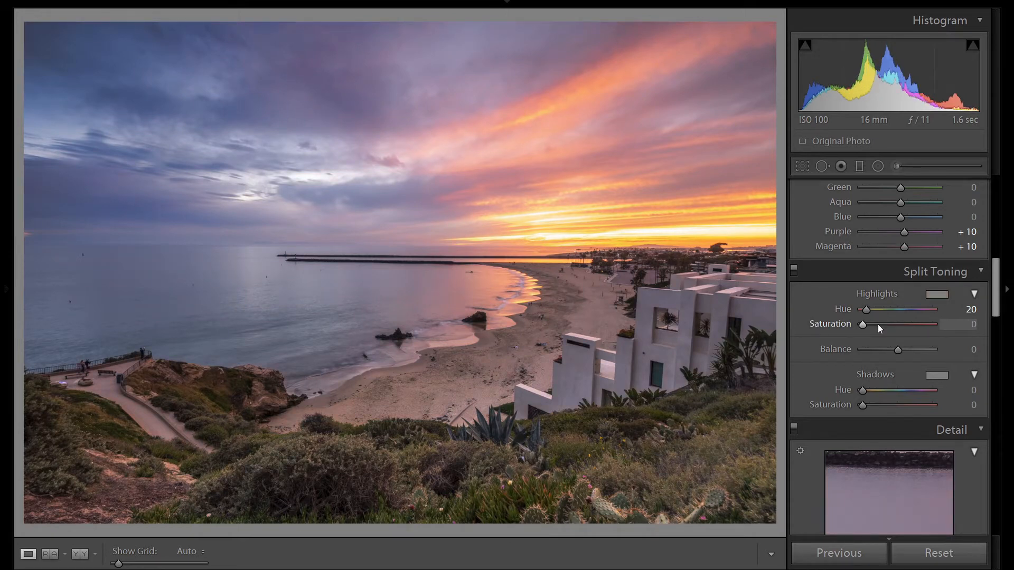
scroll(877, 324, up, 12)
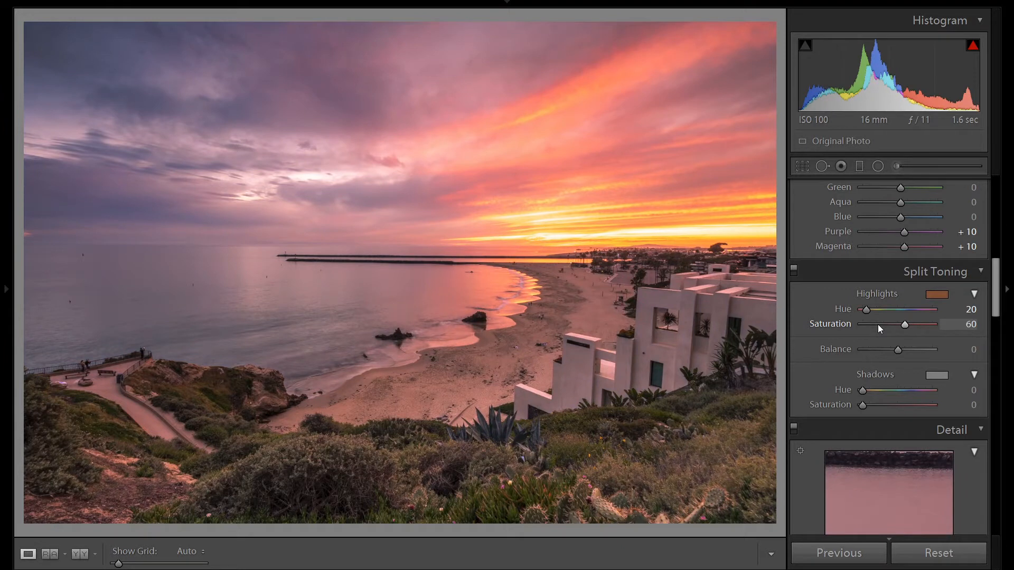
scroll(878, 325, down, 8)
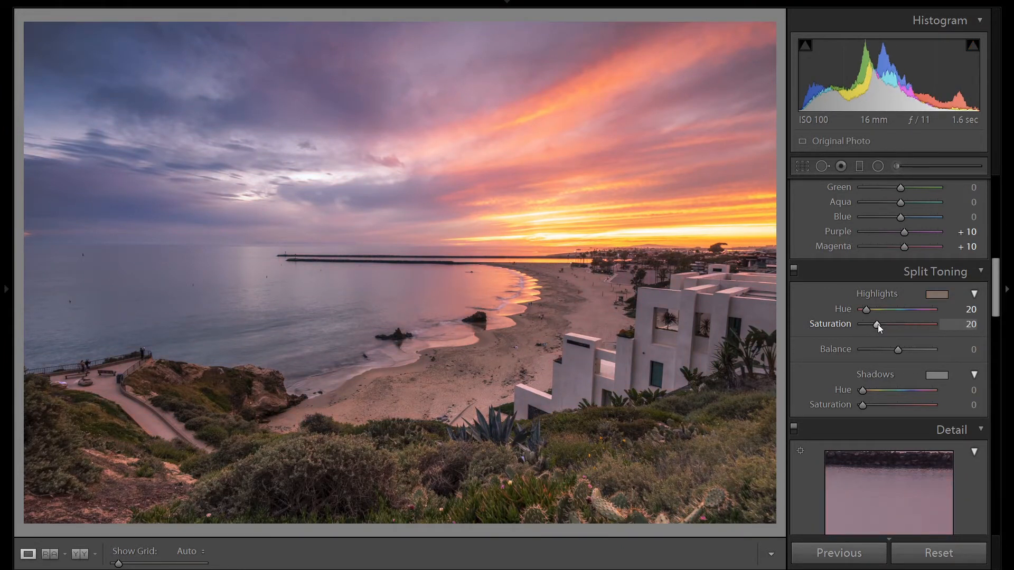
Compare the photo with Split Toning off and on, and tint the Split Toning shadows blue with hue 211 and saturation 19.
click(794, 270)
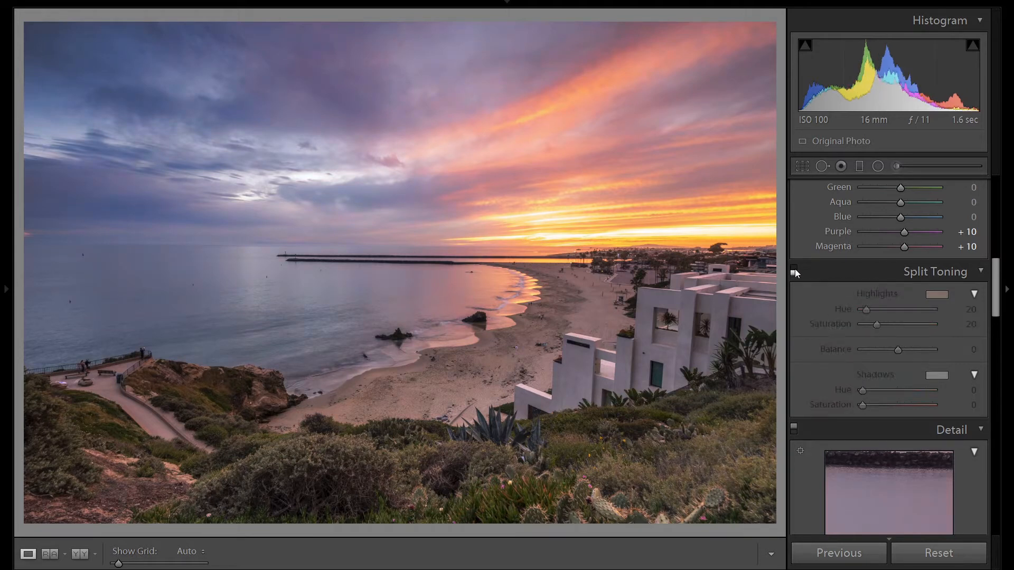
click(794, 271)
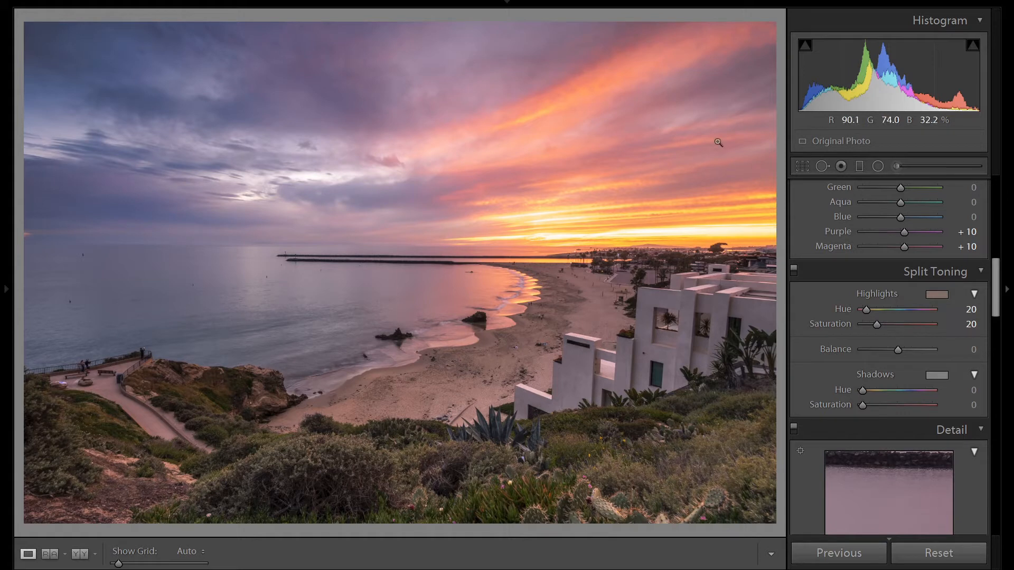
click(939, 375)
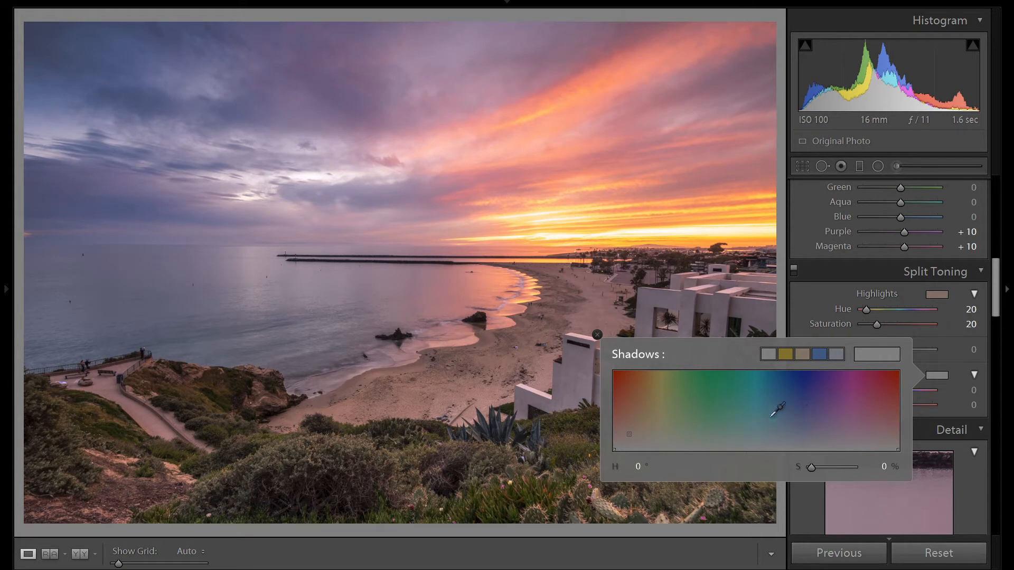
click(794, 435)
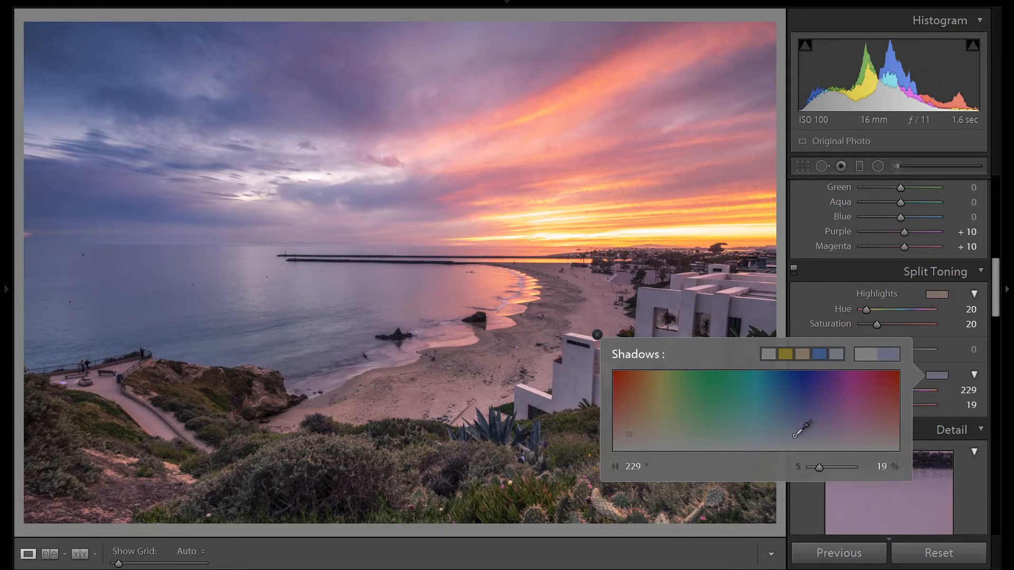
mouse_move(795, 435)
mouse_down()
mouse_move(761, 428)
mouse_move(799, 428)
mouse_move(781, 436)
mouse_up()
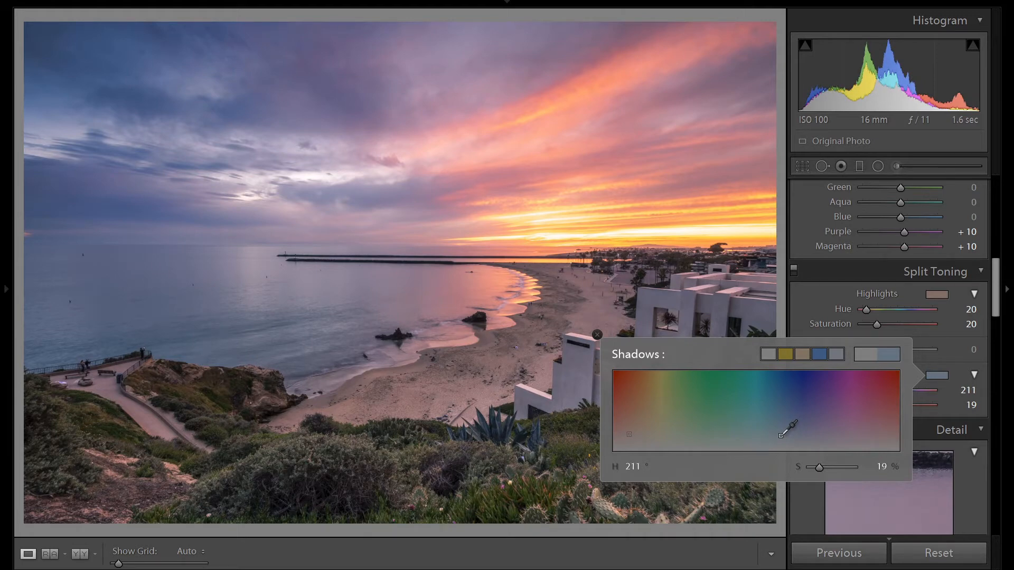
click(597, 335)
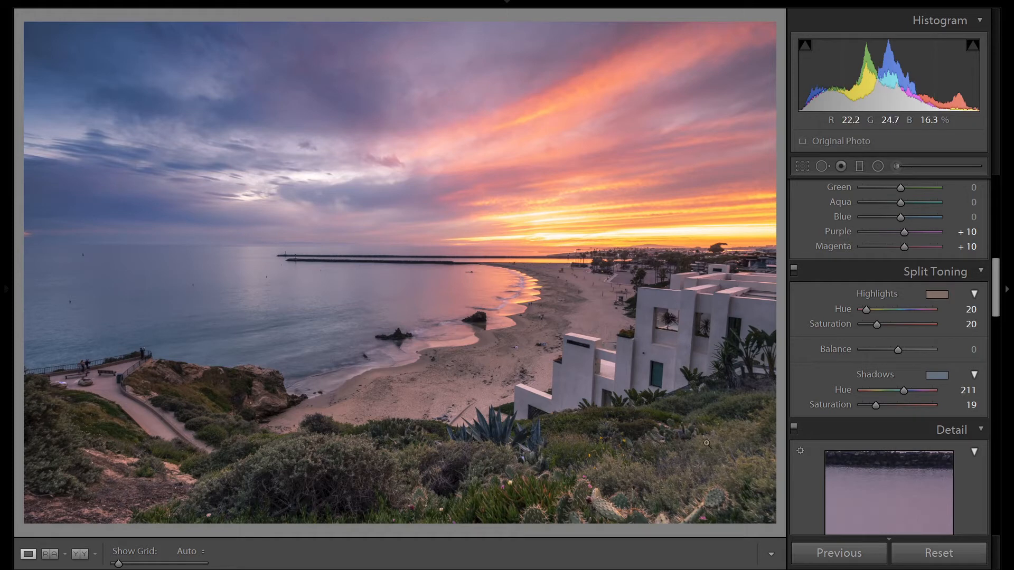
Raise the HSL Saturation of the greens to +66.
scroll(985, 352, up, 2)
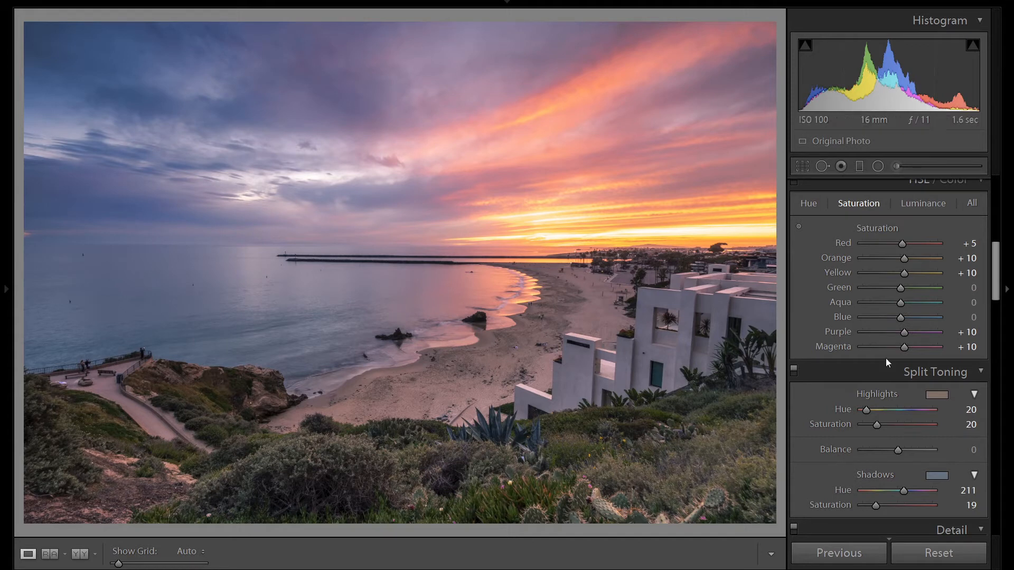
key(Up)
key(shift+Up)
key(shift+Up)
key(shift+Up)
key(shift+Up)
key(shift+Up)
key(shift+Up)
key(shift+Up)
key(Down)
key(Down)
key(Down)
key(Down)
key(Down)
Paint an Adjustment Brush mask at size 16 over all the foreground vegetation, with the mask overlay shown.
click(897, 166)
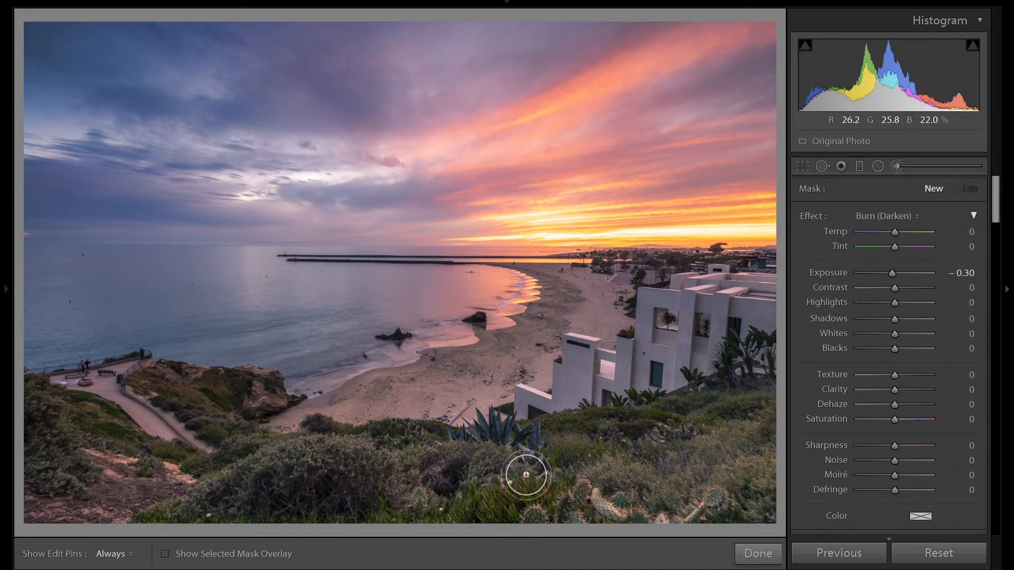
key(o)
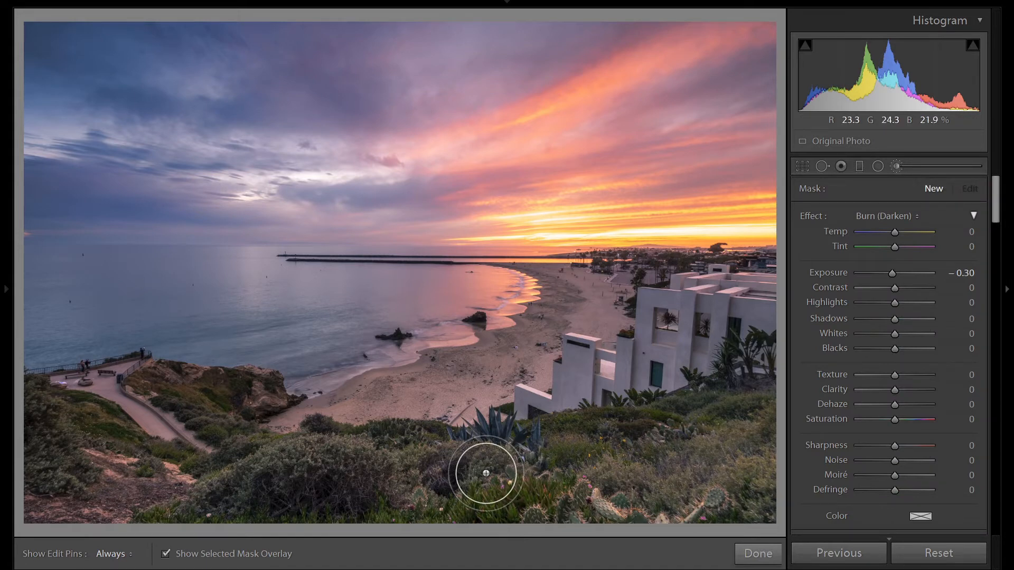
key(h)
mouse_move(486, 470)
mouse_down()
mouse_move(296, 474)
mouse_move(321, 457)
mouse_up()
mouse_move(447, 463)
mouse_down()
mouse_move(357, 448)
mouse_move(529, 449)
mouse_move(722, 426)
mouse_move(755, 404)
mouse_move(748, 434)
mouse_move(672, 498)
mouse_move(416, 504)
mouse_move(758, 496)
mouse_up()
key(h)
scroll(916, 487, down, 3)
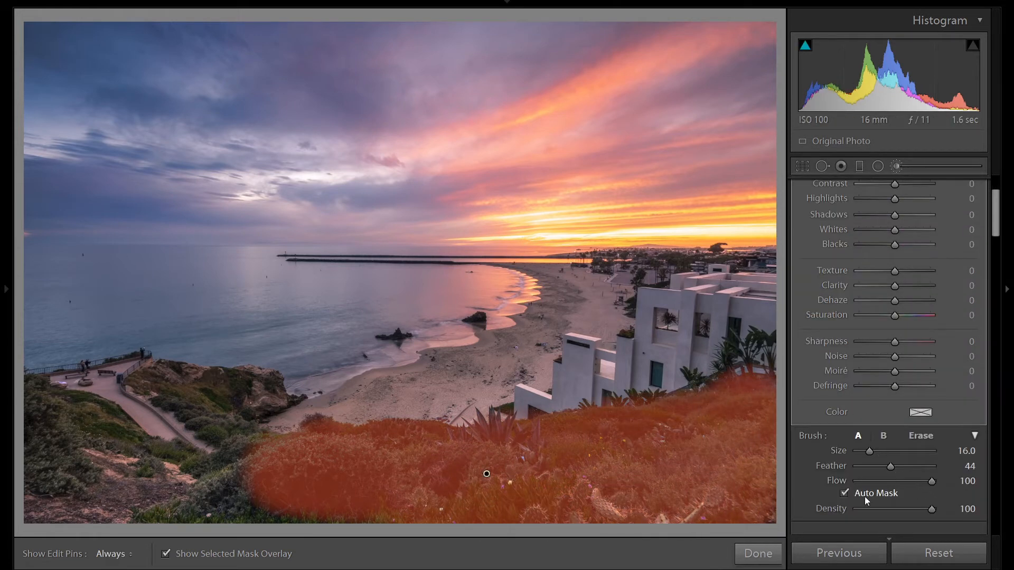
key(h)
mouse_move(327, 465)
mouse_down()
mouse_move(125, 464)
mouse_move(74, 430)
mouse_move(96, 497)
mouse_move(170, 509)
mouse_move(50, 414)
mouse_move(235, 494)
mouse_move(317, 446)
mouse_move(242, 457)
mouse_move(318, 484)
mouse_up()
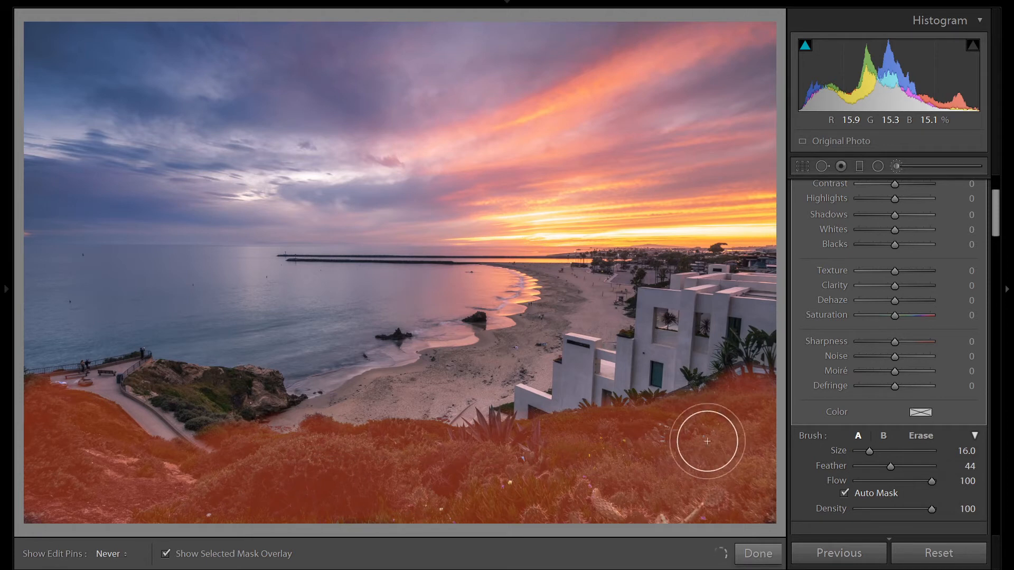
key(h)
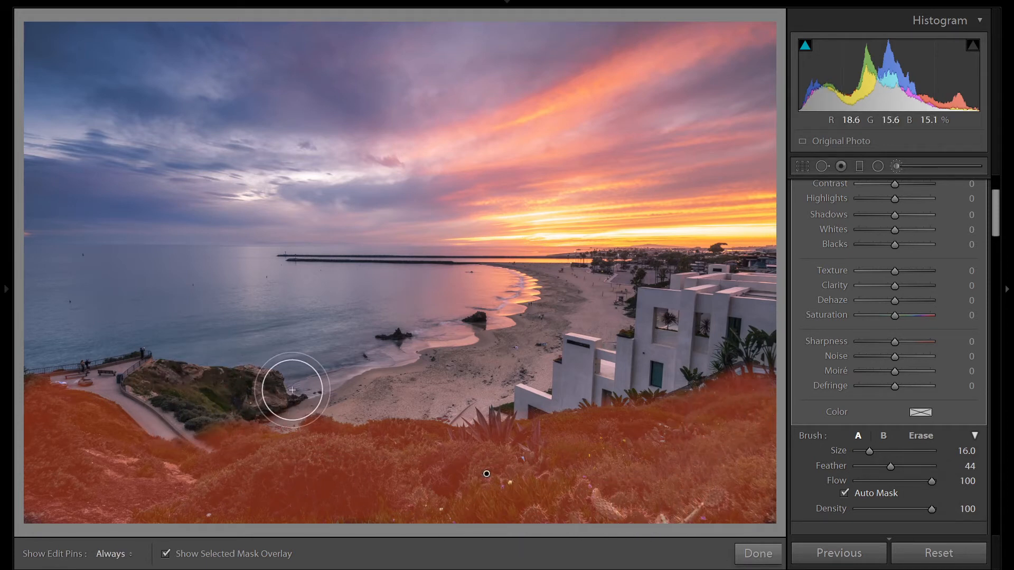
Erase the mask's spill along the path and the base of the rocky outcrop with a size 10 brush.
key(alt)
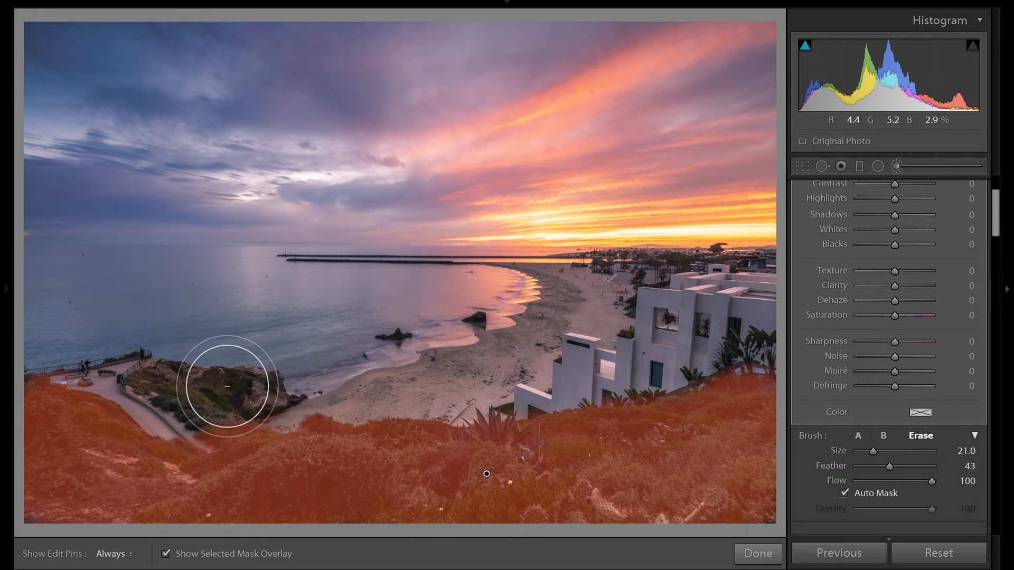
key(h)
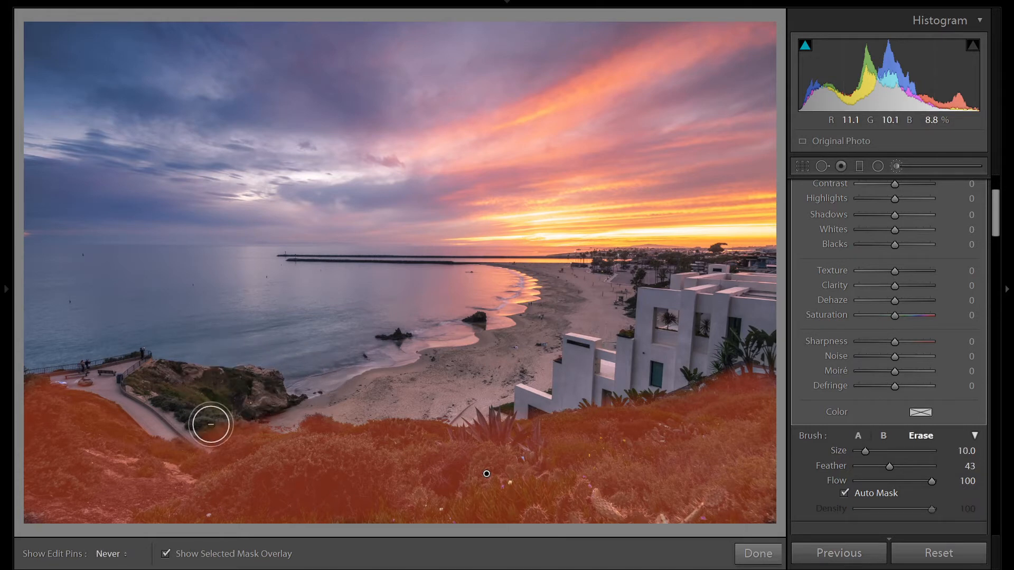
mouse_move(260, 410)
mouse_down()
mouse_move(207, 419)
mouse_move(203, 429)
mouse_move(282, 415)
mouse_up()
key(h)
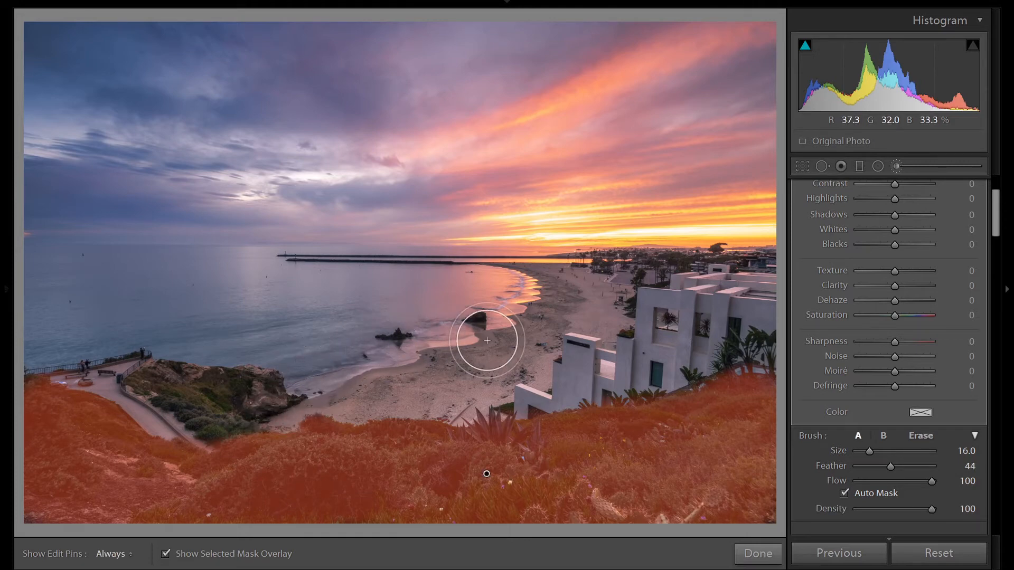
Hide the mask overlay, reset the foreground brush's effect values, and set its Texture to 39 and Exposure to −0.10.
key(o)
scroll(928, 450, up, 3)
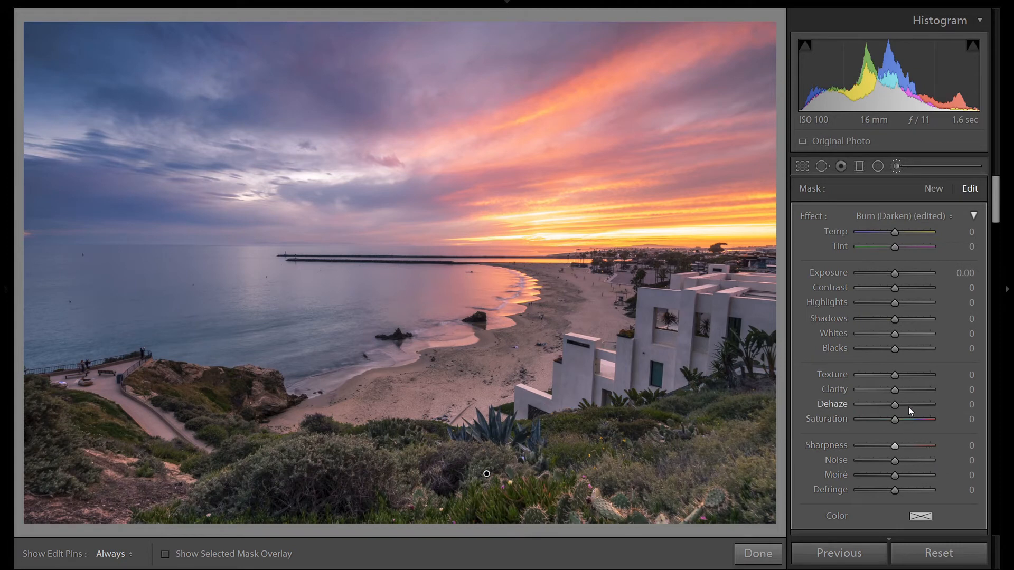
click(909, 375)
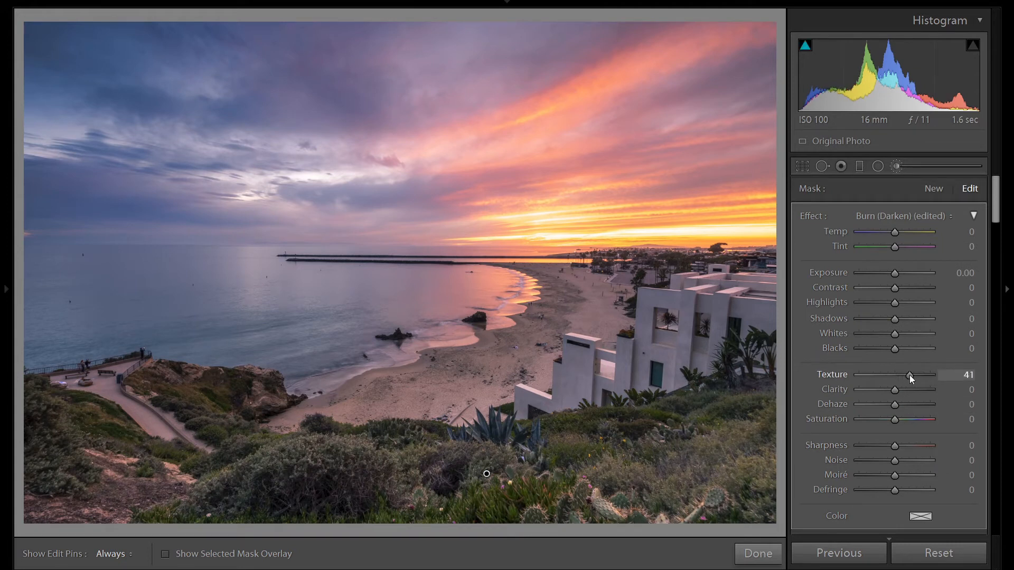
drag(909, 375, 908, 375)
drag(896, 274, 895, 274)
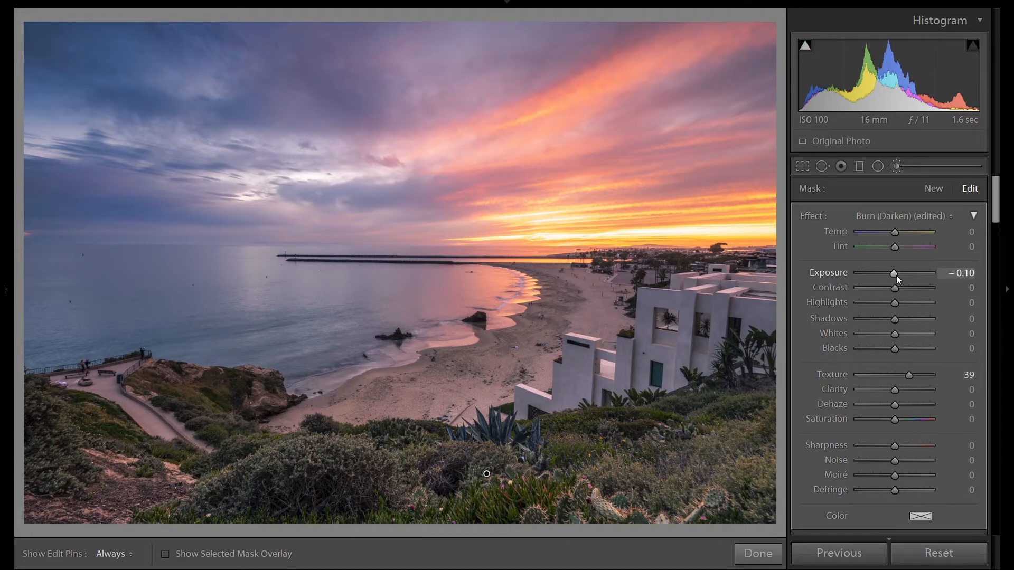
Paint a new brush mask over the bushes in the photo's lower-right corner, reset its effect values, and set Exposure to −0.20.
click(933, 188)
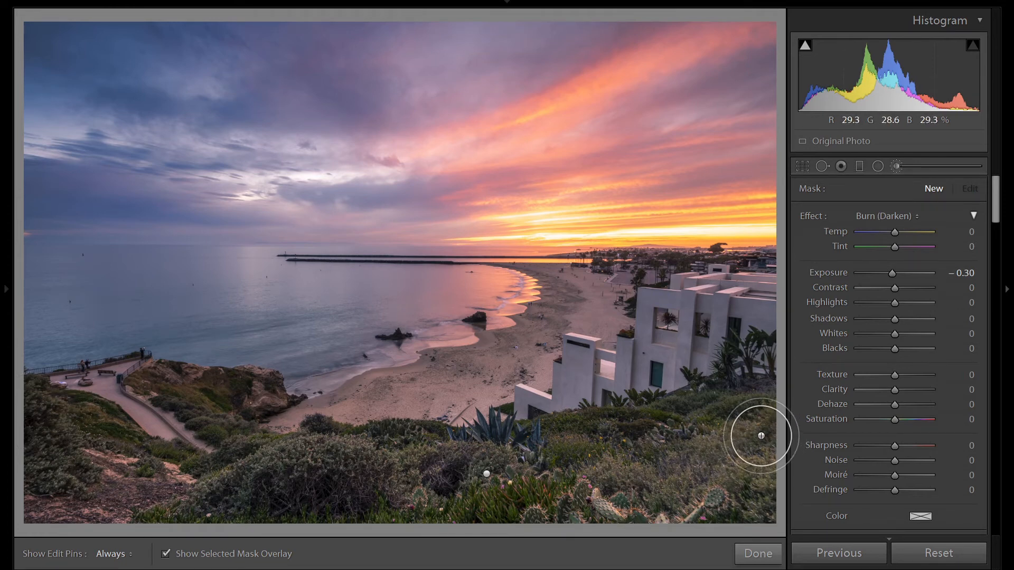
key(h)
mouse_move(760, 430)
mouse_down()
mouse_move(614, 473)
mouse_move(635, 520)
mouse_move(621, 510)
mouse_move(705, 532)
mouse_move(753, 502)
mouse_move(691, 521)
mouse_move(773, 470)
mouse_move(760, 436)
mouse_move(616, 482)
mouse_up()
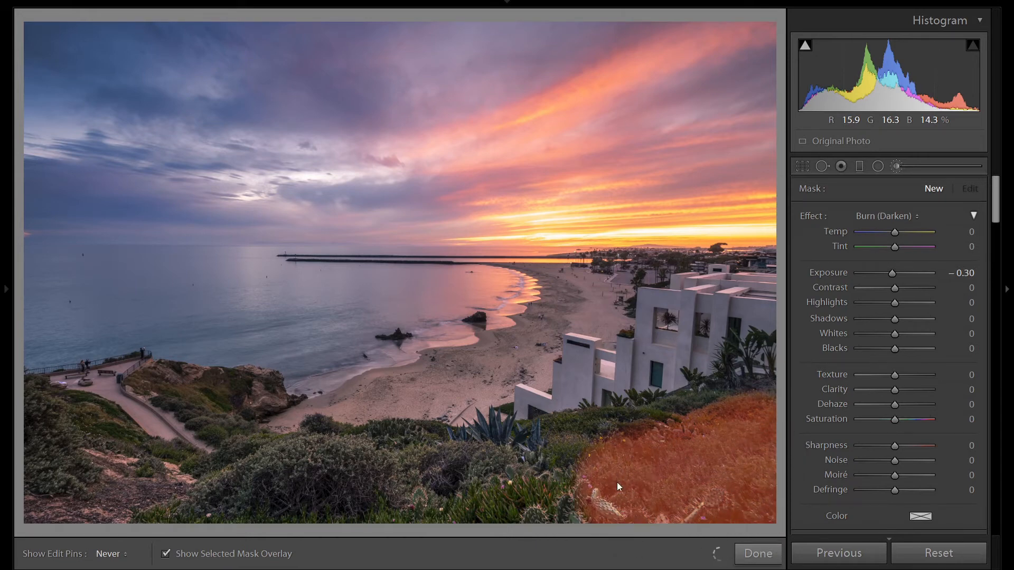
key(h)
key(o)
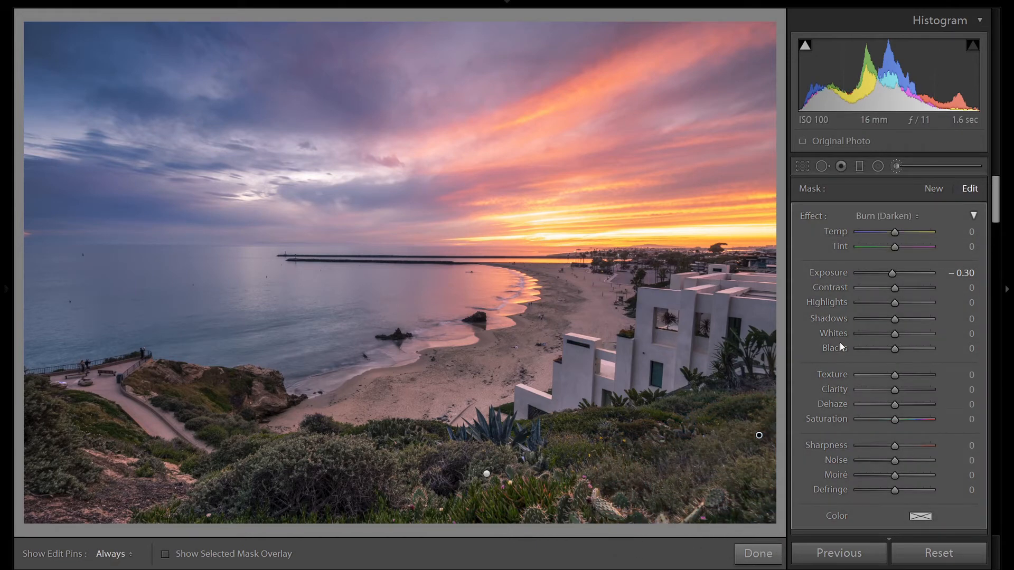
double_click(812, 216)
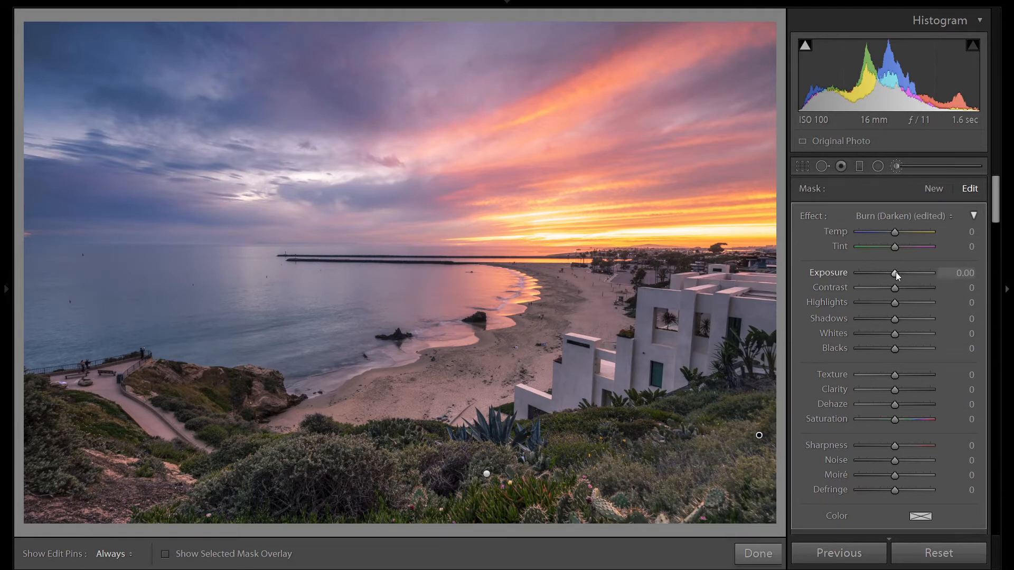
key(Down)
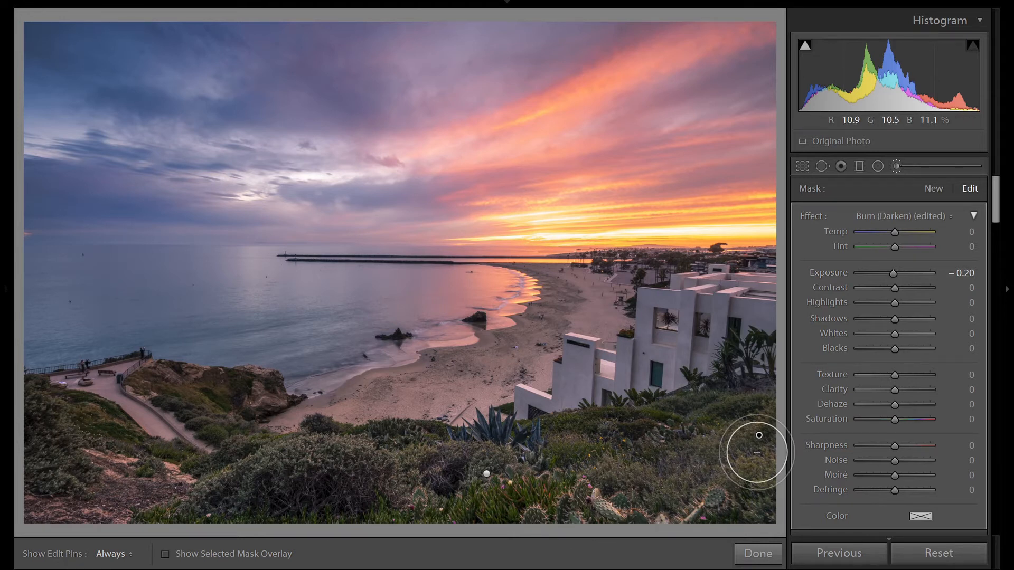
Draw a radial filter around the green succulents at the photo's bottom centre, and check its mask overlay with Invert off and on.
click(880, 165)
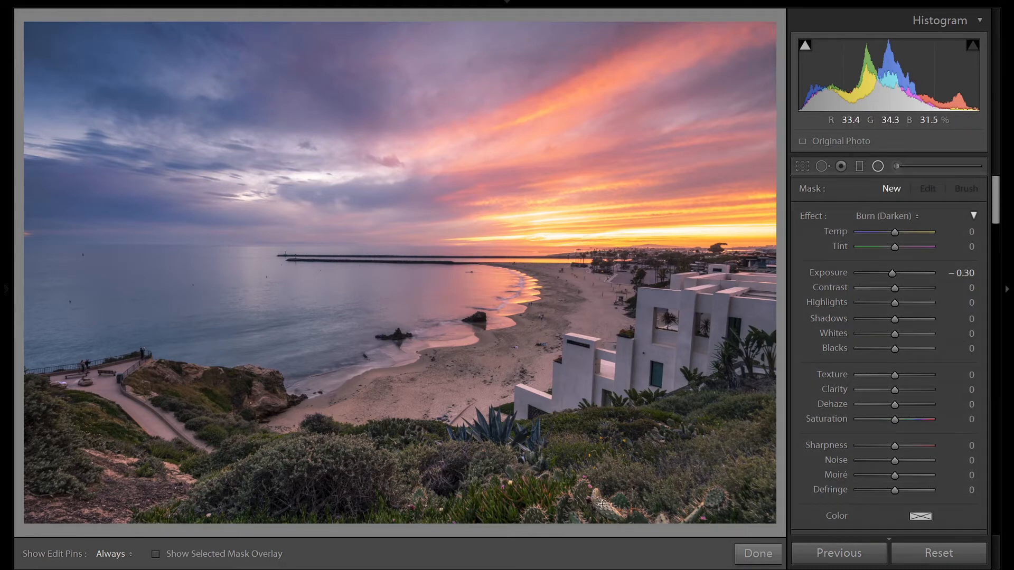
drag(518, 494, 416, 464)
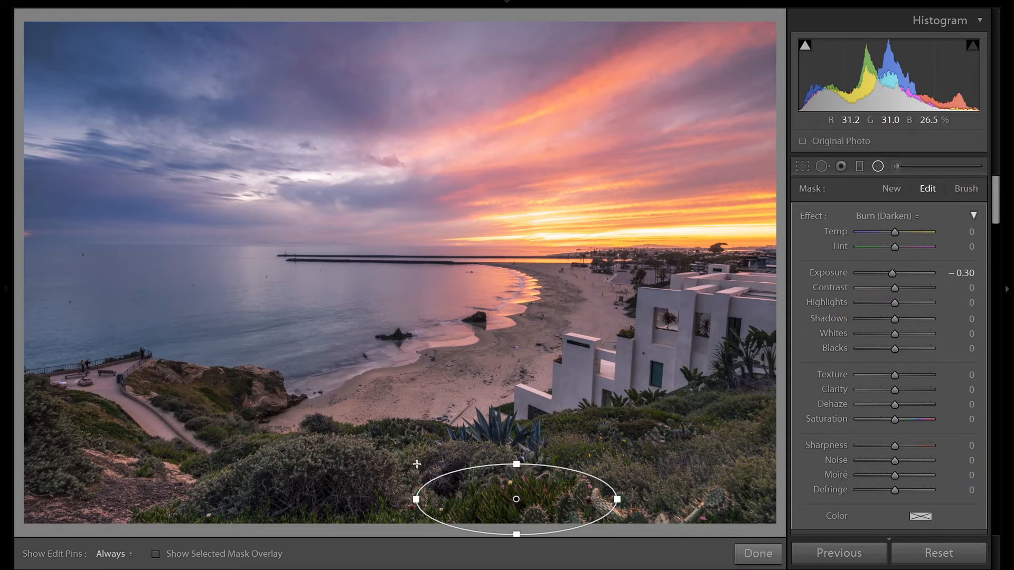
scroll(891, 416, down, 4)
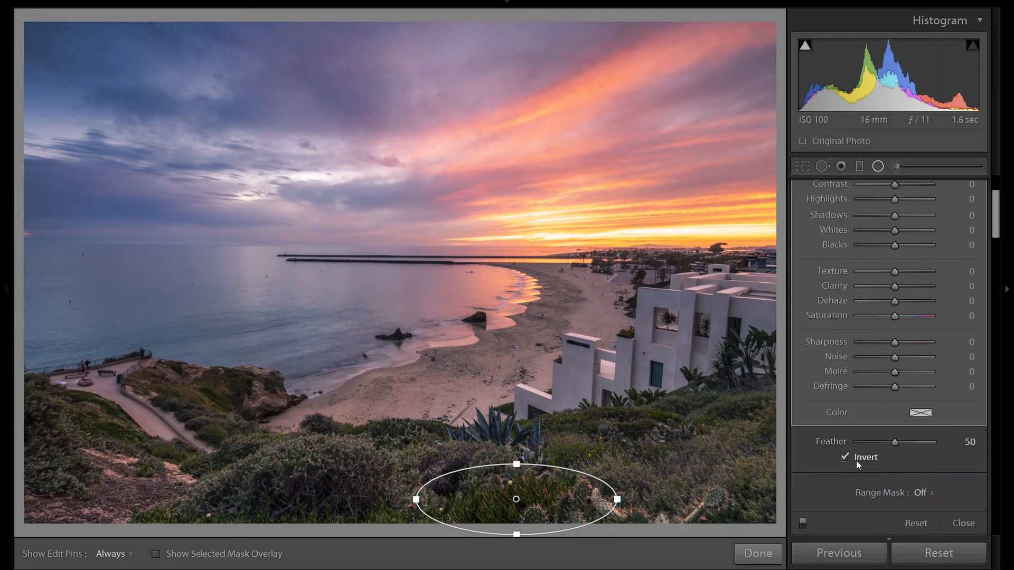
key(o)
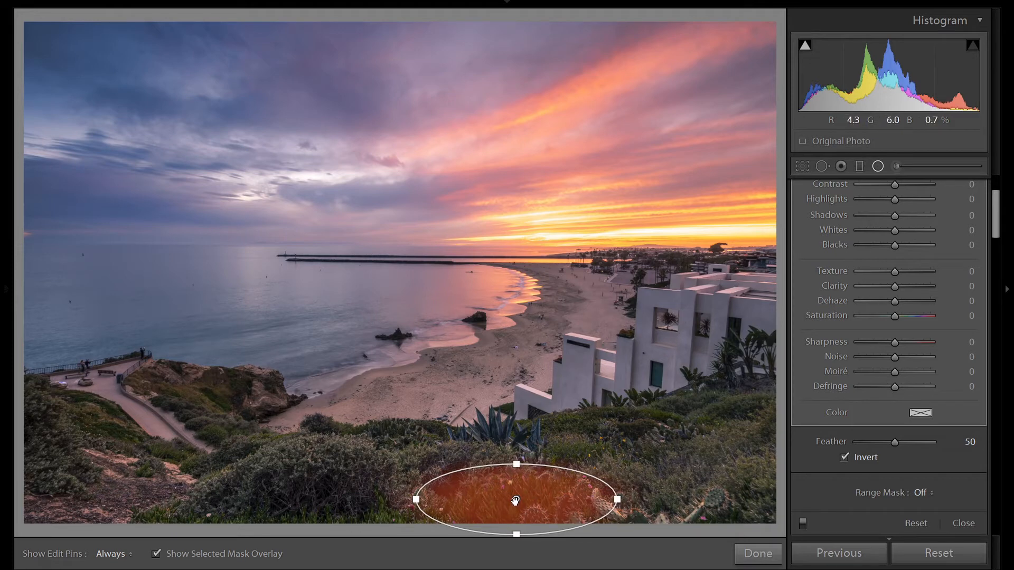
click(843, 458)
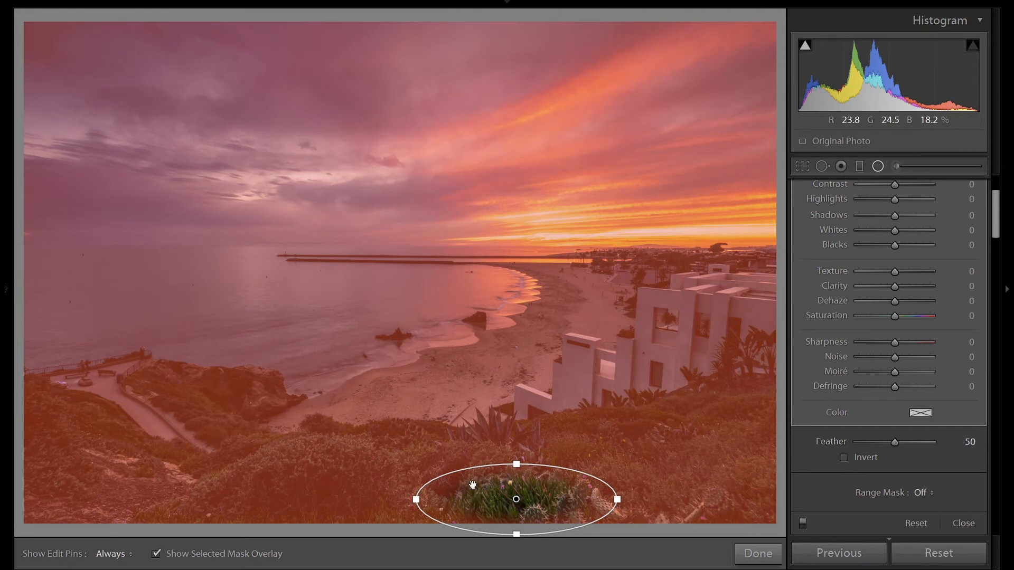
click(843, 458)
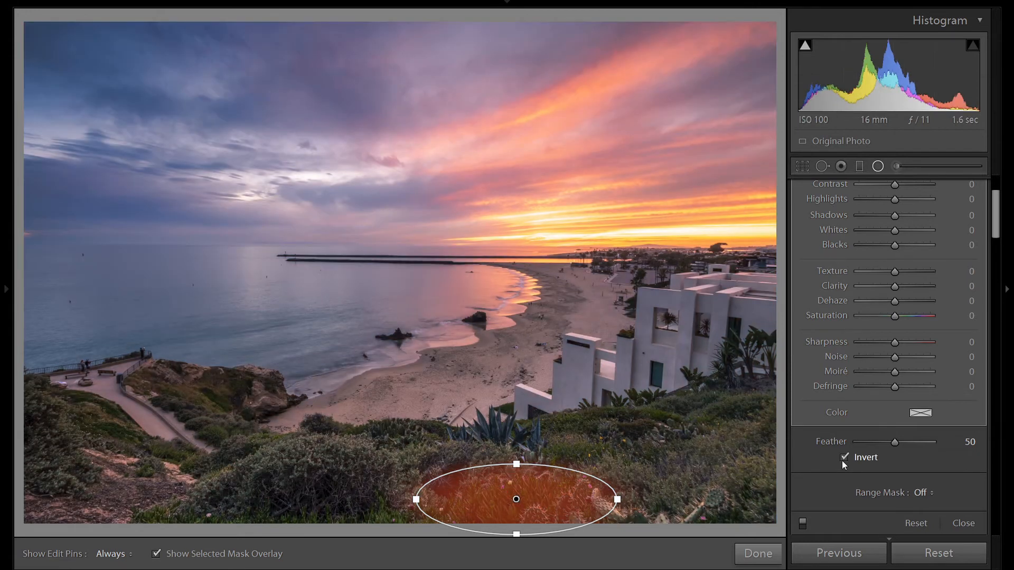
key(o)
Reset the radial filter's effect values, set its Exposure to 0.20 and Saturation to 37, and close the filter.
scroll(869, 248, up, 3)
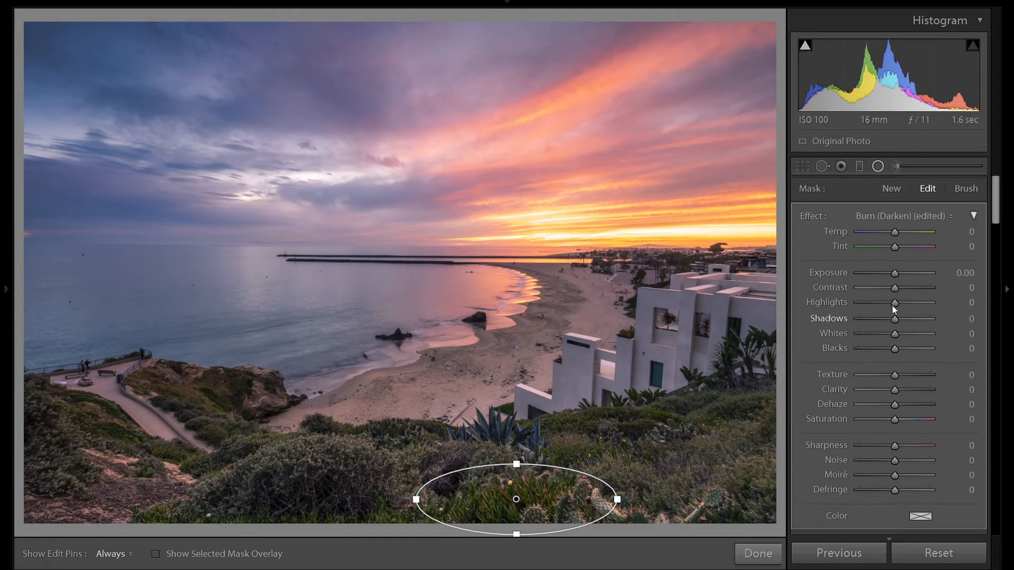
drag(894, 274, 897, 274)
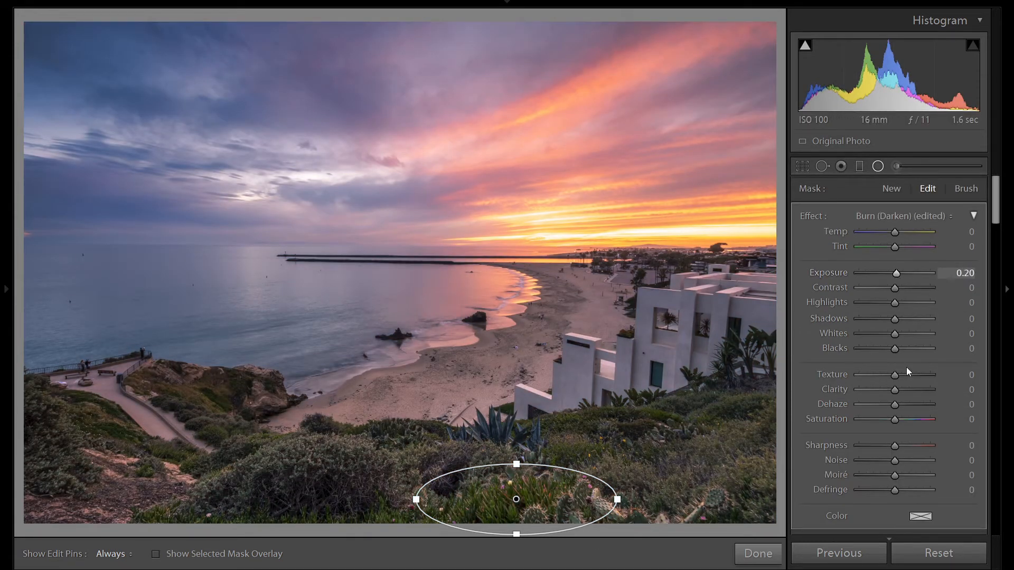
click(908, 419)
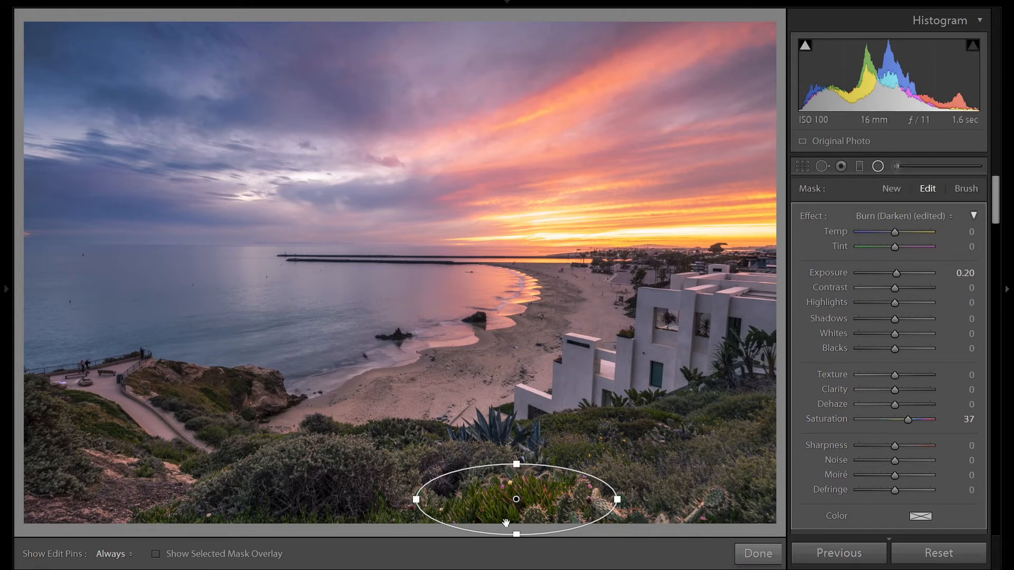
click(877, 167)
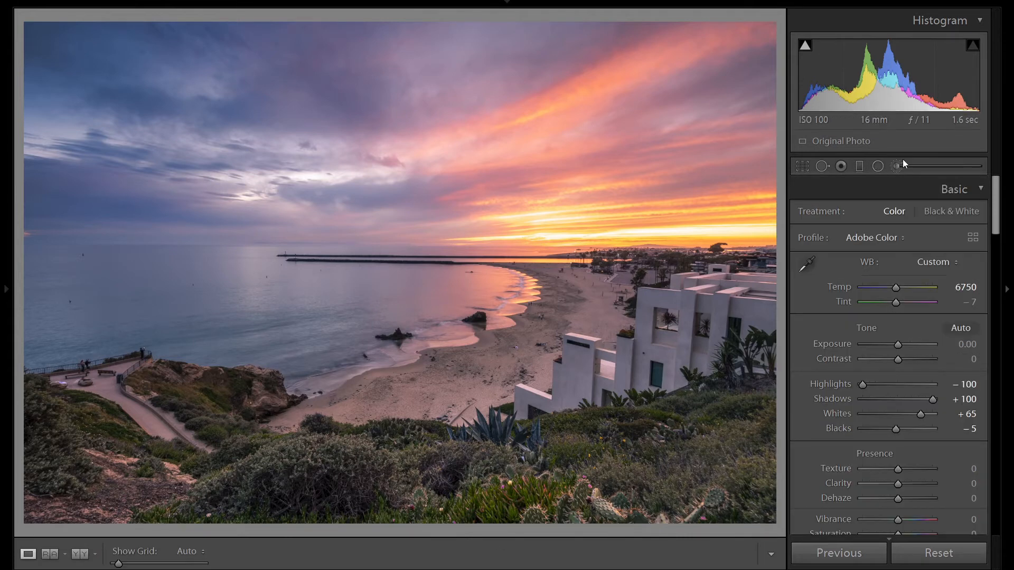
Start a new adjustment brush with reset effect values, and paint a mask over the concrete overlook and walkway in the photo's lower-left corner.
click(900, 161)
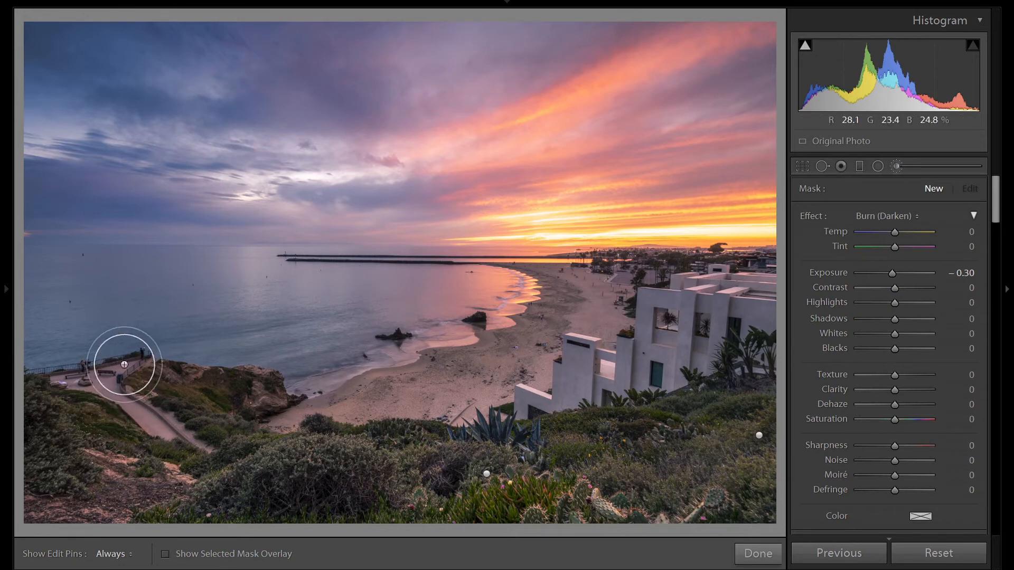
mouse_move(3, 289)
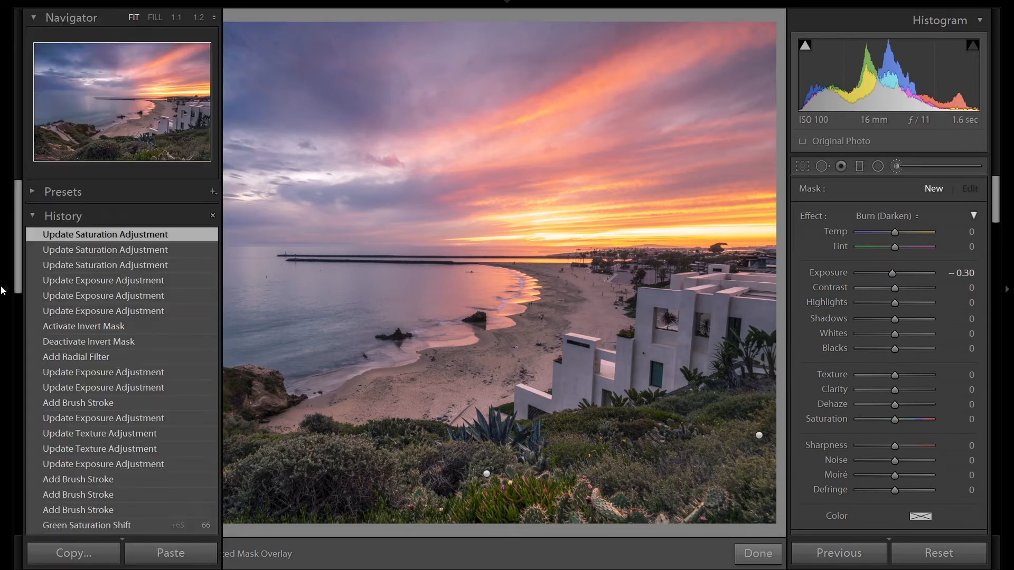
click(198, 17)
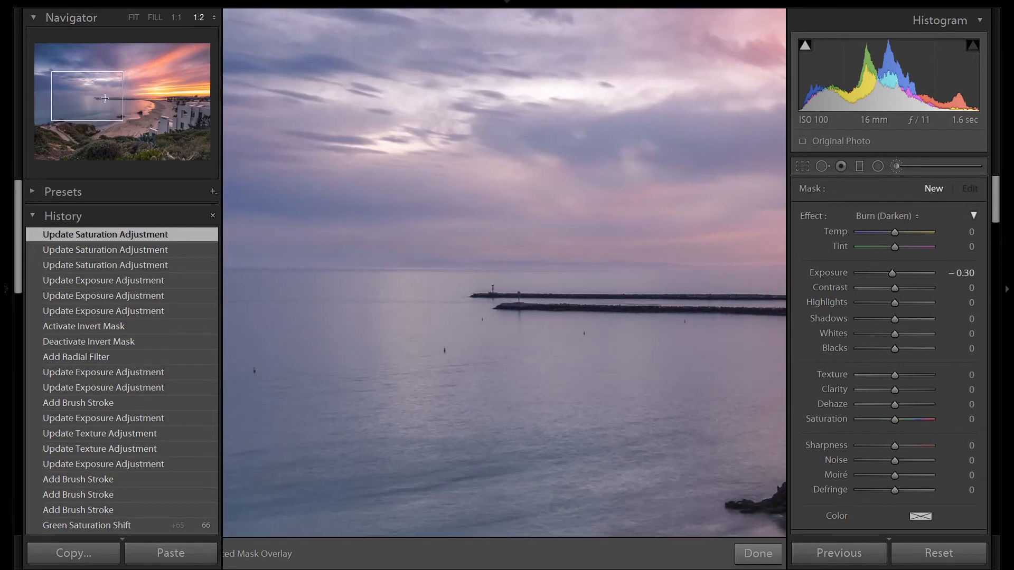
drag(122, 102, 68, 133)
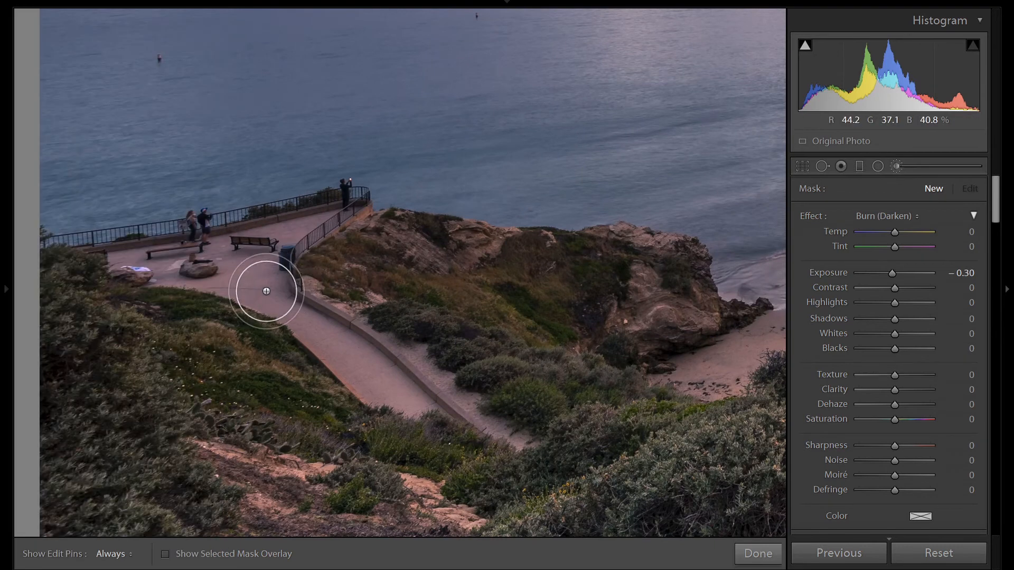
double_click(817, 216)
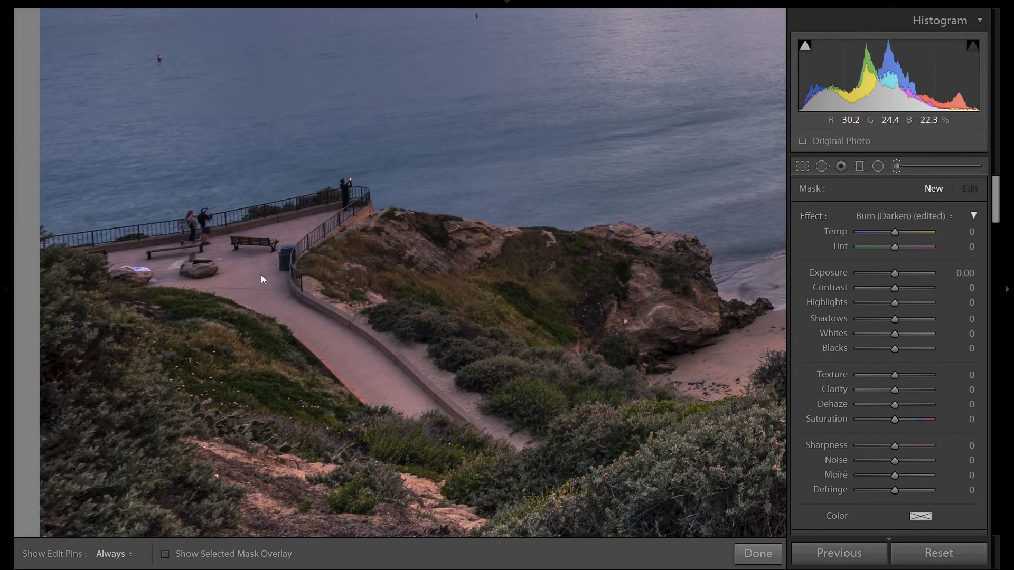
key(o)
mouse_move(256, 271)
mouse_down()
mouse_move(238, 264)
mouse_move(418, 403)
mouse_move(376, 369)
mouse_move(387, 364)
mouse_move(457, 413)
mouse_move(414, 364)
mouse_move(509, 441)
mouse_move(343, 339)
mouse_move(294, 238)
mouse_move(349, 208)
mouse_move(120, 251)
mouse_move(245, 281)
mouse_move(316, 333)
mouse_up()
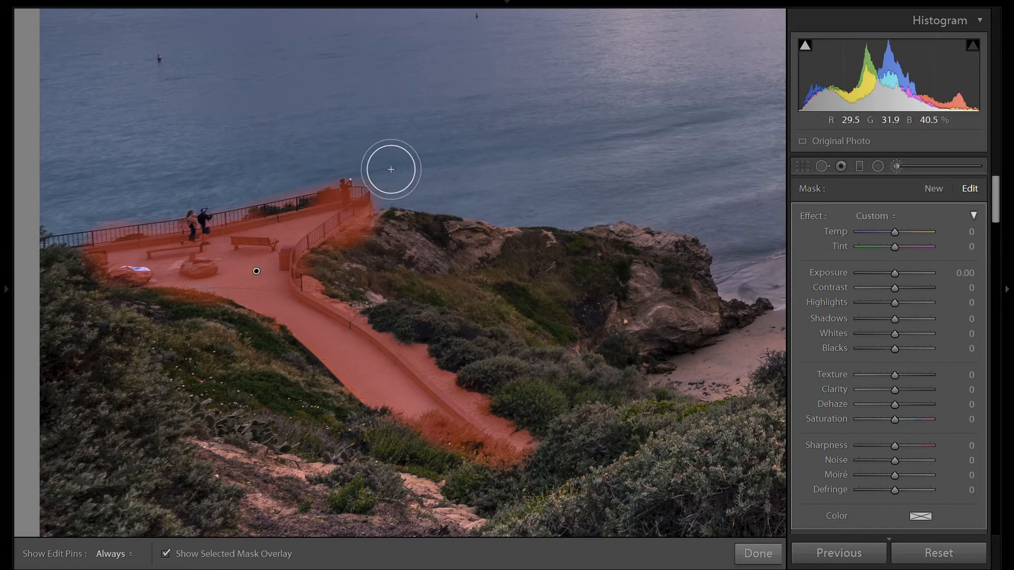
Erase the mask's overspill onto the water, railing and bushes along the walkway's edges with a smaller brush, and hide the mask overlay.
scroll(122, 191, down, 3)
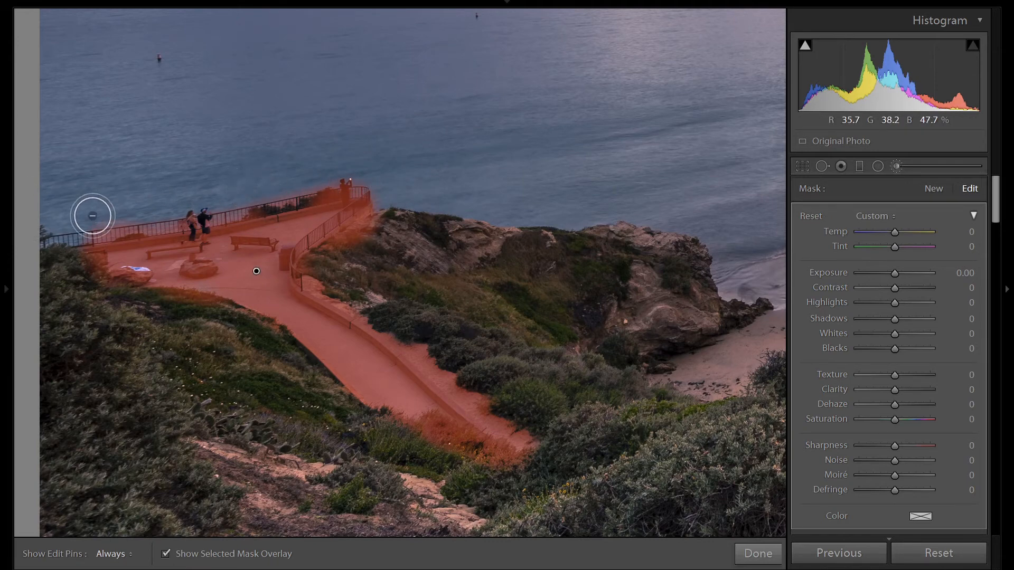
mouse_move(71, 226)
alt+mouse_down()
mouse_move(268, 197)
mouse_move(331, 172)
mouse_move(396, 174)
alt+mouse_up()
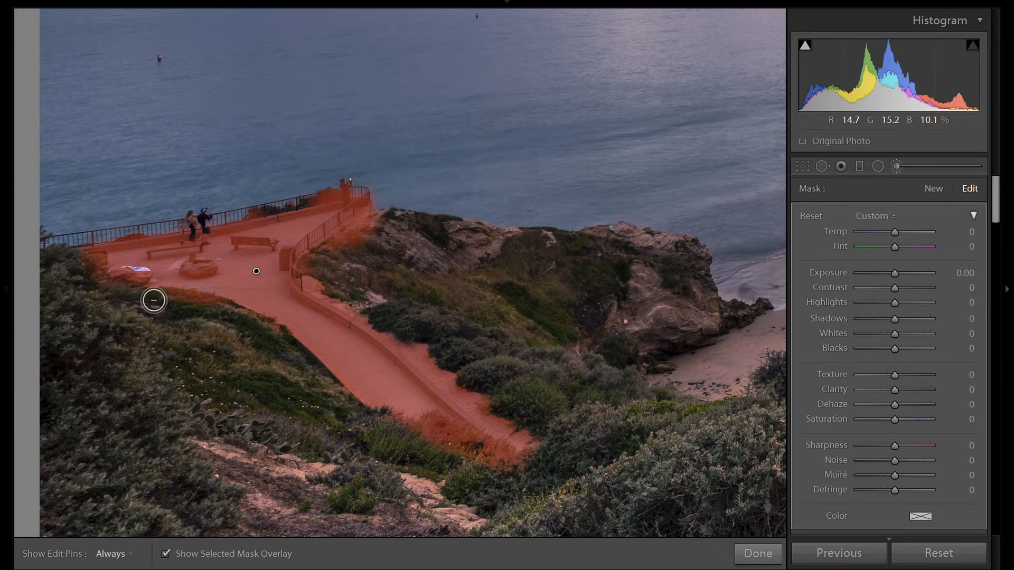
mouse_move(174, 295)
alt+mouse_down()
mouse_move(190, 294)
mouse_move(164, 306)
mouse_move(118, 283)
mouse_move(138, 273)
mouse_move(94, 272)
mouse_move(94, 256)
alt+mouse_up()
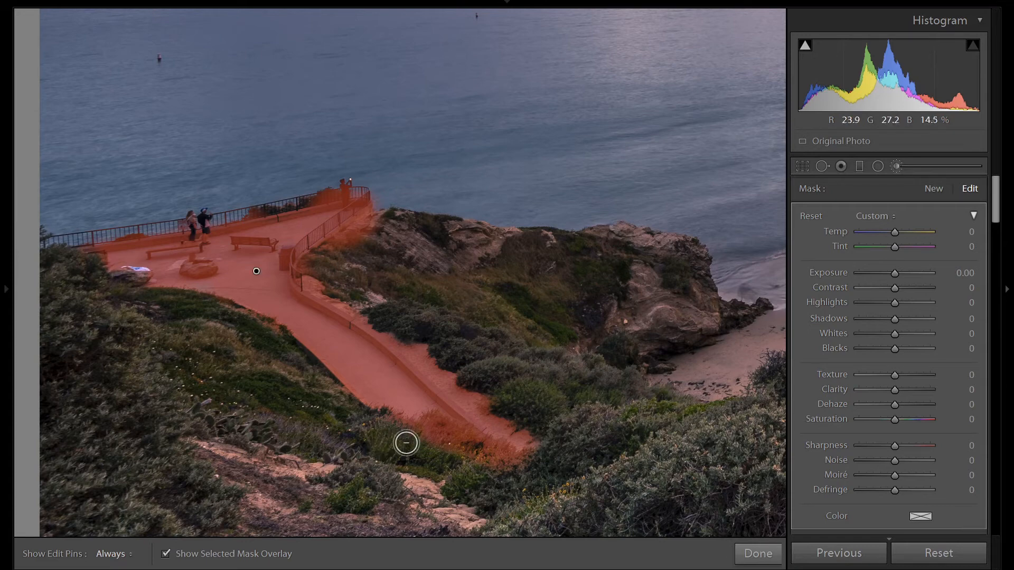
mouse_move(405, 441)
alt+mouse_down()
mouse_move(450, 425)
mouse_move(500, 448)
mouse_move(472, 453)
mouse_move(496, 452)
alt+mouse_up()
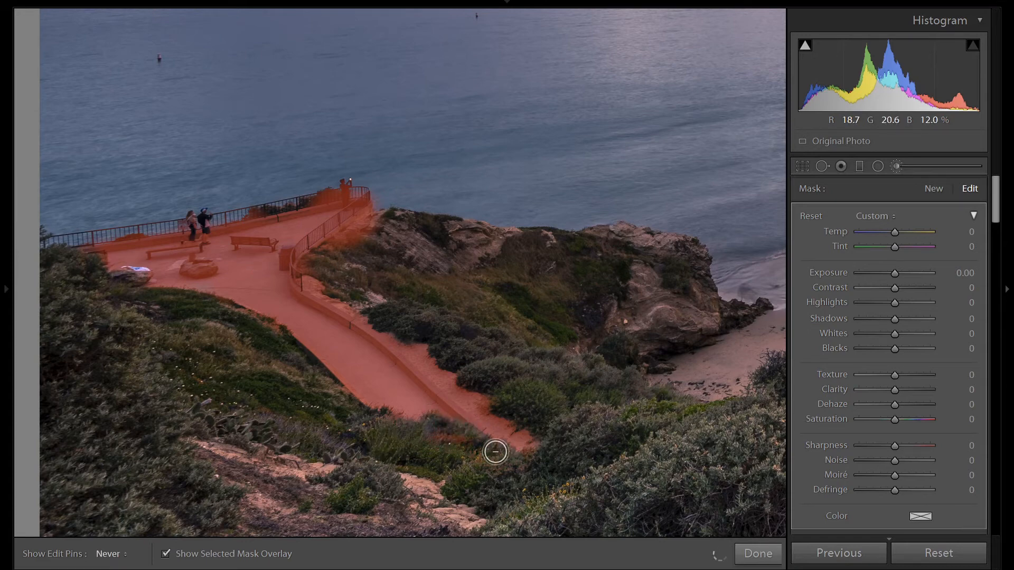
key(h)
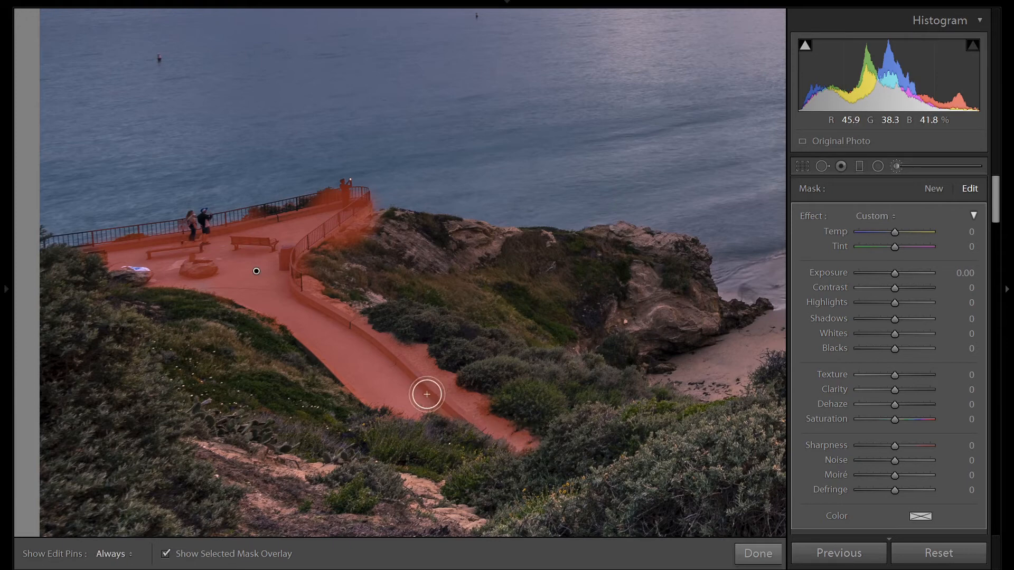
key(h)
mouse_move(310, 195)
alt+mouse_down()
mouse_move(332, 191)
mouse_move(246, 209)
alt+mouse_up()
key(h)
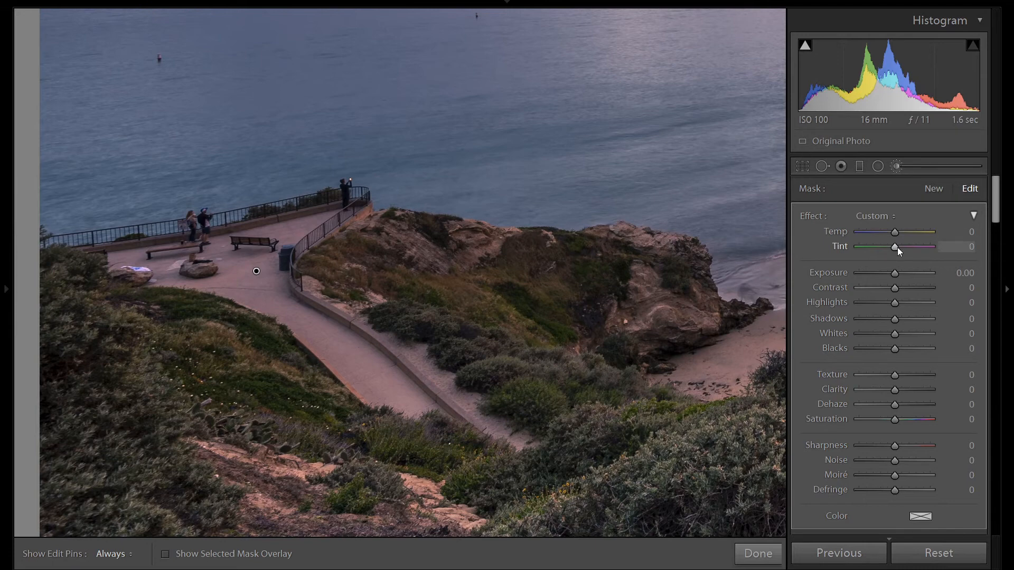
Set the walkway brush's Tint to −18 and Saturation to −22.
drag(897, 247, 895, 247)
key(Down)
key(Down)
key(Down)
key(Down)
key(Down)
key(Down)
key(Down)
key(Down)
key(Down)
key(Down)
key(Down)
key(Down)
key(Down)
key(Down)
key(Down)
key(Down)
key(Down)
key(Down)
key(Down)
key(Down)
key(Down)
key(Down)
key(Down)
key(Down)
key(Down)
key(Down)
key(Down)
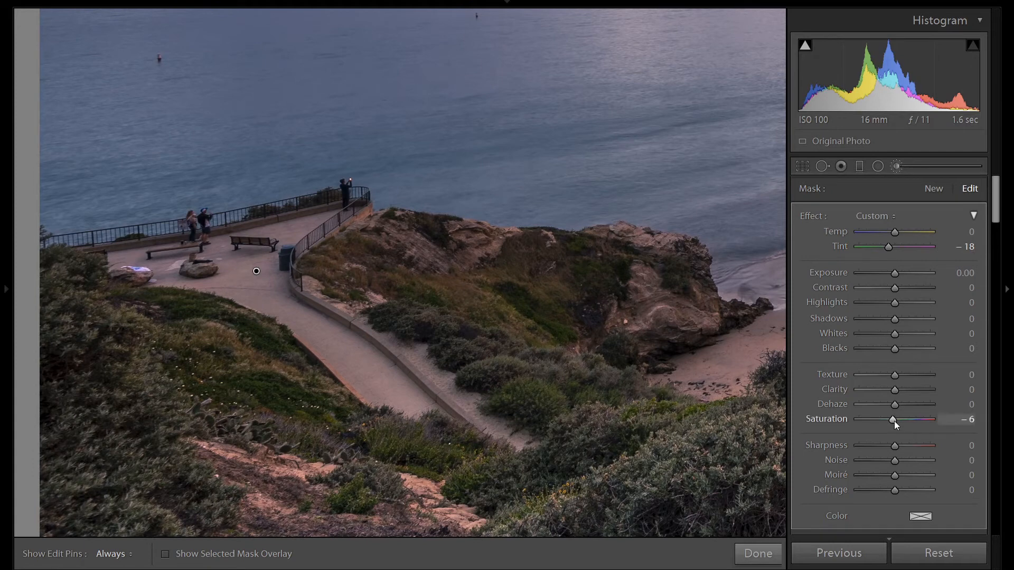
key(Down)
key(Down)
key(Down)
key(Down)
key(Down)
key(Down)
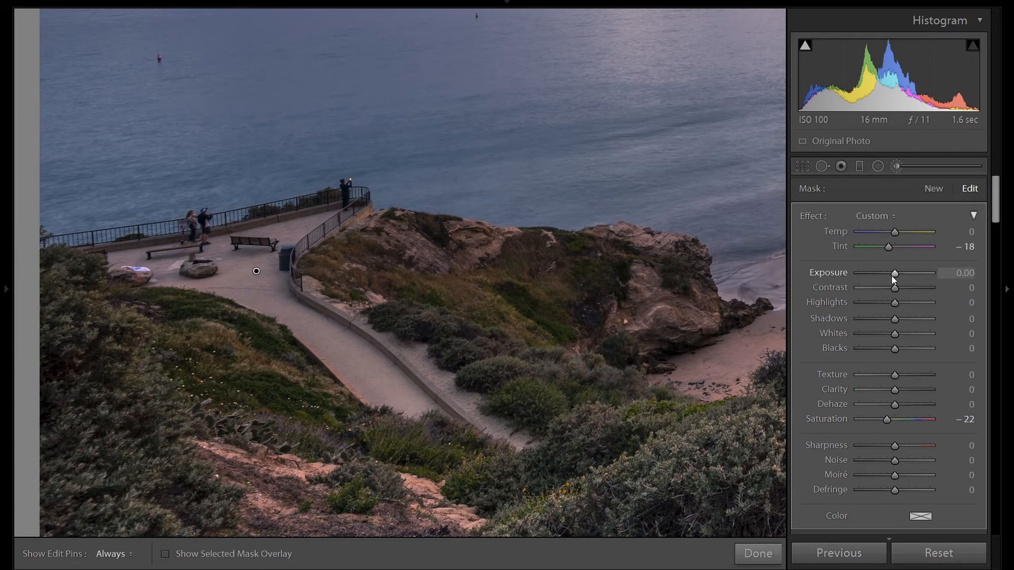
Set the walkway brush's Exposure to 0.40, and close the adjustment brush.
key(Up)
key(Up)
key(Up)
key(Up)
key(Up)
key(Up)
key(Up)
key(Up)
key(Up)
key(Up)
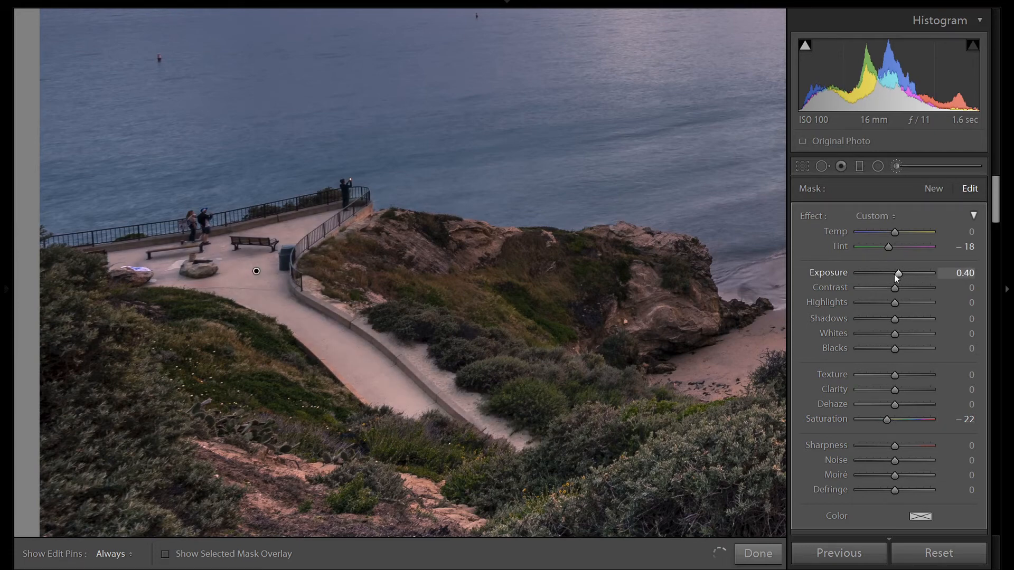
key(Down)
key(Down)
mouse_move(1, 298)
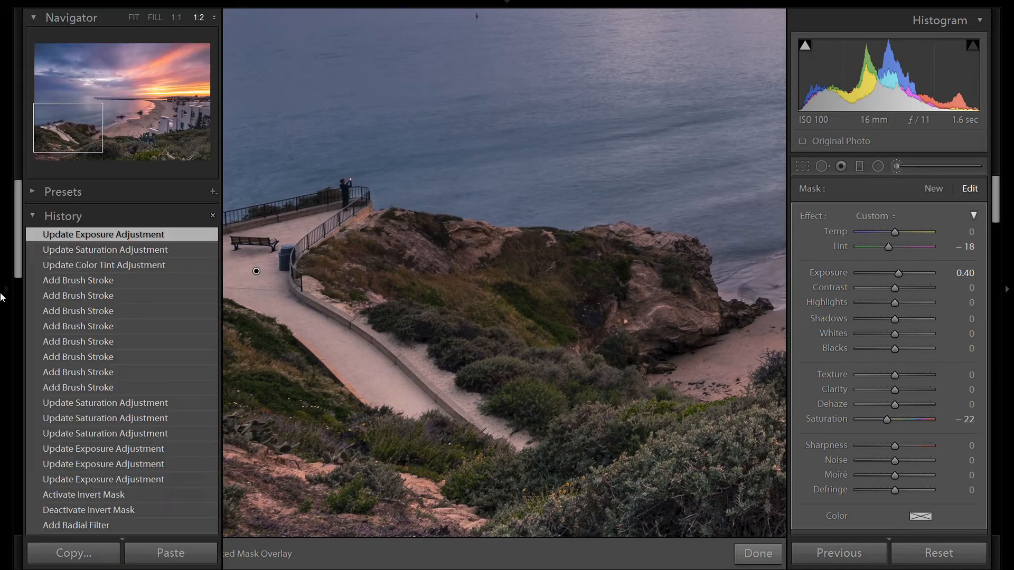
click(133, 16)
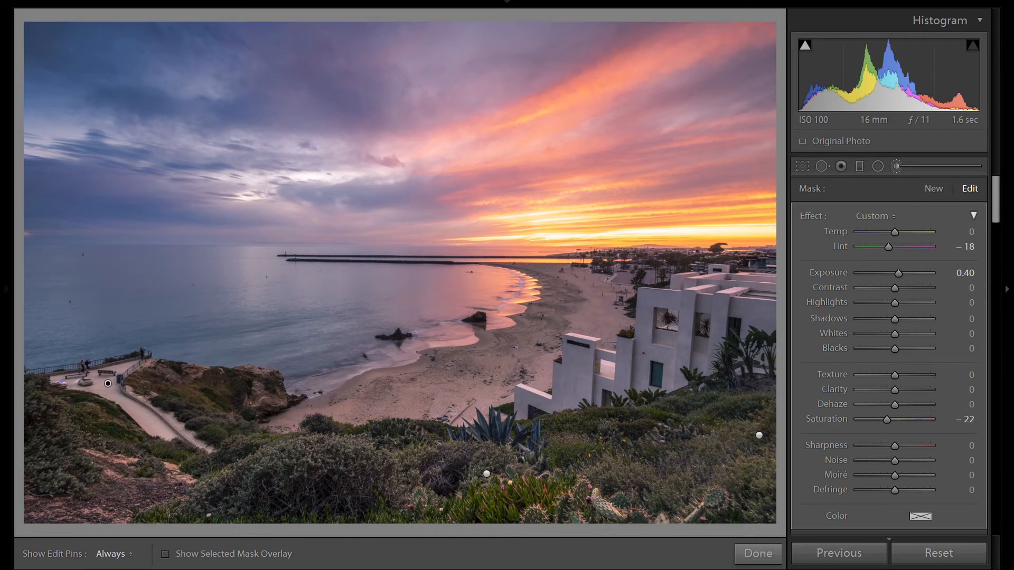
key(k)
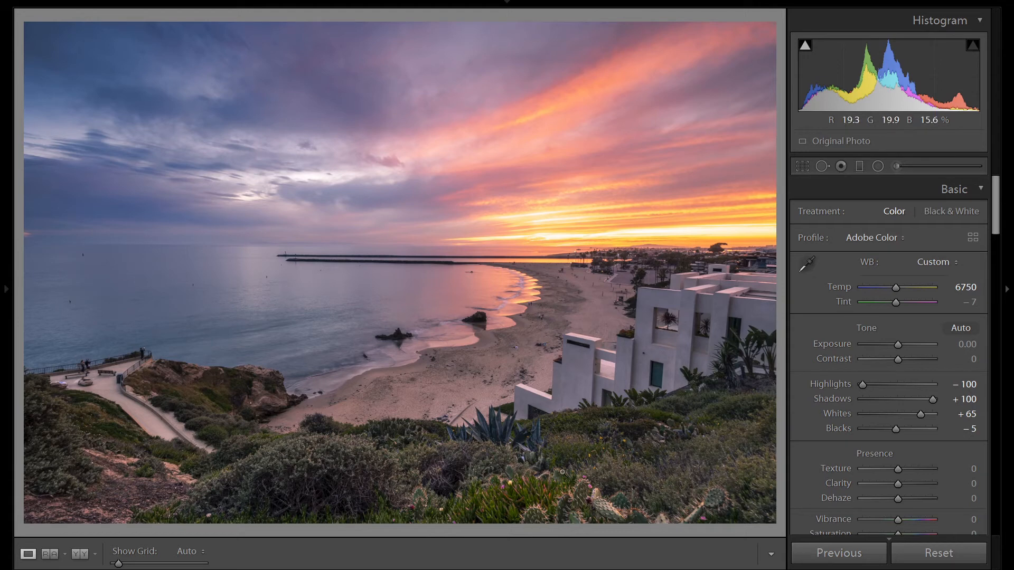
Show the HSL hue adjustments, try a lower green hue, and reset it.
scroll(958, 349, down, 5)
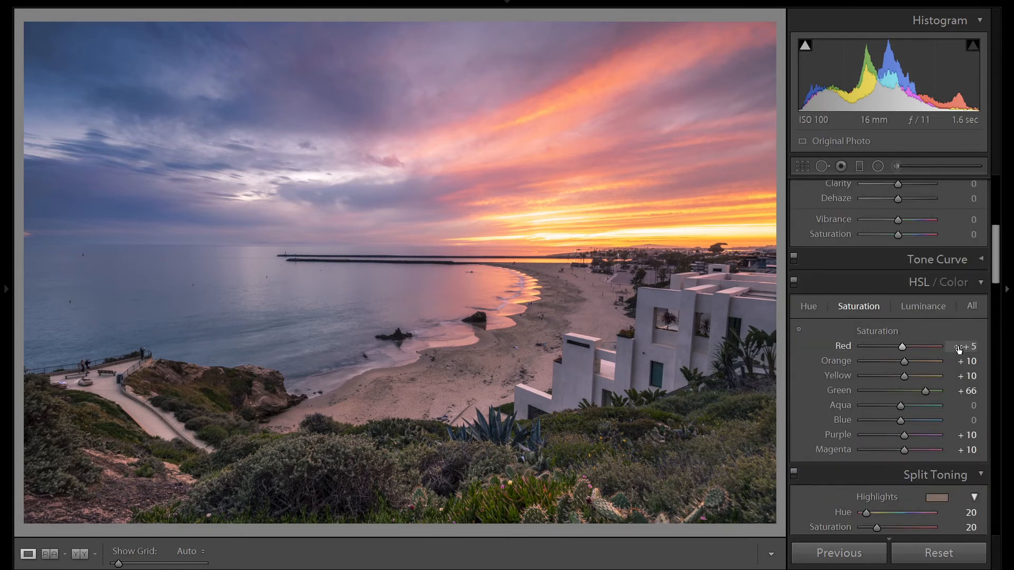
click(805, 307)
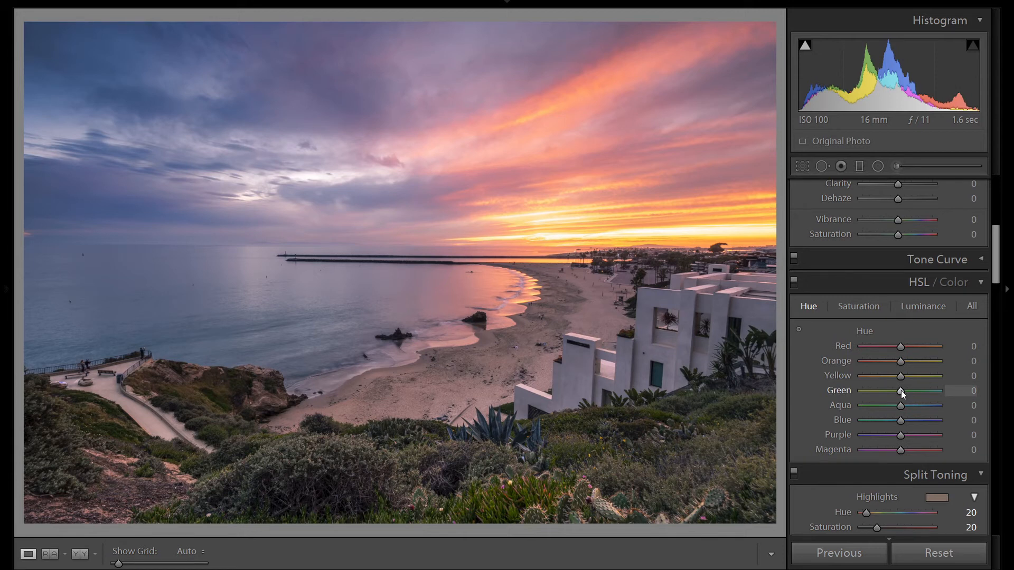
key(Down)
key(Down)
key(Down)
key(Down)
key(Down)
key(Down)
key(Down)
key(Down)
key(Down)
key(Down)
key(Down)
key(Down)
key(Down)
key(Down)
key(Down)
key(Down)
double_click(901, 391)
Set the HSL green hue to +25, and compare the photo with the HSL adjustments off and on.
key(Up)
key(Up)
key(Up)
key(Up)
key(Up)
key(Up)
key(Up)
key(Up)
key(Up)
key(Up)
key(Up)
key(Up)
key(Up)
key(Up)
key(Up)
key(Up)
key(Down)
key(Down)
key(Down)
key(Down)
key(Down)
key(Down)
key(Down)
key(Down)
key(Down)
key(Down)
key(Down)
click(794, 284)
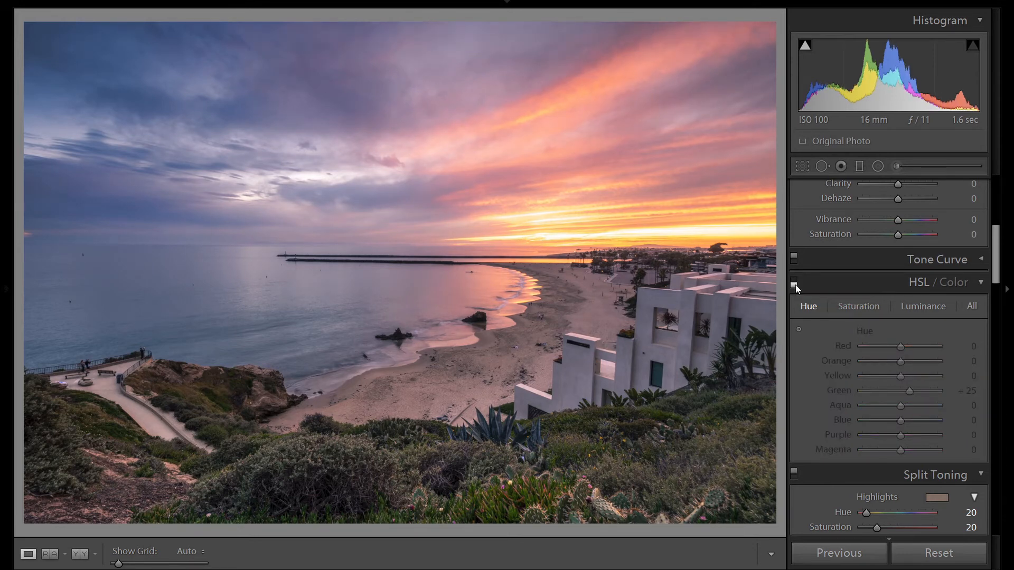
click(795, 283)
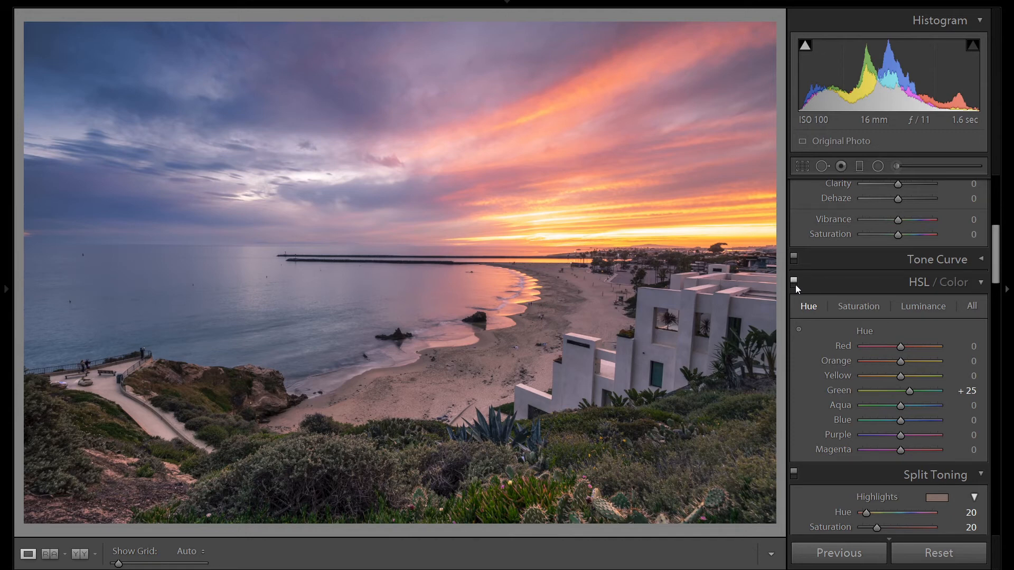
Remove the small buoys from the water with the Spot Removal tool in Heal mode at size 49, and close the tool.
click(822, 166)
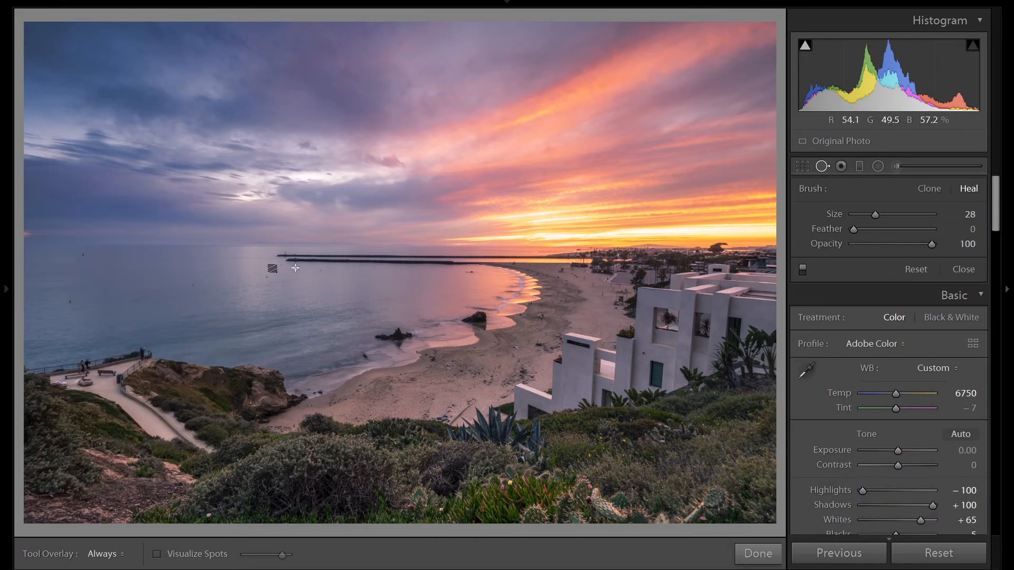
scroll(81, 253, up, 2)
scroll(82, 253, up, 2)
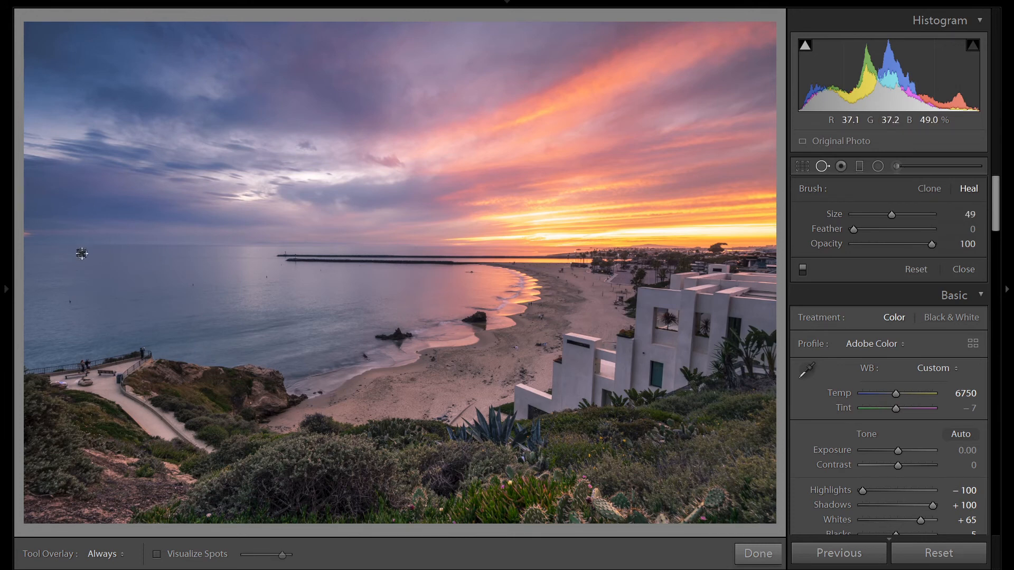
click(83, 255)
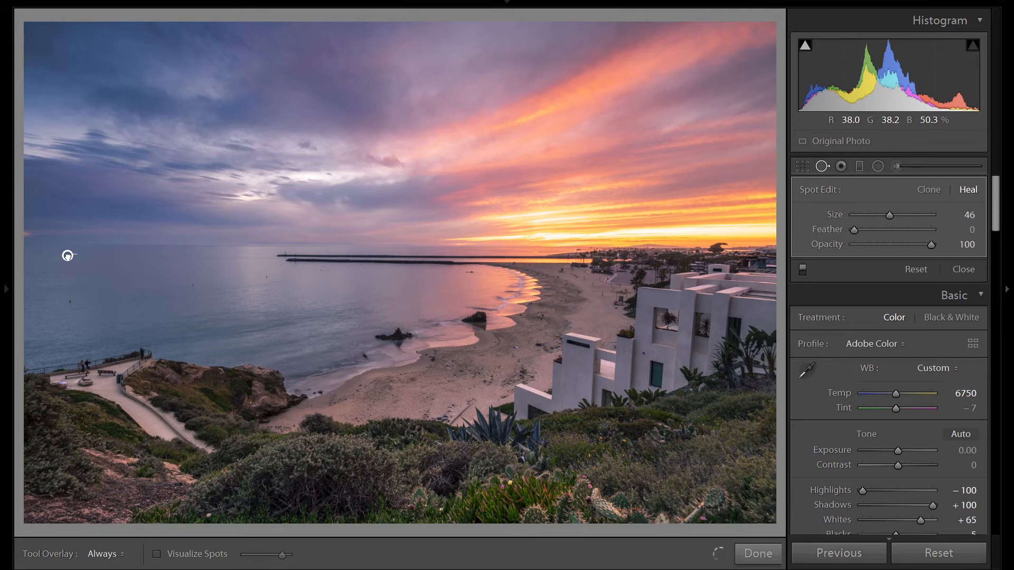
click(70, 302)
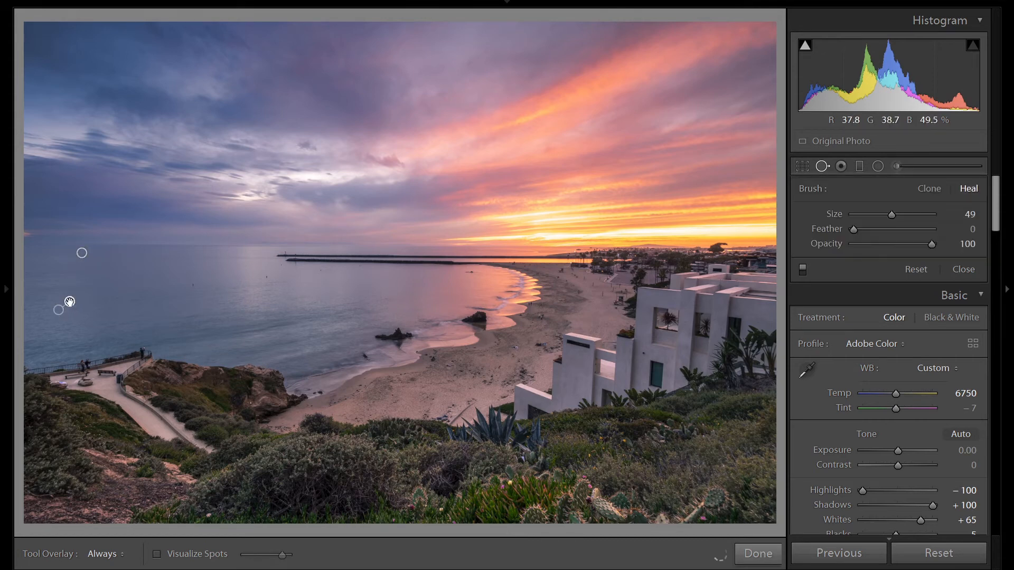
click(192, 283)
click(265, 275)
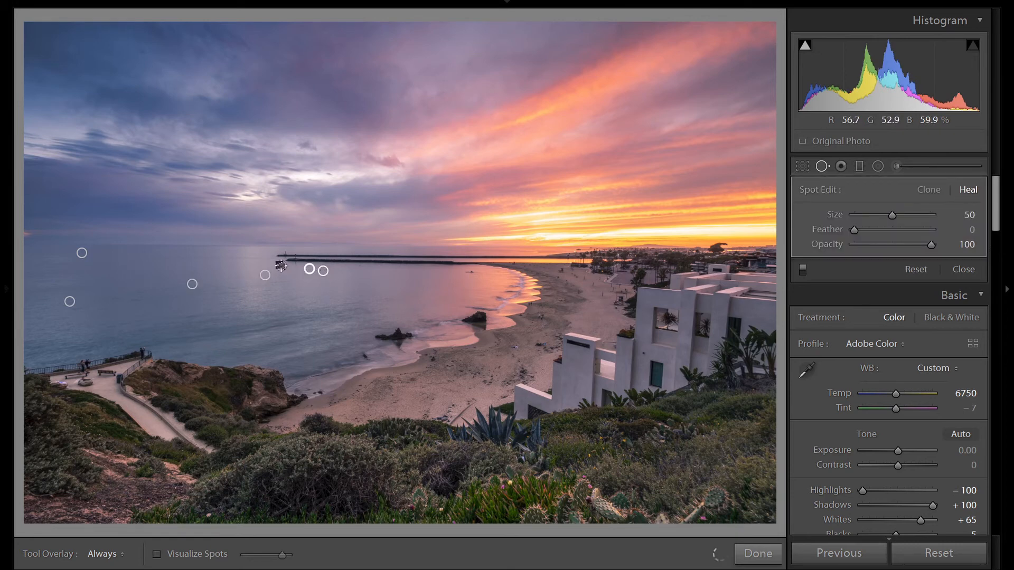
click(280, 265)
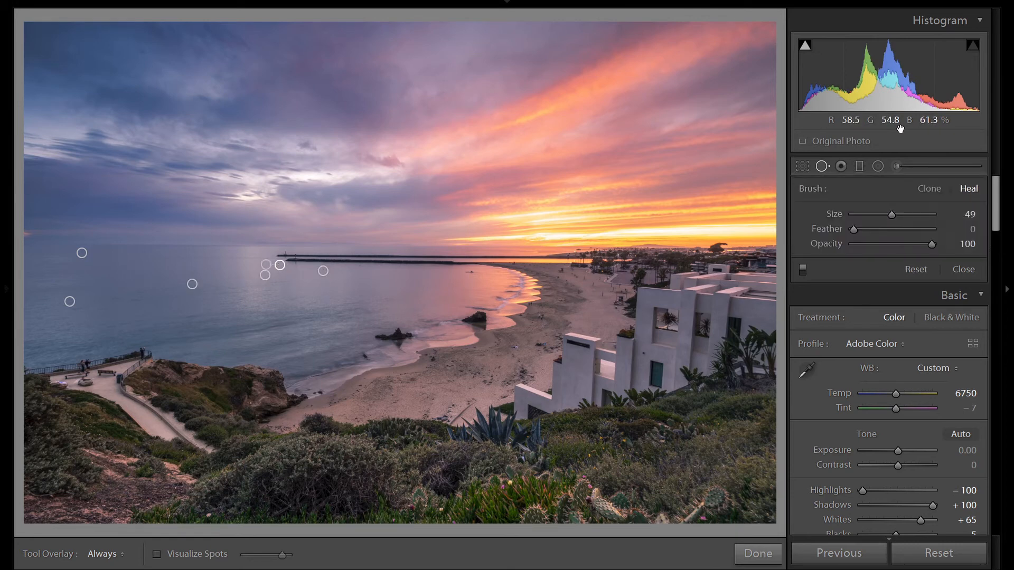
click(823, 166)
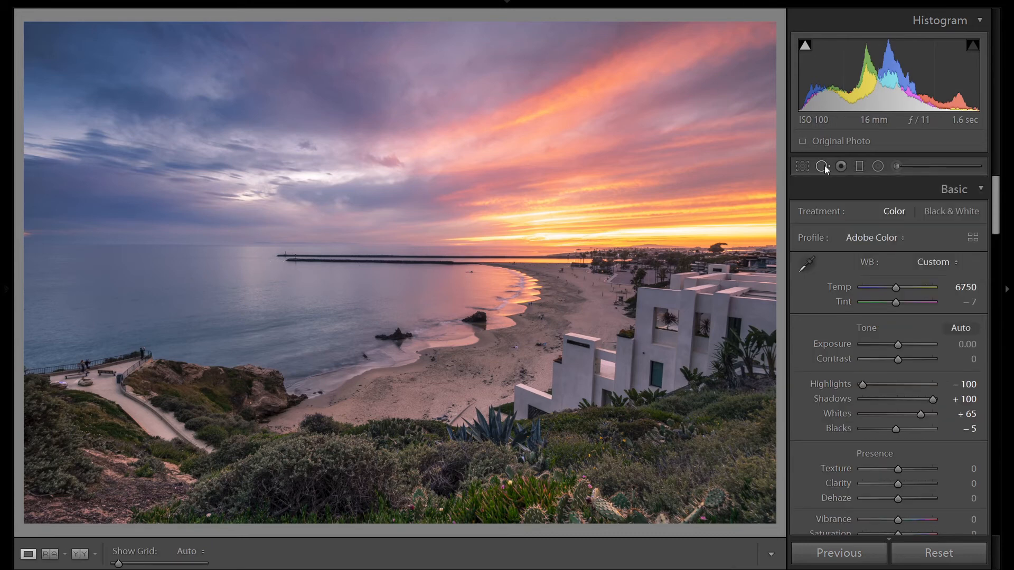
Set the post-crop vignetting Amount to −100 with the Highlight Priority style.
scroll(922, 342, down, 20)
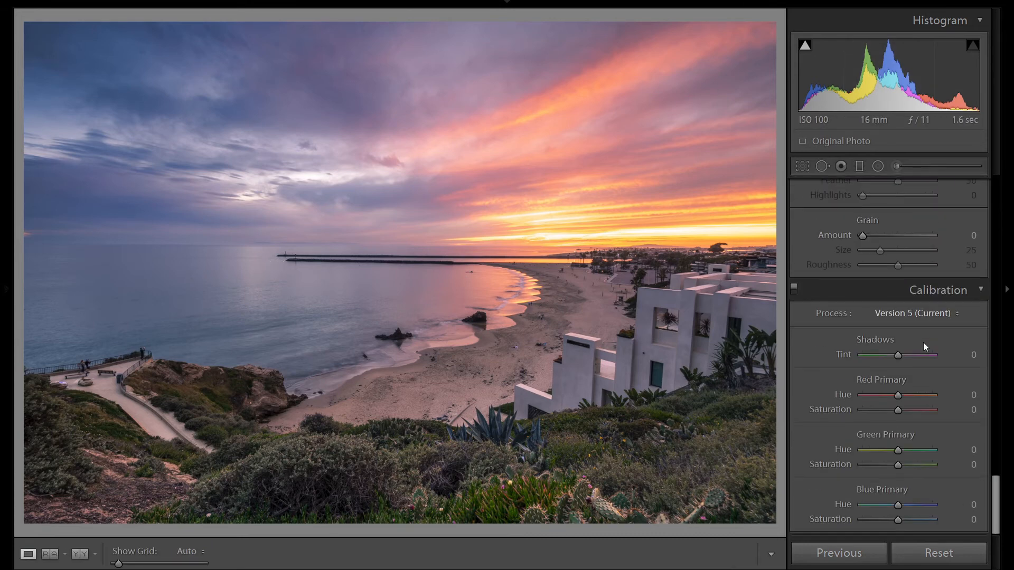
scroll(923, 343, up, 5)
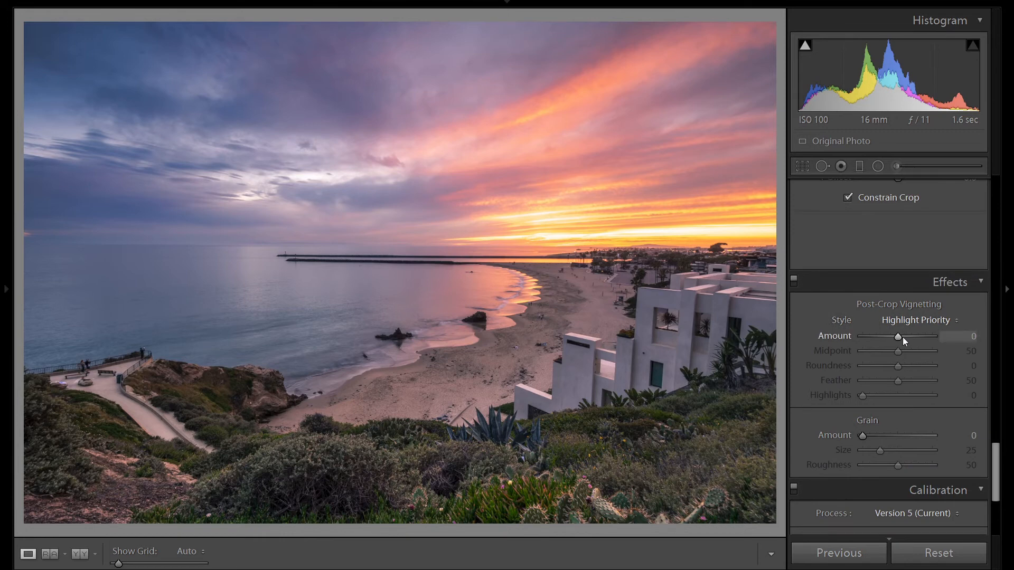
scroll(898, 337, down, 10)
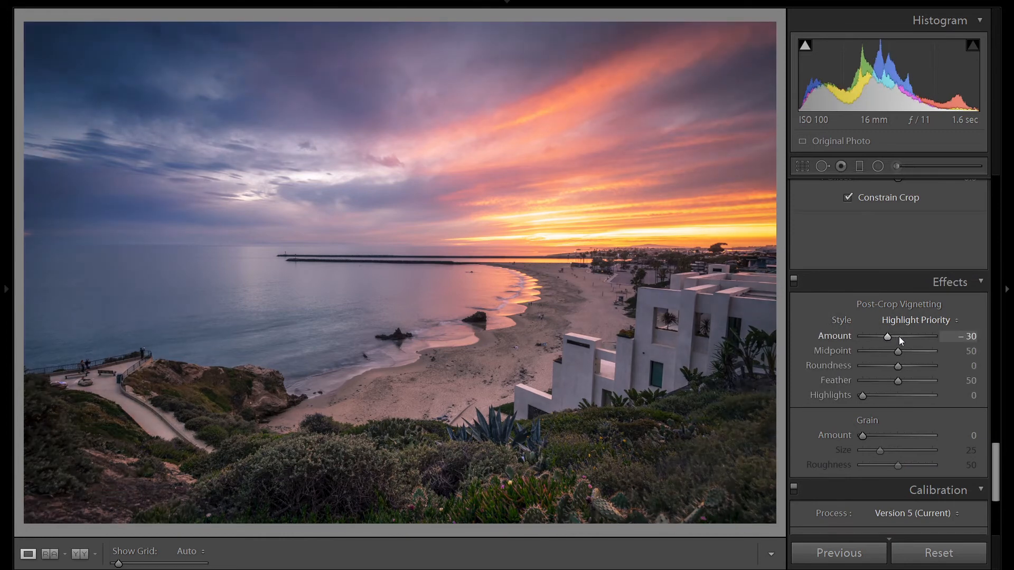
scroll(899, 336, down, 10)
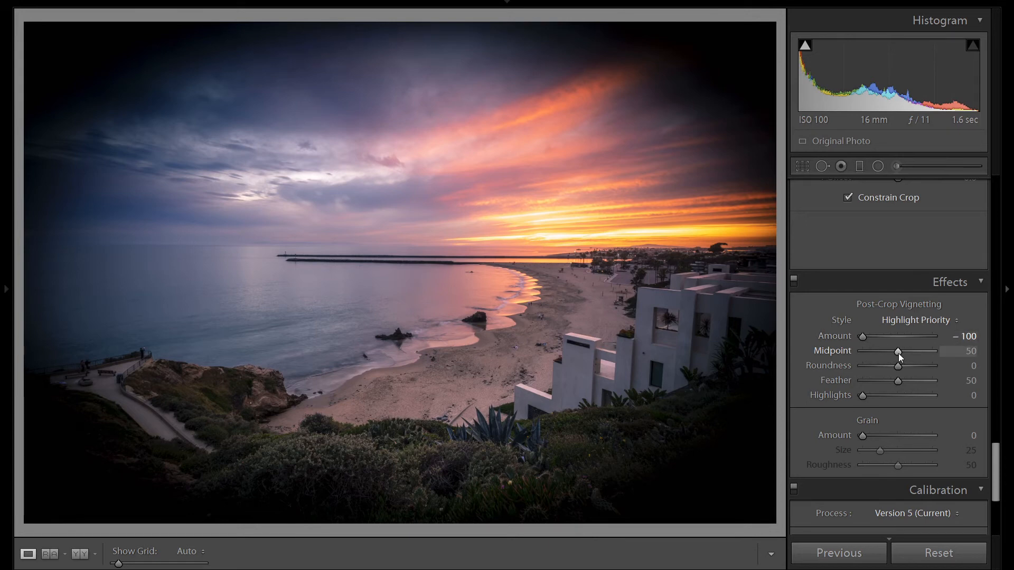
Try a post-crop vignetting Midpoint of 0.
key(Down)
key(Down)
key(Down)
key(Down)
key(Down)
key(Down)
key(Down)
key(Down)
key(Down)
key(Down)
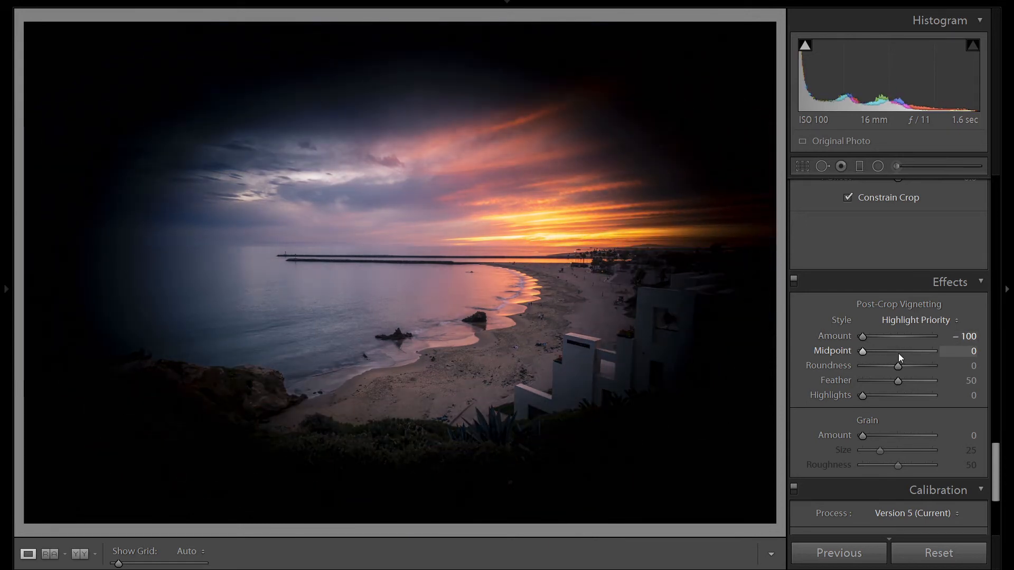
Set the post-crop vignetting Midpoint to 90.
key(Up)
key(Up)
key(Up)
key(Up)
key(Up)
key(Up)
key(Up)
key(Up)
key(Up)
key(Up)
key(Up)
key(Up)
key(Up)
key(Up)
key(Up)
key(Up)
key(Up)
key(Up)
key(Up)
key(Up)
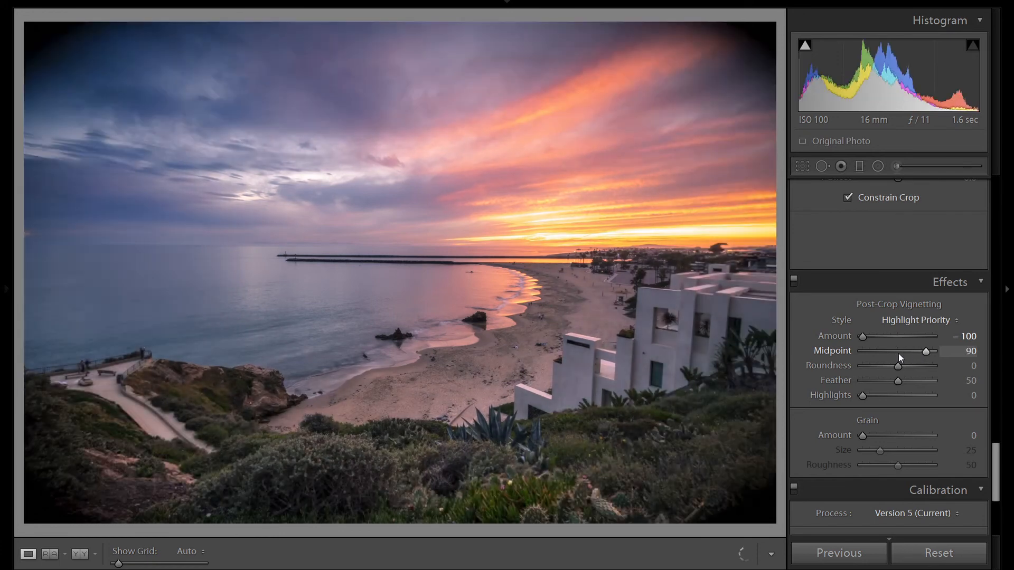
Try a post-crop vignetting Midpoint of 75.
key(Down)
key(Down)
key(Down)
key(Down)
key(Down)
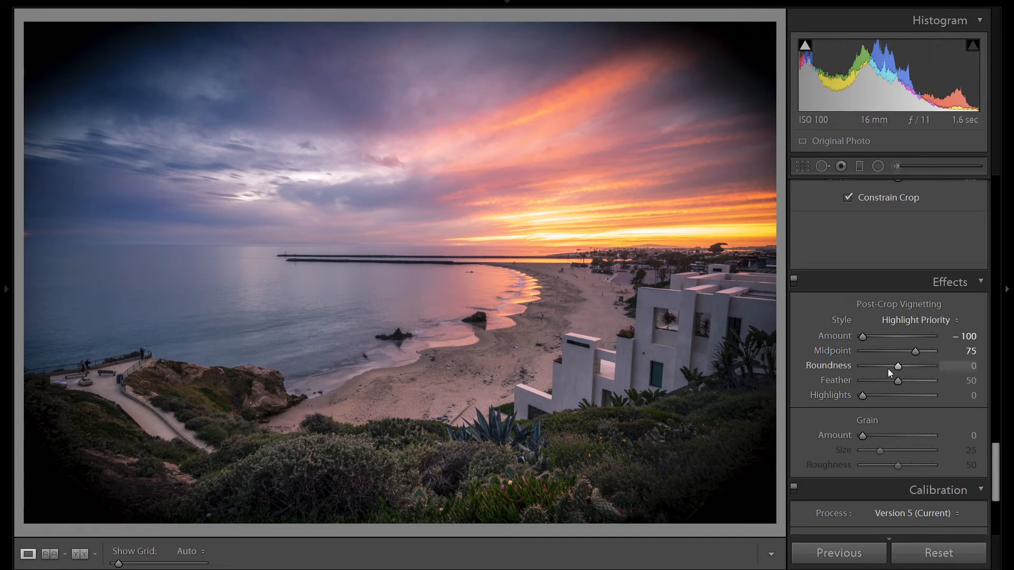
Set the post-crop vignetting Feather to 75.
key(Up)
key(Up)
key(Up)
key(Up)
key(Up)
key(Up)
key(Up)
key(Up)
key(Up)
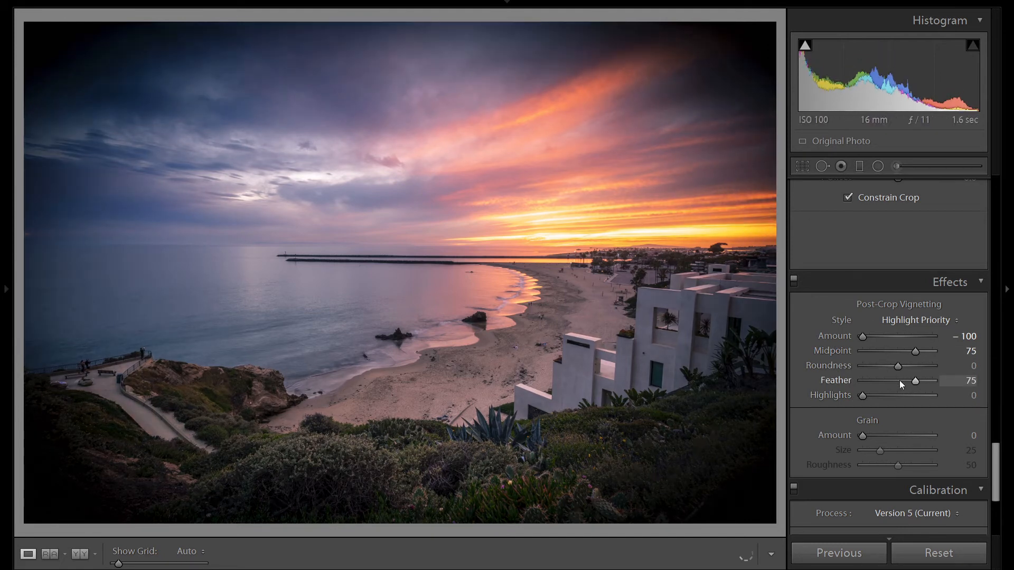
Set the post-crop vignetting Midpoint to 90.
key(Down)
key(Down)
key(Down)
key(Down)
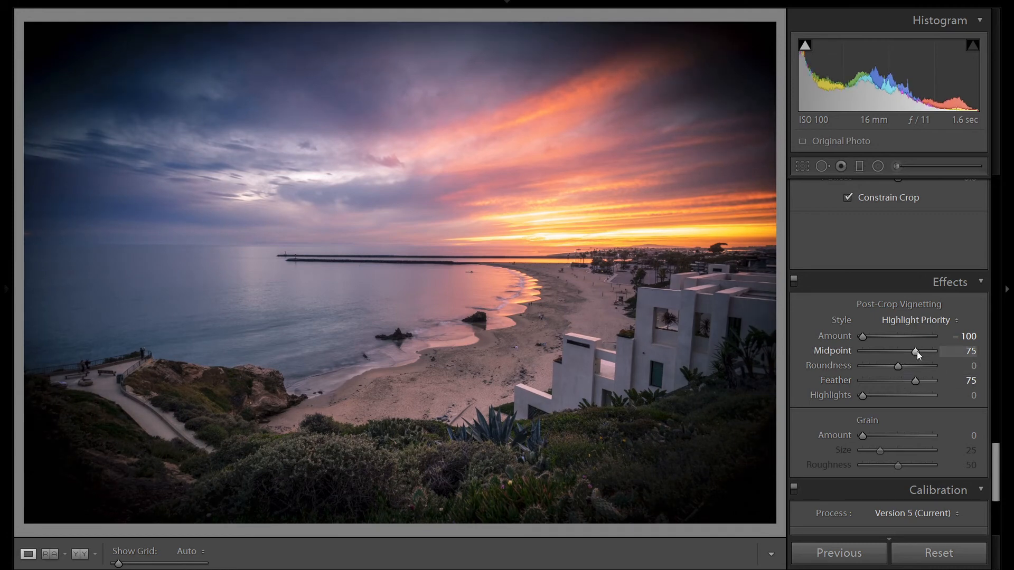
key(Up)
key(Up)
key(Up)
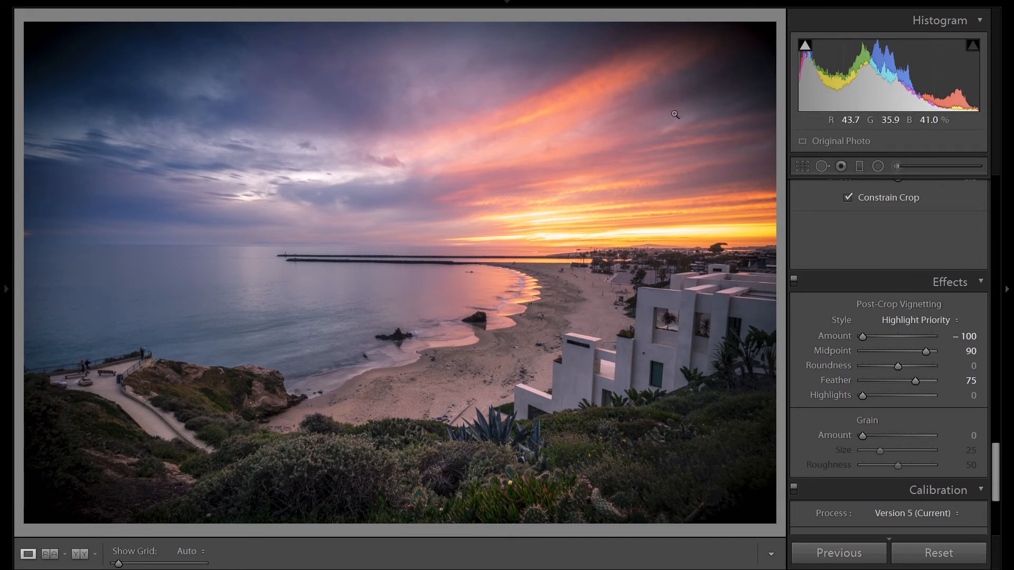
Reset the post-crop vignetting Amount and set it to −10.
double_click(840, 337)
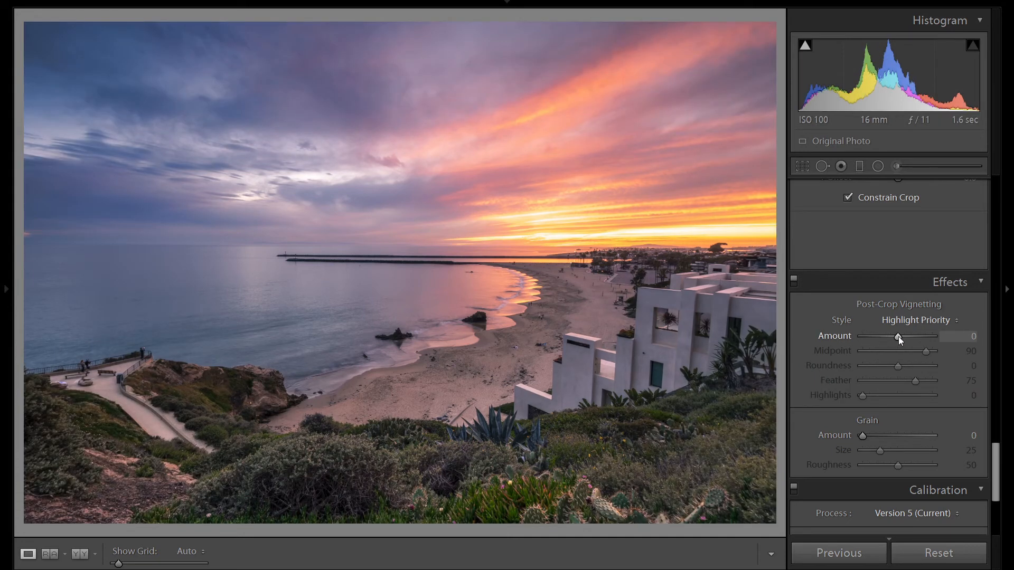
key(Down)
key(Down)
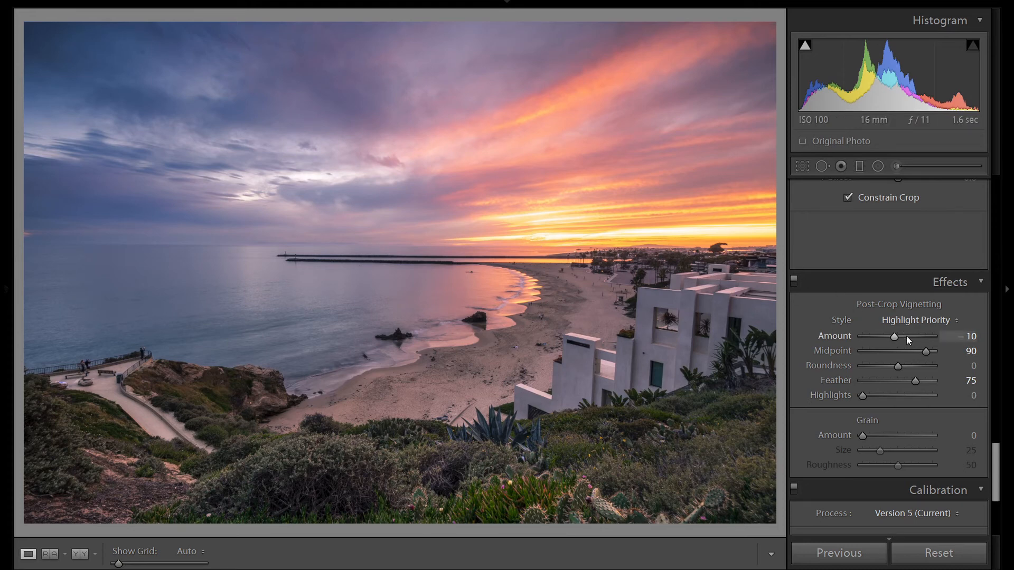
Try a Red Primary Hue of +65 in the Calibration settings.
scroll(939, 399, down, 5)
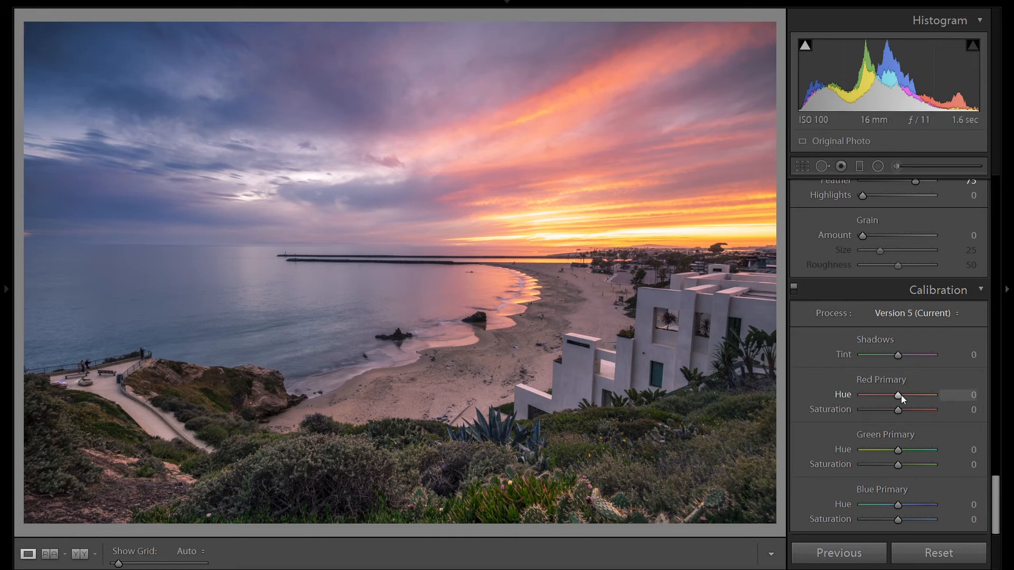
key(Up)
key(Up)
key(Up)
key(Up)
key(Up)
key(Up)
key(Up)
key(Up)
key(Up)
key(Up)
key(Up)
key(Up)
key(Up)
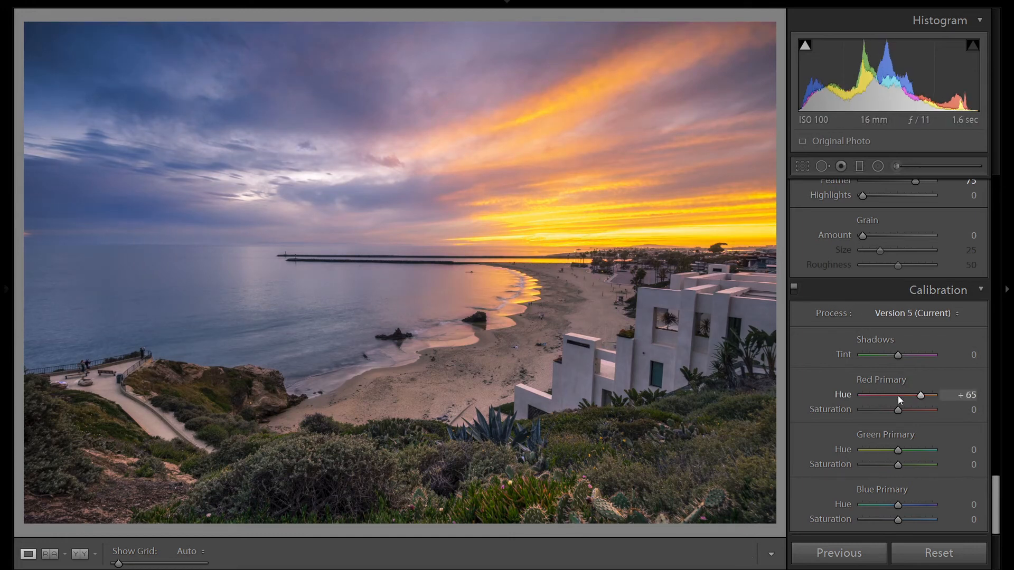
Try a Red Primary Hue of −100 in the Calibration settings.
key(Down)
key(Down)
key(Down)
key(Down)
key(Down)
key(Down)
key(Down)
key(Down)
key(Down)
key(Down)
key(Down)
key(Down)
key(Down)
key(Down)
key(Down)
key(Down)
key(Down)
key(Down)
key(Down)
key(Down)
key(Down)
key(Down)
key(Down)
key(Down)
key(Down)
key(Down)
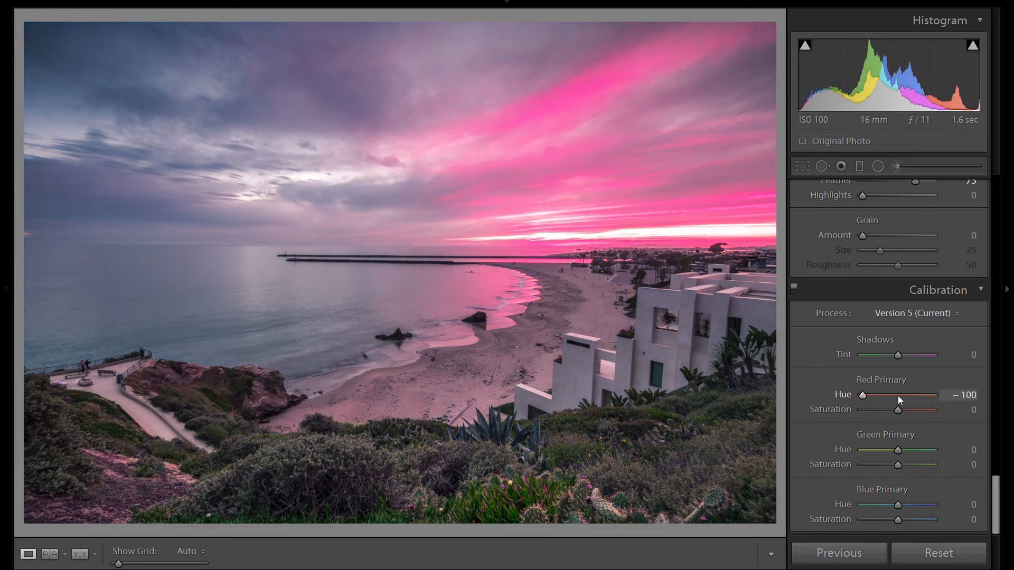
Set the Calibration Red Primary Hue to −5 and its Saturation to +5, trying a Saturation of +60 first.
double_click(843, 395)
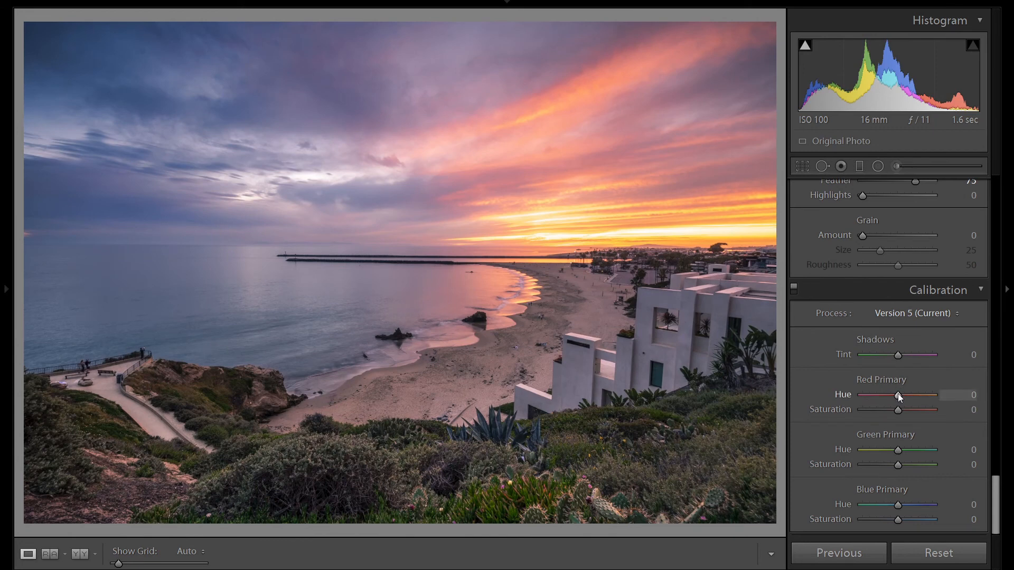
scroll(898, 394, down, 1)
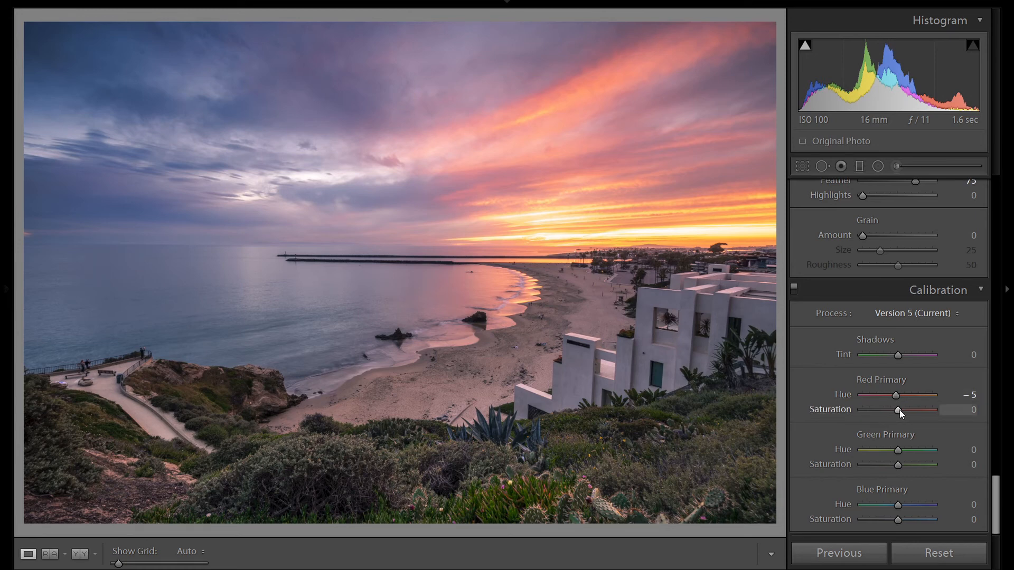
scroll(898, 410, up, 13)
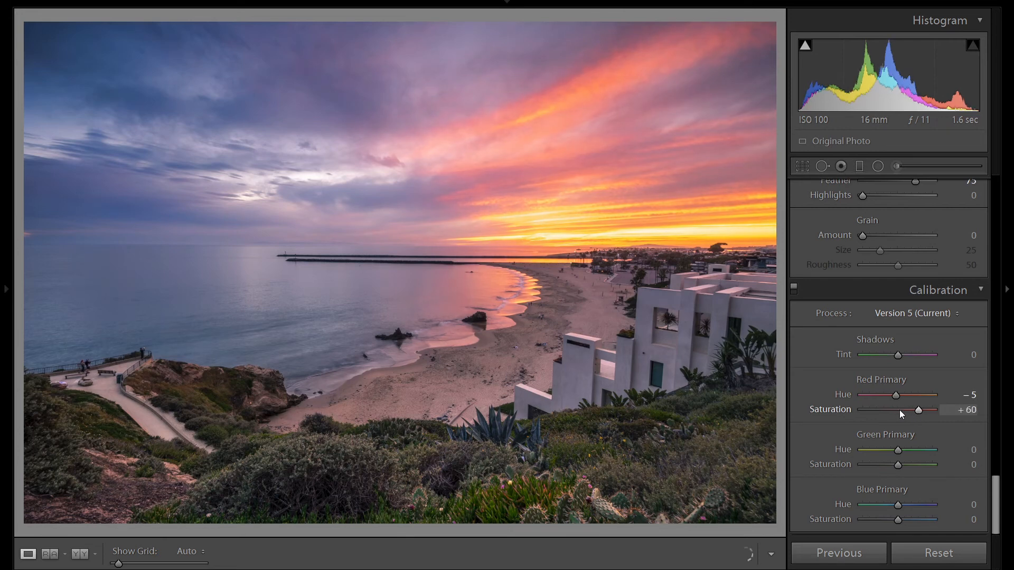
double_click(840, 410)
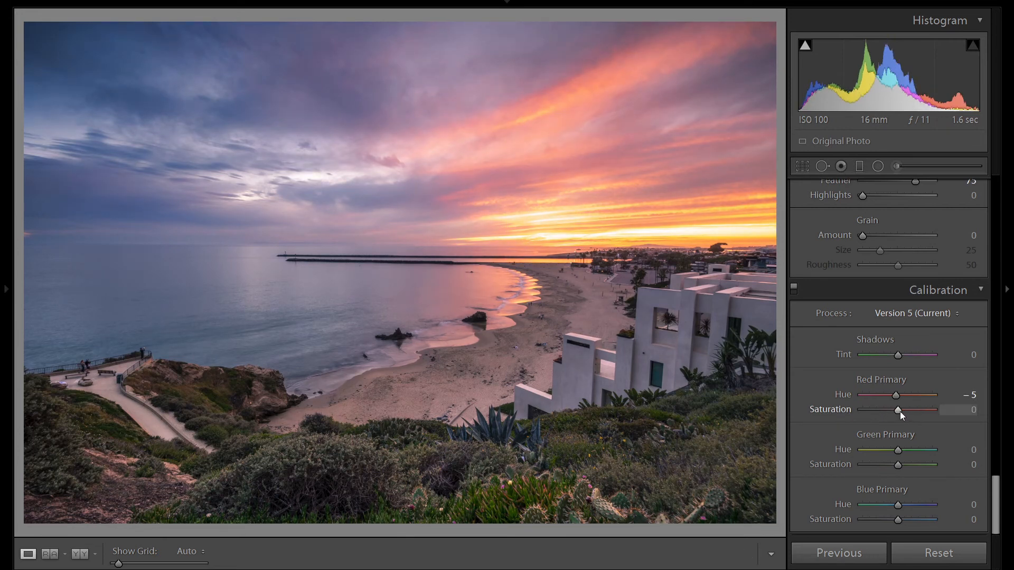
scroll(899, 411, up, 1)
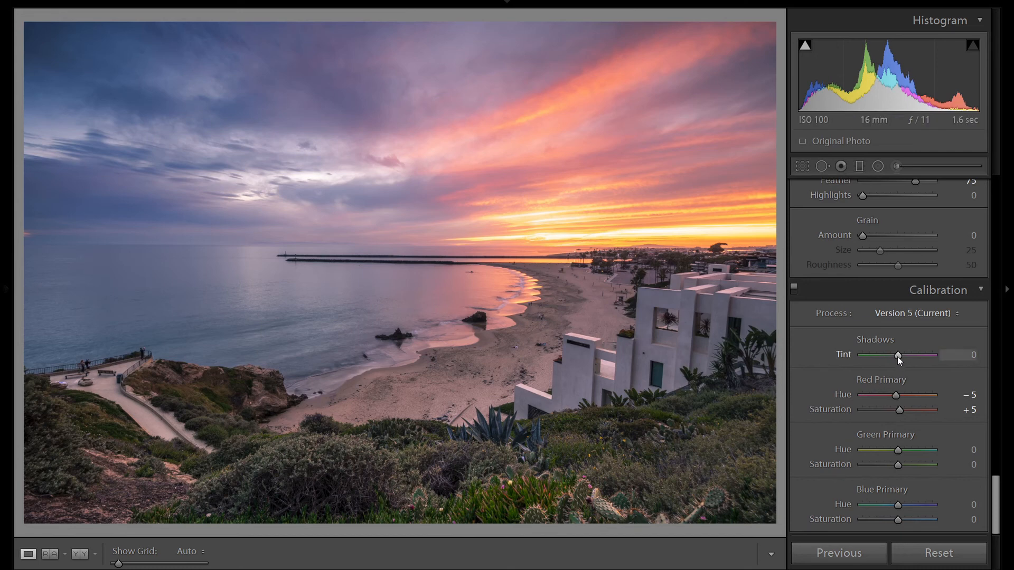
Set the Calibration Shadows Tint to −10 and compare the photo with the calibration switched off and on.
scroll(897, 356, down, 3)
scroll(898, 360, down, 2)
scroll(898, 360, down, 4)
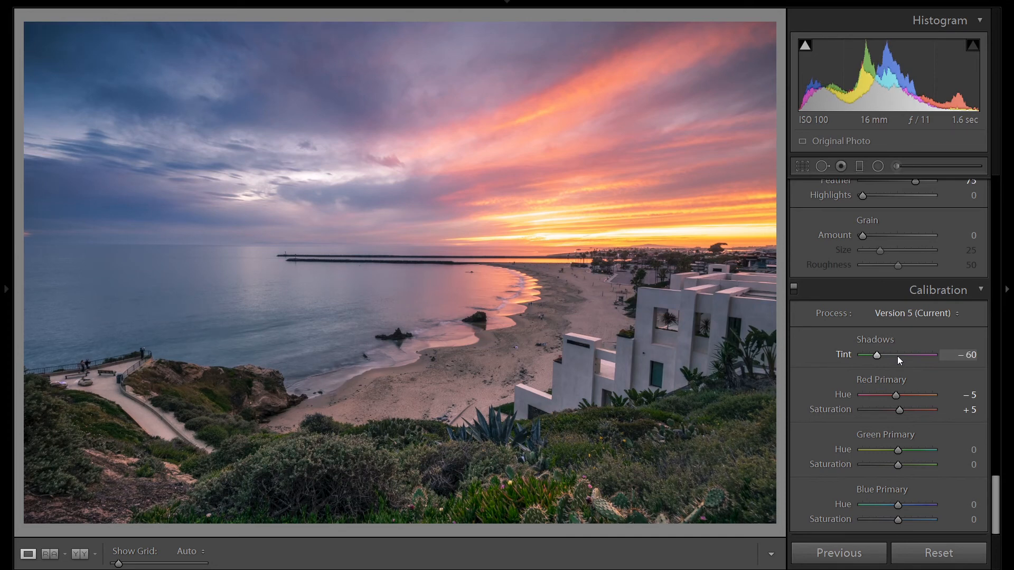
scroll(899, 359, up, 7)
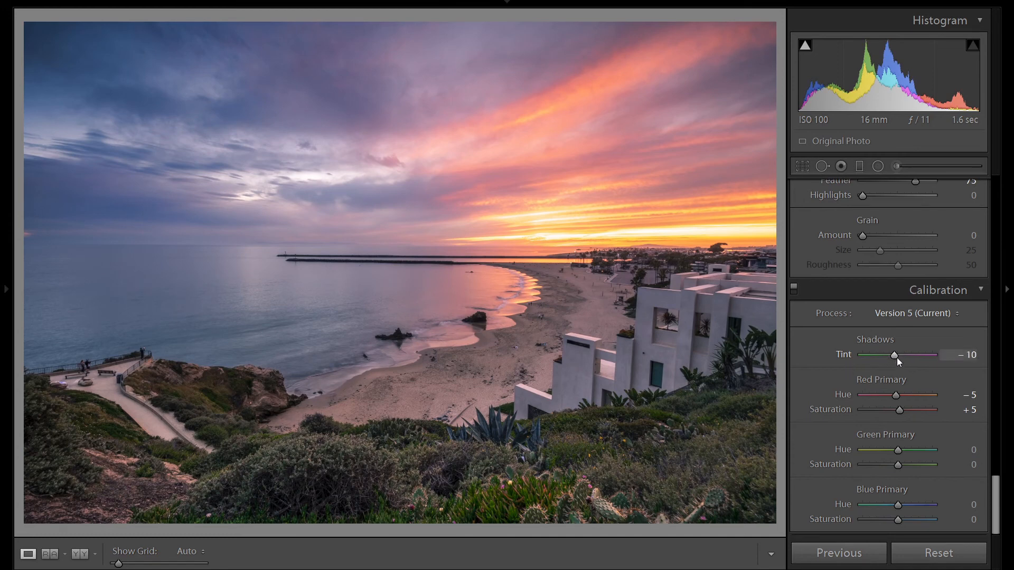
click(796, 289)
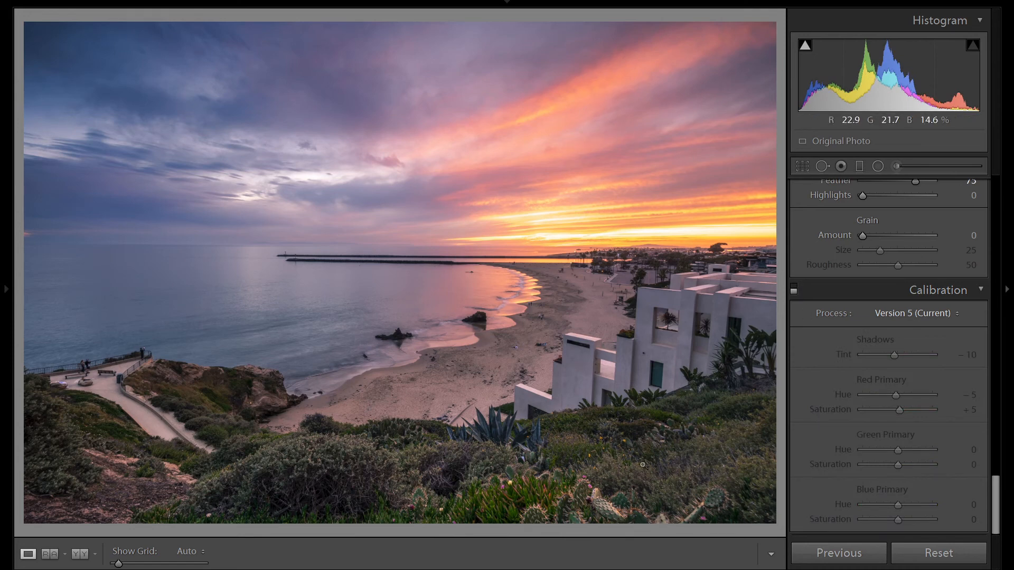
click(793, 289)
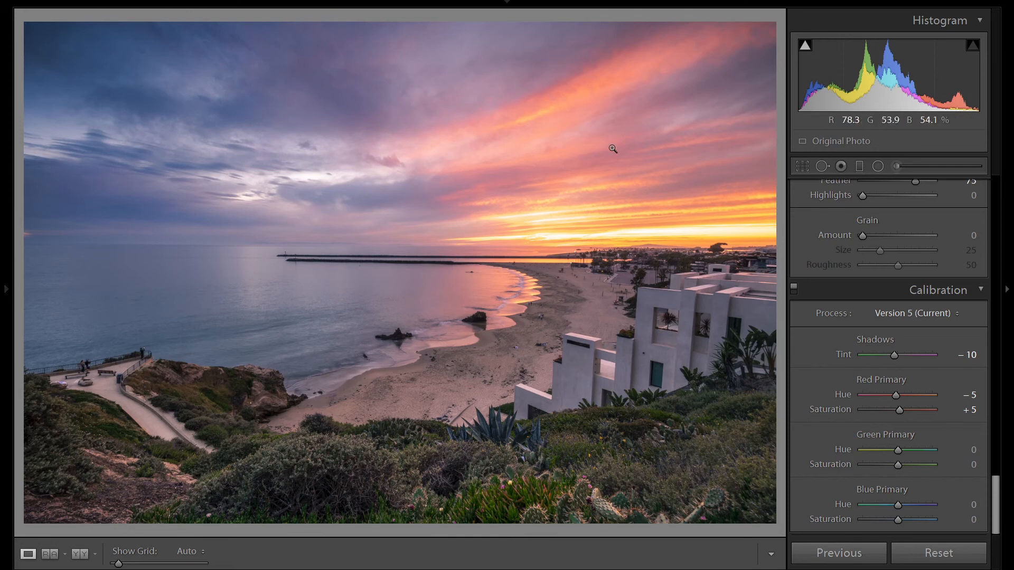
Review all develop settings from Basic through HSL, Split Toning, Detail, Lens Corrections, Transform and Effects to Calibration.
scroll(892, 410, up, 20)
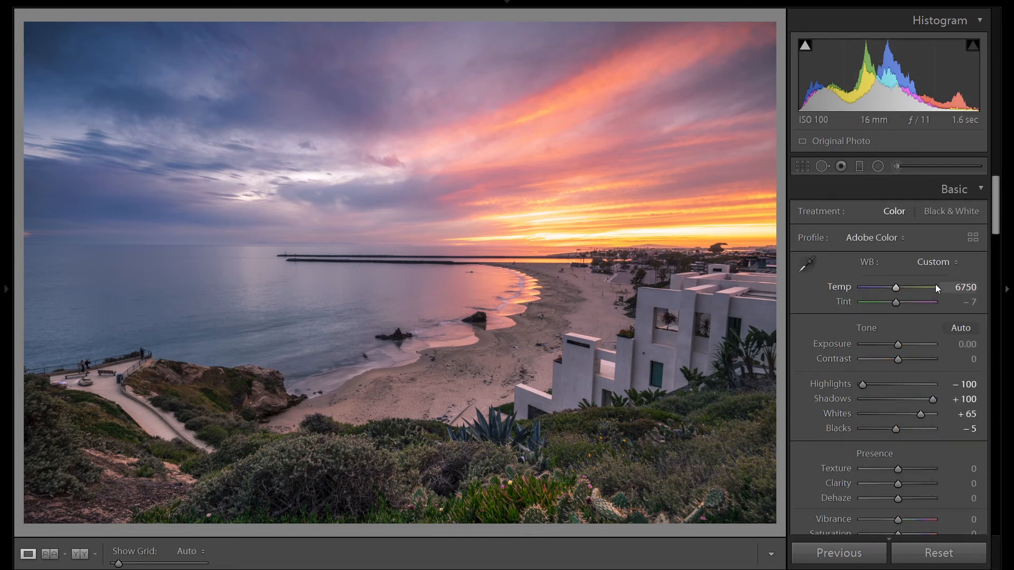
scroll(936, 284, down, 2)
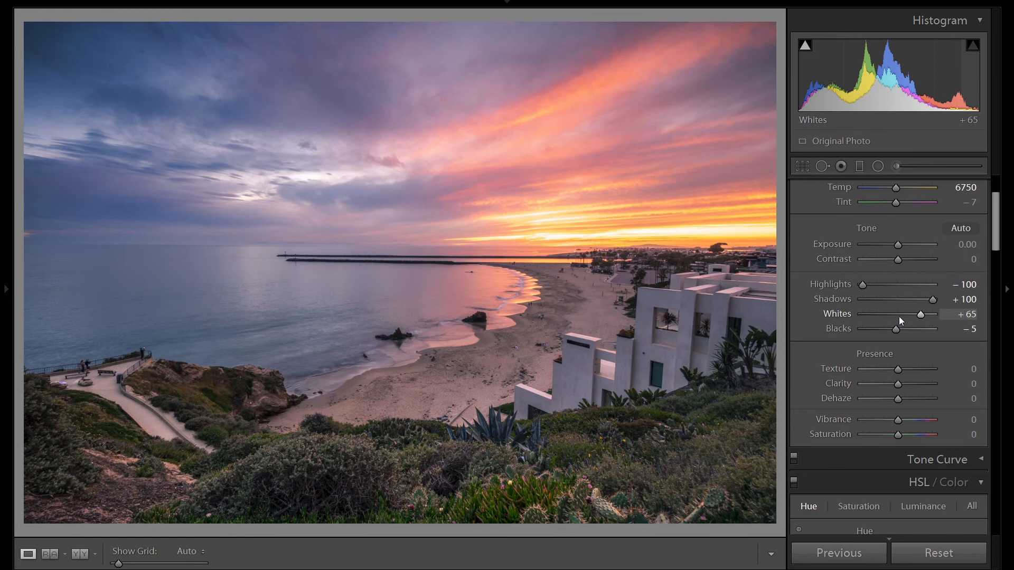
scroll(898, 316, down, 5)
click(923, 308)
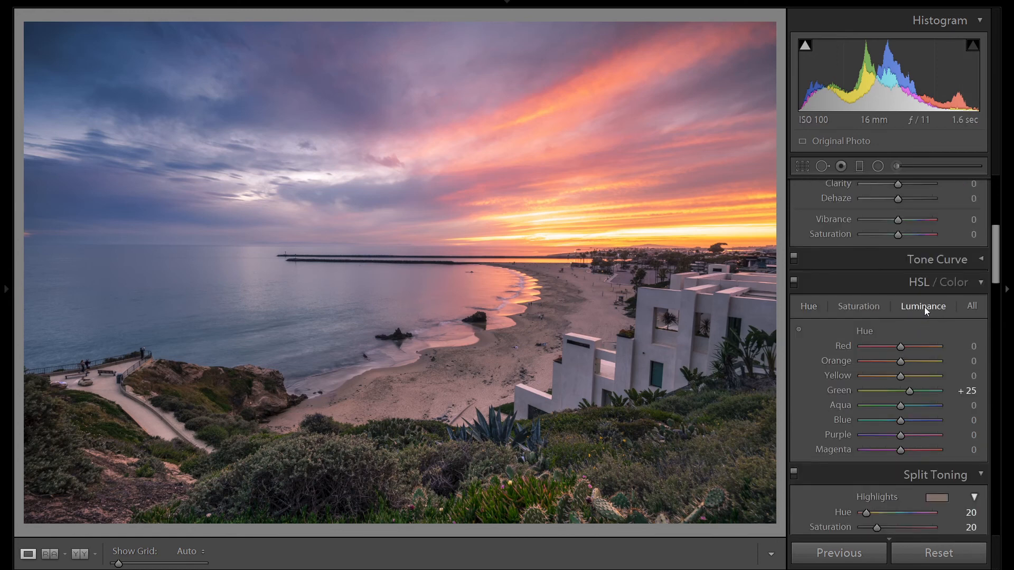
click(866, 308)
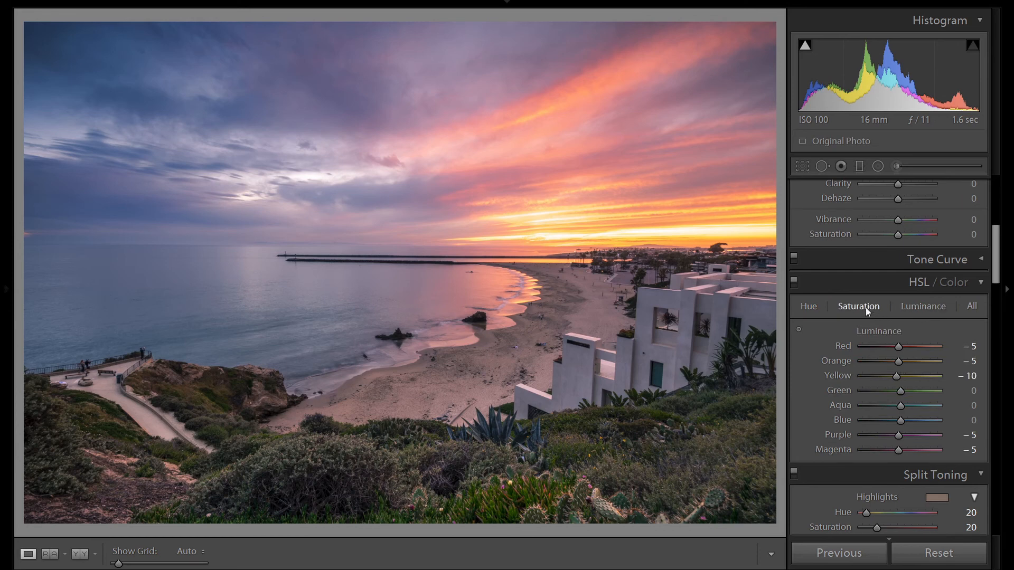
click(809, 310)
scroll(971, 338, down, 5)
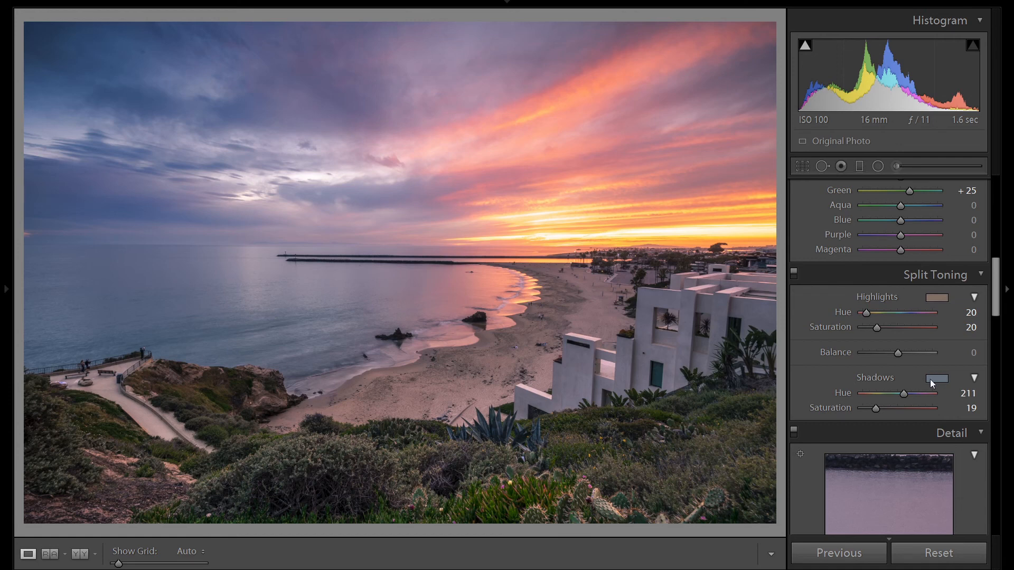
scroll(956, 351, down, 6)
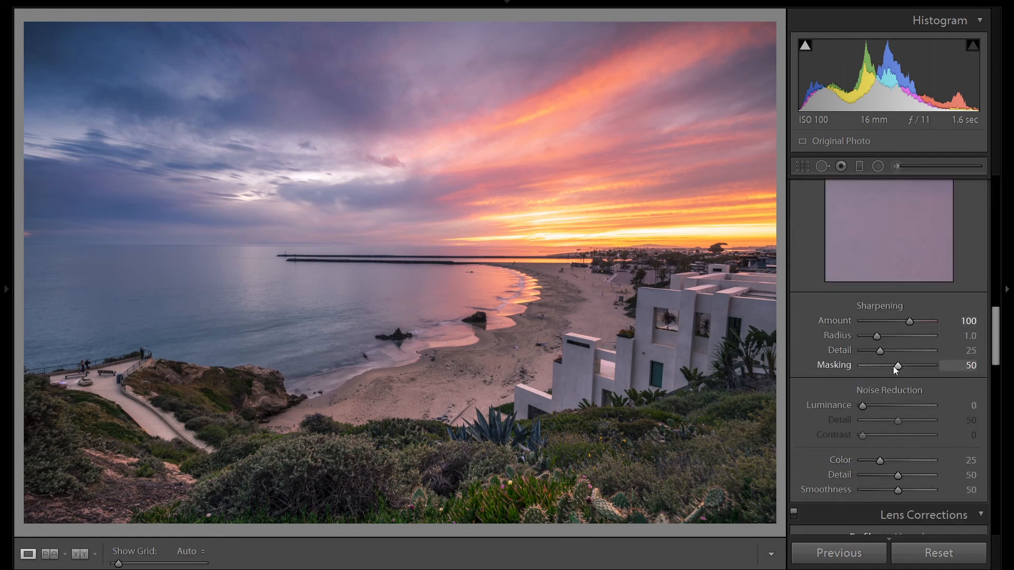
scroll(943, 410, down, 5)
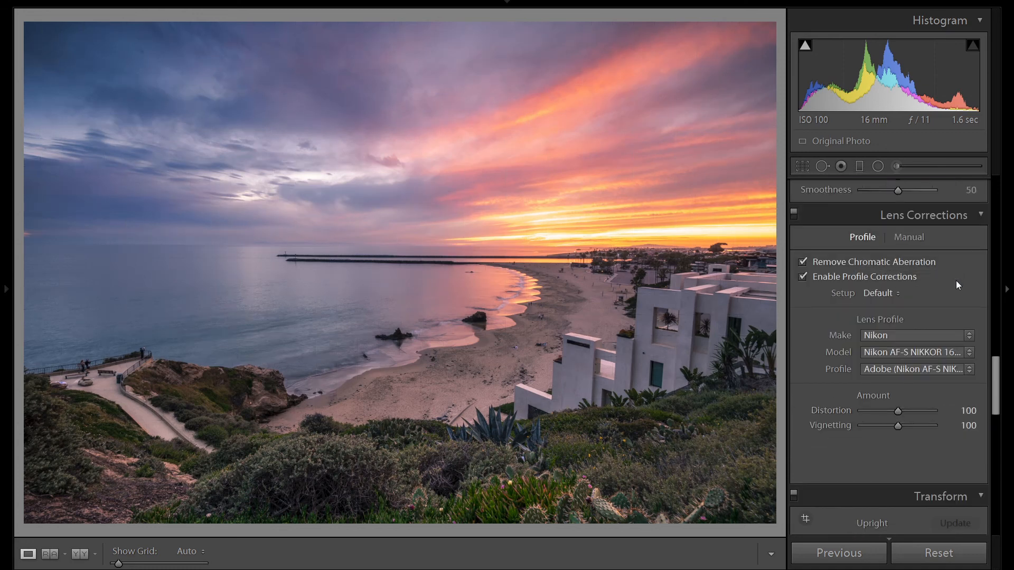
scroll(956, 282, down, 5)
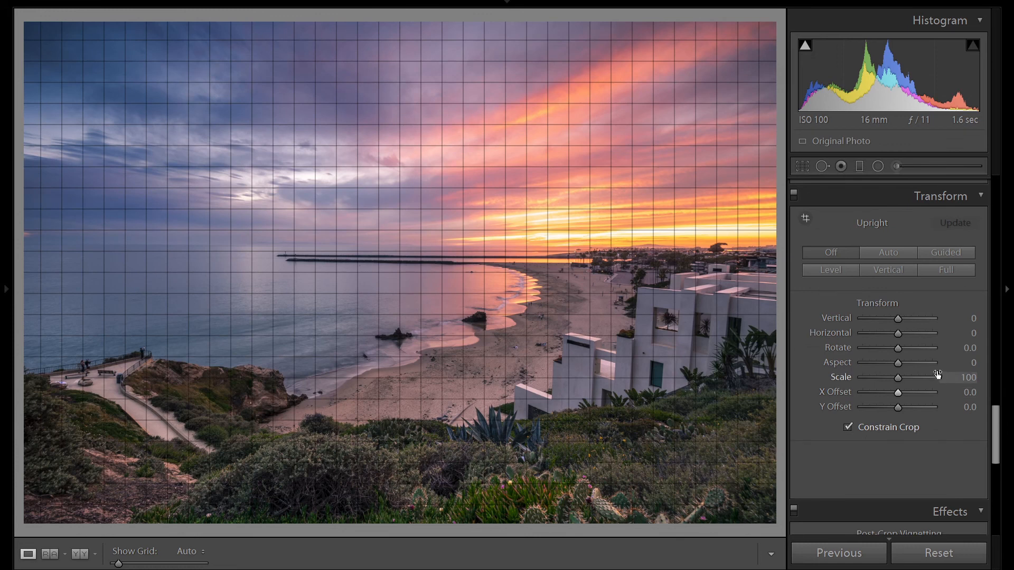
scroll(958, 460, down, 5)
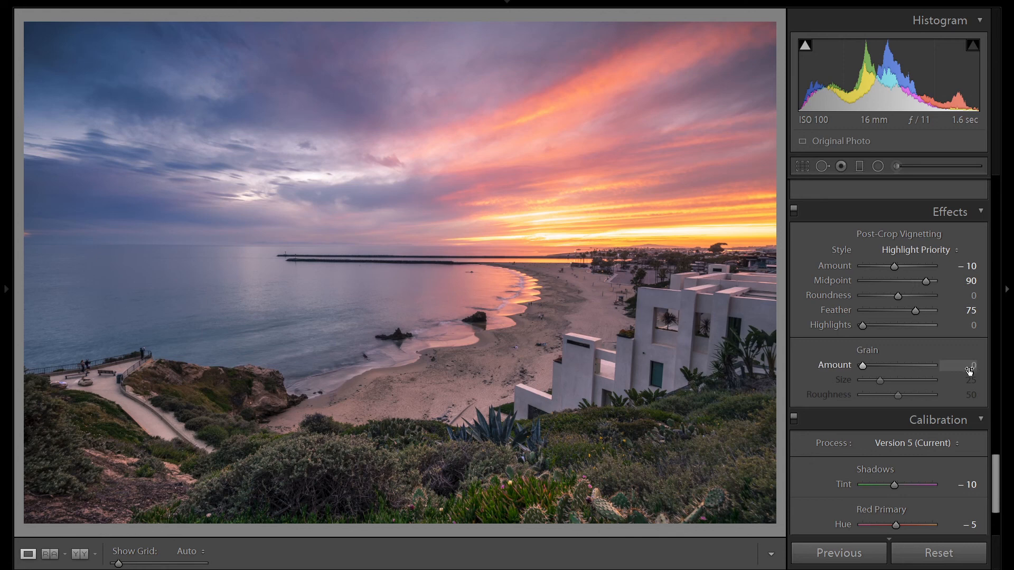
scroll(969, 368, down, 4)
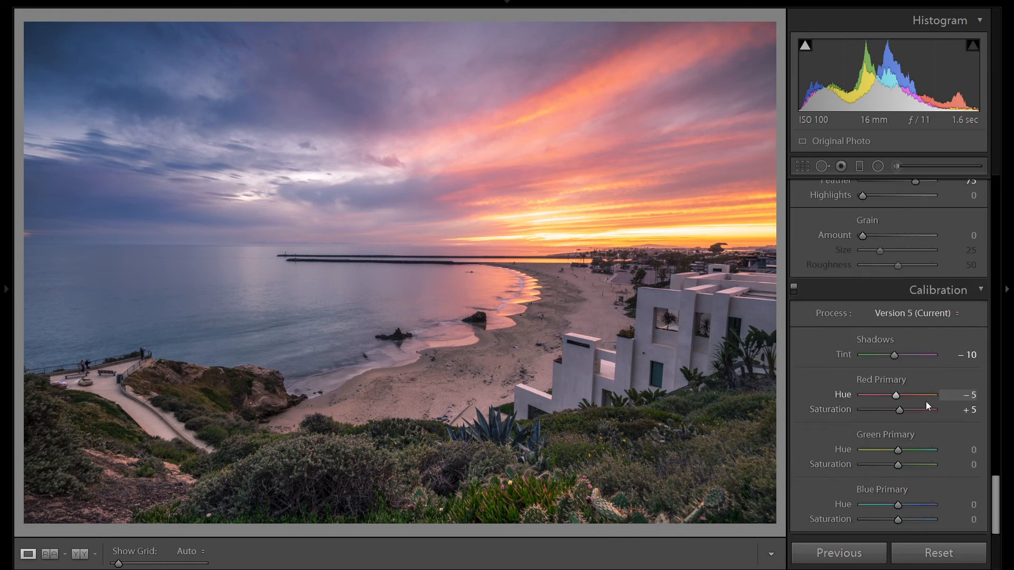